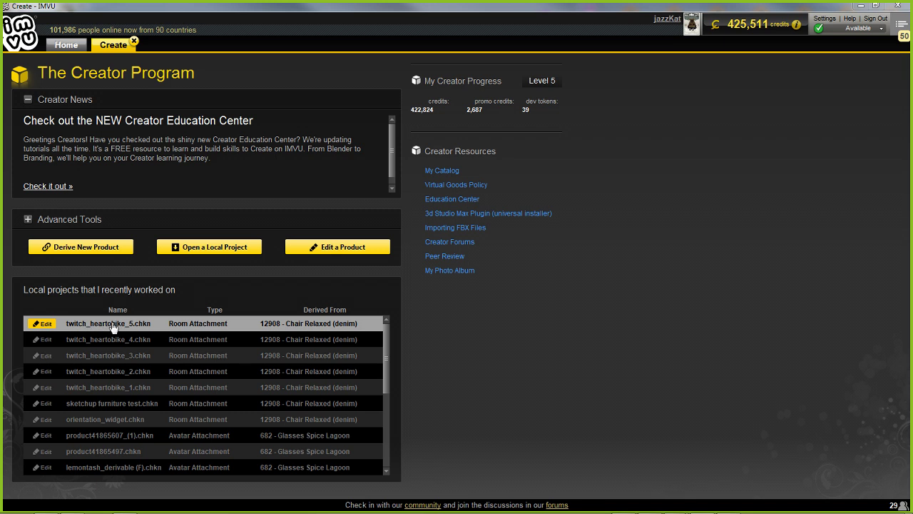
# - Open the local project twitch_heartobike_5.chkn for editing and inspect the avatar seated on the heart bike
pyautogui.doubleClick(100, 323)
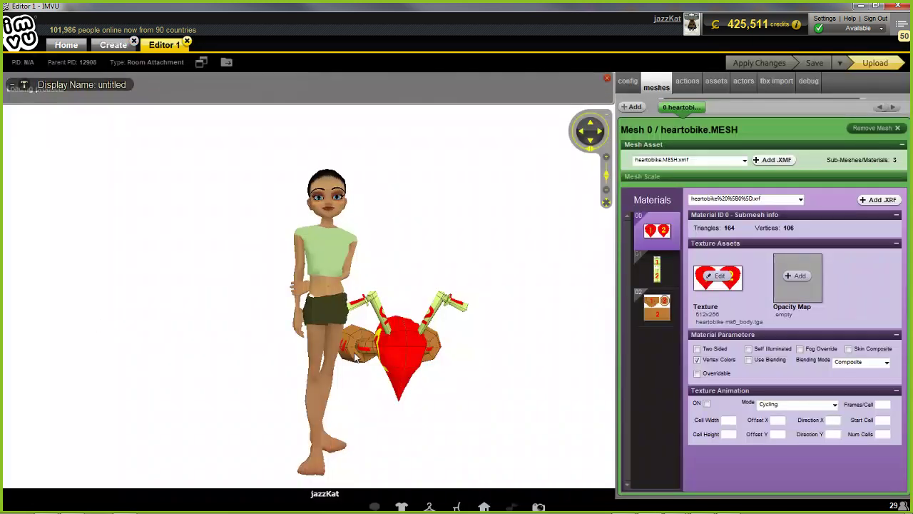
pyautogui.moveTo(435, 335); pyautogui.dragTo(357, 264)
pyautogui.scroll(3, 384, 352)
pyautogui.click(357, 264)
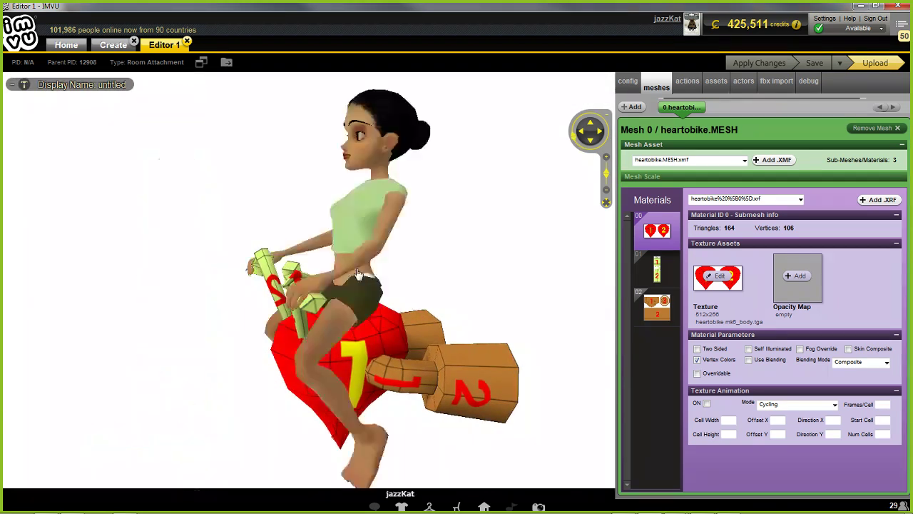
pyautogui.scroll(3, 240, 355)
pyautogui.moveTo(226, 352); pyautogui.dragTo(208, 362)
pyautogui.scroll(4, 287, 356)
pyautogui.scroll(-3, 256, 350)
# - Add the axis widget from the recently added furniture to the scene and close the furniture inventory
pyautogui.click(457, 506)
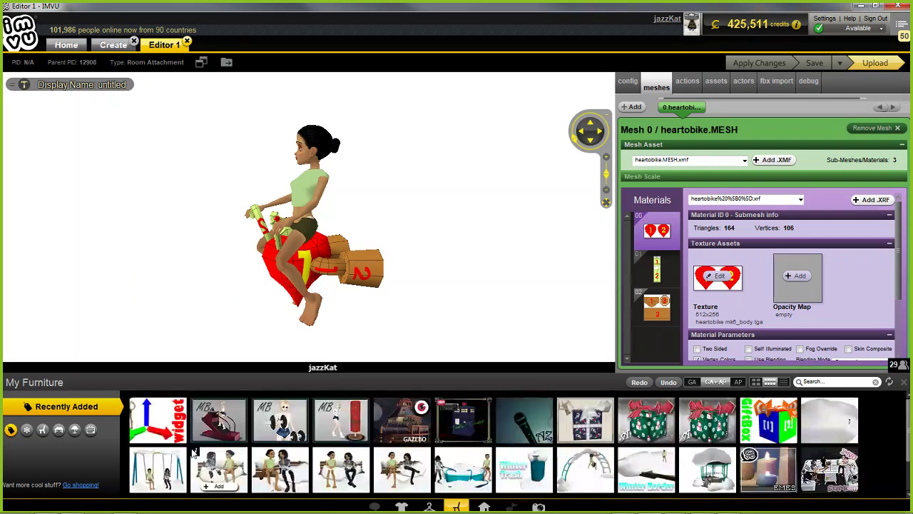
pyautogui.click(160, 437)
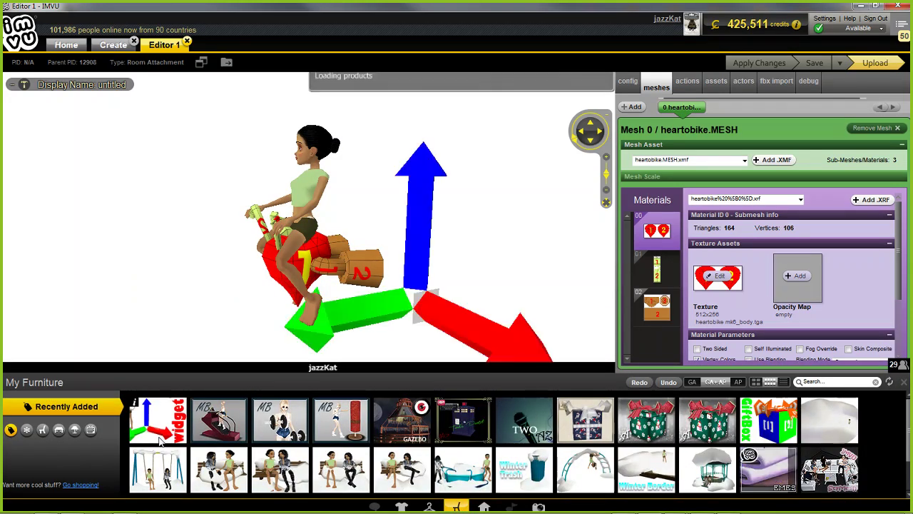
pyautogui.click(903, 383)
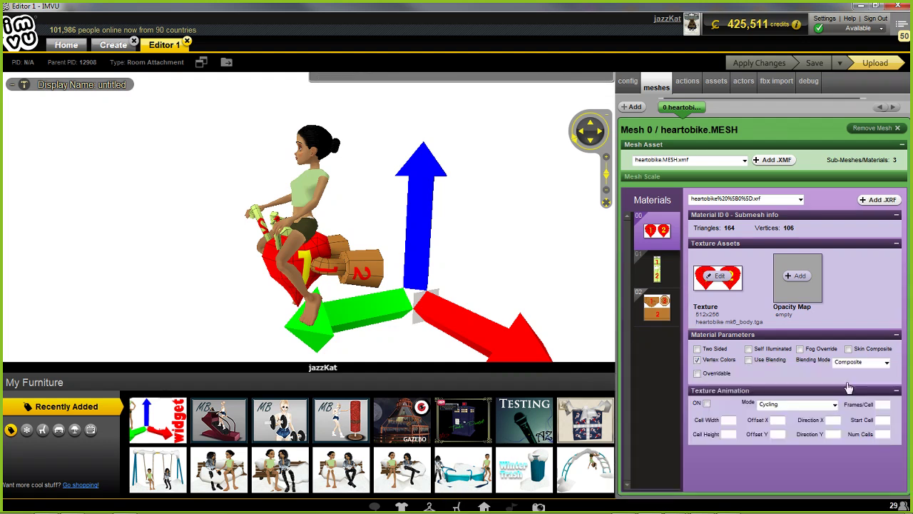
# - Examine the seated avatar and bike against the widget's axes from both sides and close up
pyautogui.scroll(5, 428, 336)
pyautogui.moveTo(361, 383); pyautogui.dragTo(333, 355)
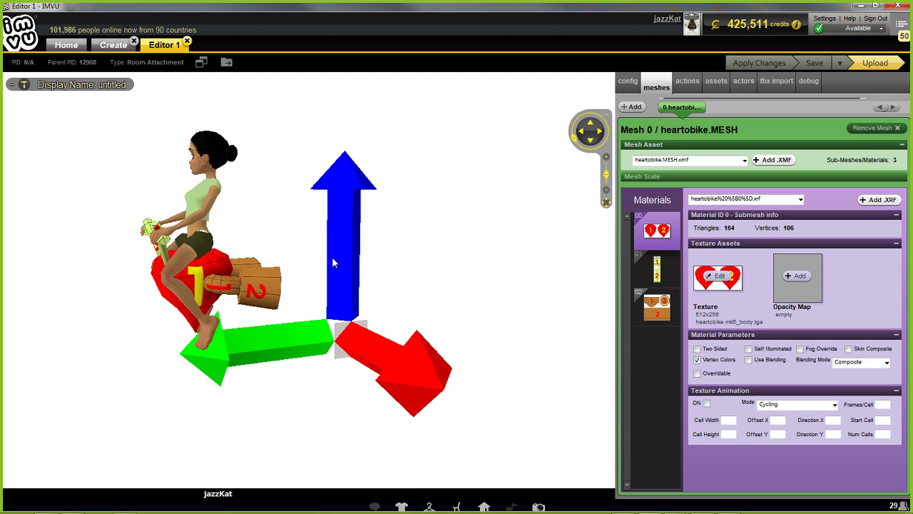
pyautogui.moveTo(422, 340); pyautogui.dragTo(417, 298)
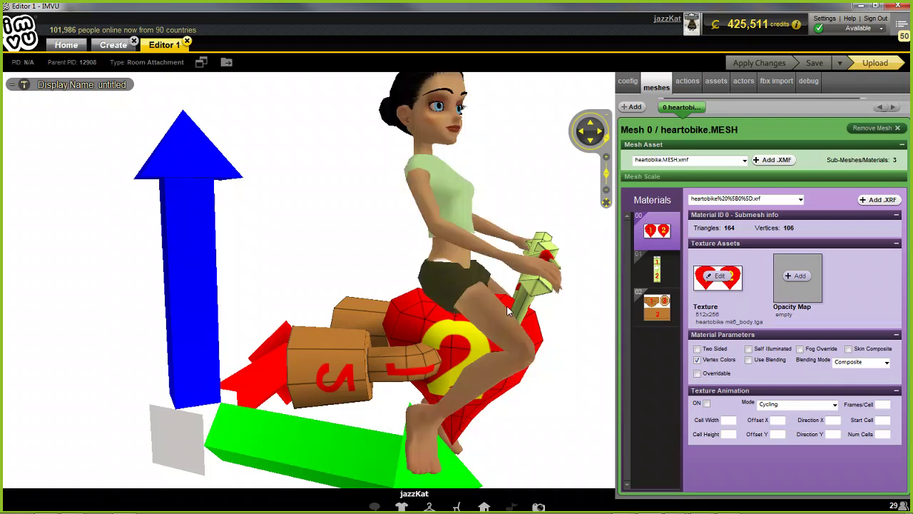
pyautogui.moveTo(574, 321); pyautogui.dragTo(423, 321)
pyautogui.scroll(3, 373, 325)
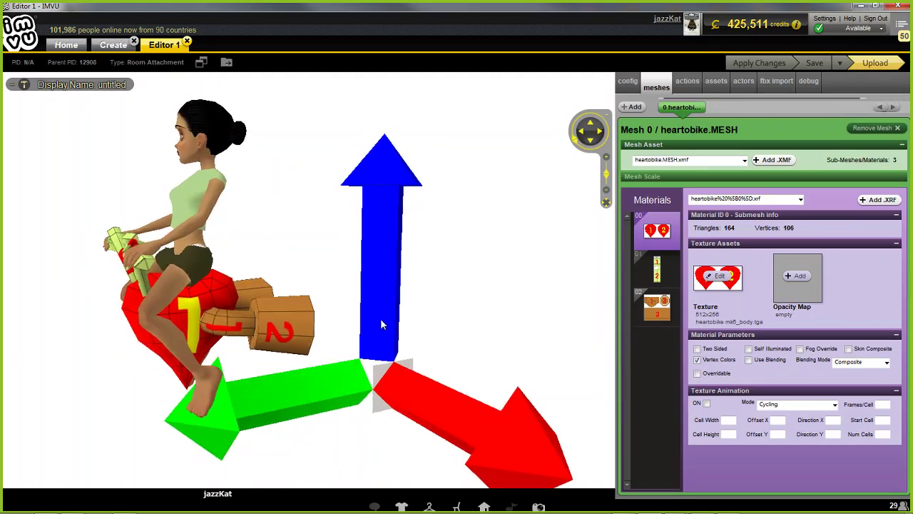
pyautogui.moveTo(374, 354); pyautogui.dragTo(317, 332)
pyautogui.scroll(2, 370, 350)
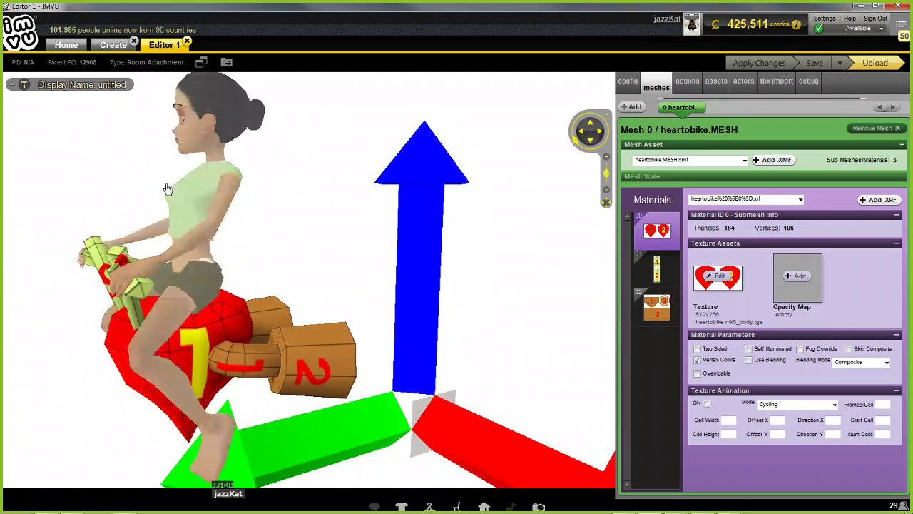
# - Open the local project twitch_heartobike_4.chkn in a second editor and inspect the avatar's hands at the handlebars
pyautogui.click(112, 46)
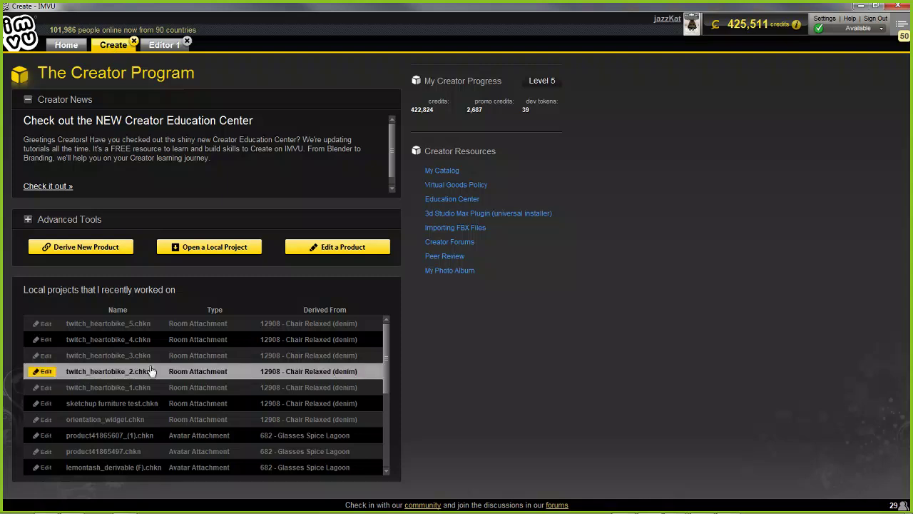
pyautogui.doubleClick(82, 340)
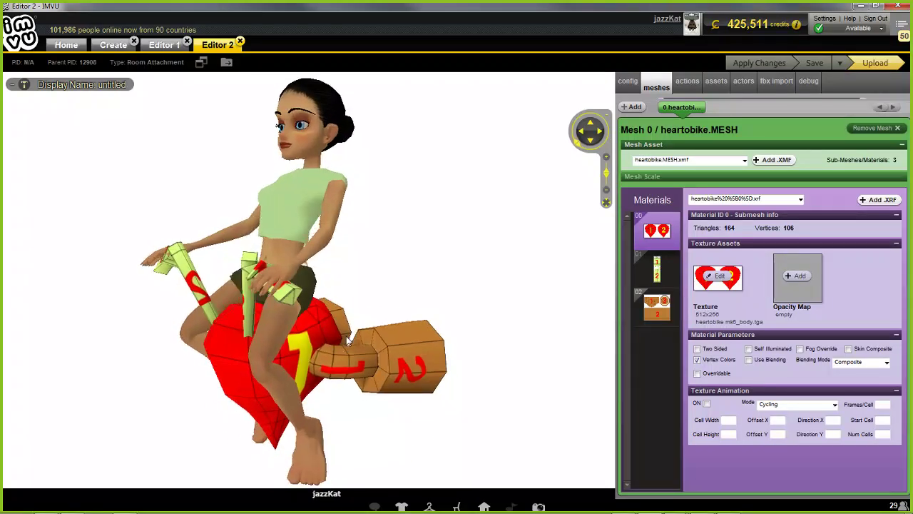
pyautogui.scroll(2, 354, 338)
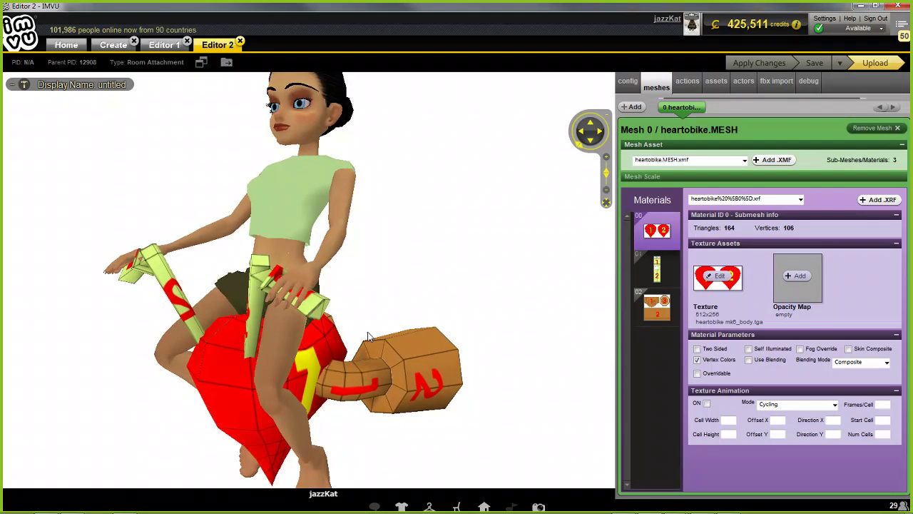
pyautogui.moveTo(367, 336); pyautogui.dragTo(384, 339)
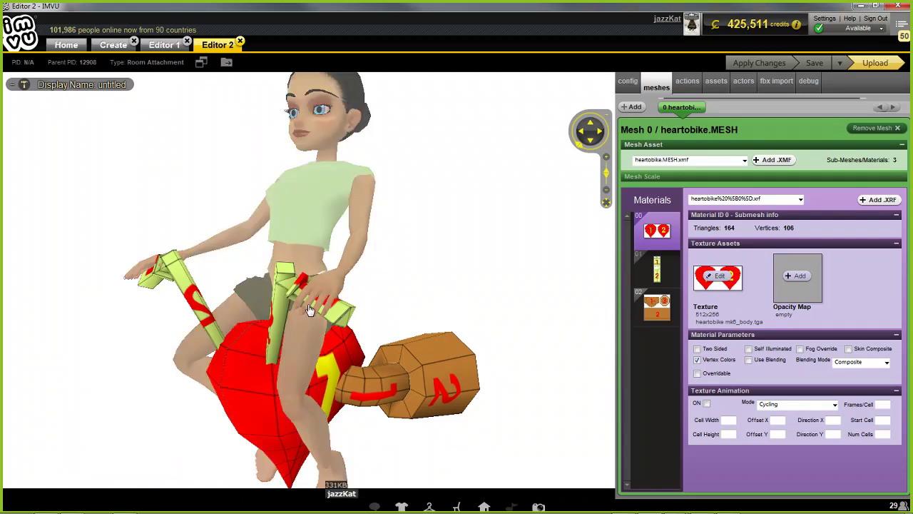
pyautogui.scroll(5, 314, 351)
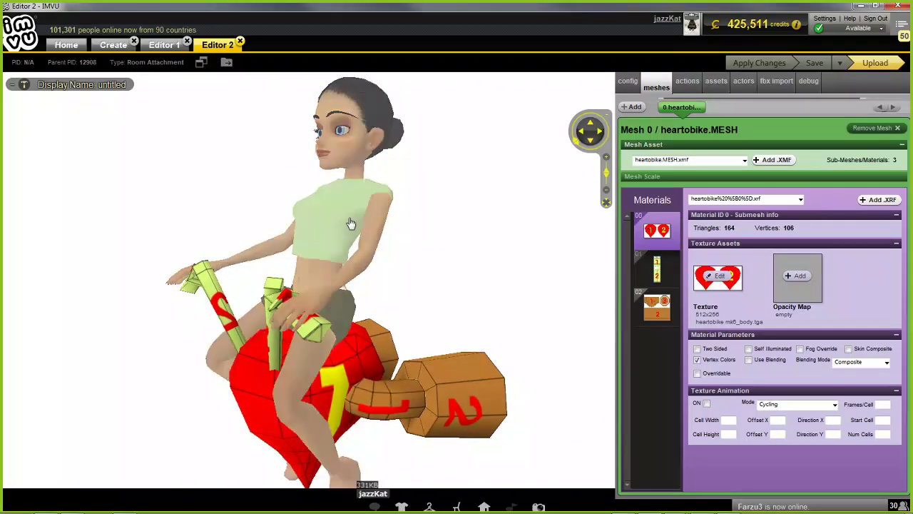
# - Compare the avatar's hand and seating pose between the two open heart bike projects, viewing the handlebars up close
pyautogui.click(165, 45)
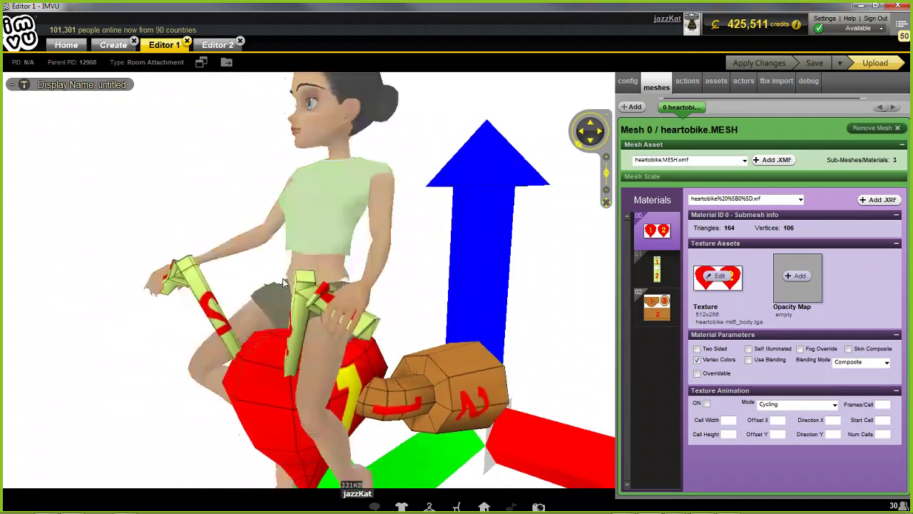
pyautogui.scroll(5, 171, 326)
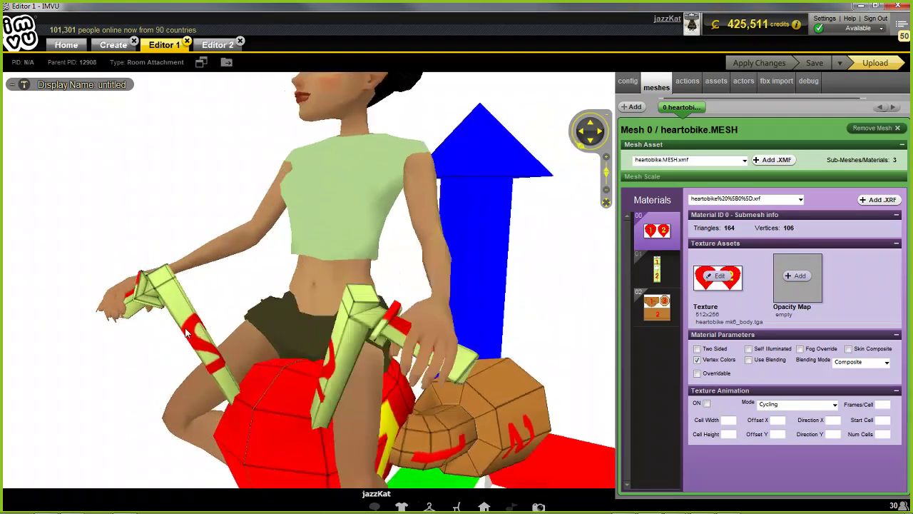
pyautogui.moveTo(186, 333)
pyautogui.mouseDown()
pyautogui.moveTo(242, 330)
pyautogui.moveTo(126, 340)
pyautogui.moveTo(170, 342)
pyautogui.mouseUp()
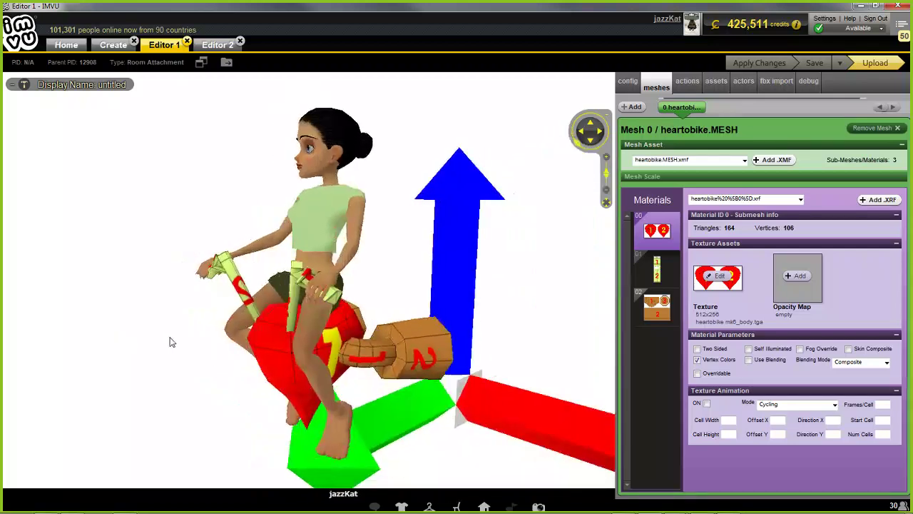
pyautogui.scroll(2, 170, 342)
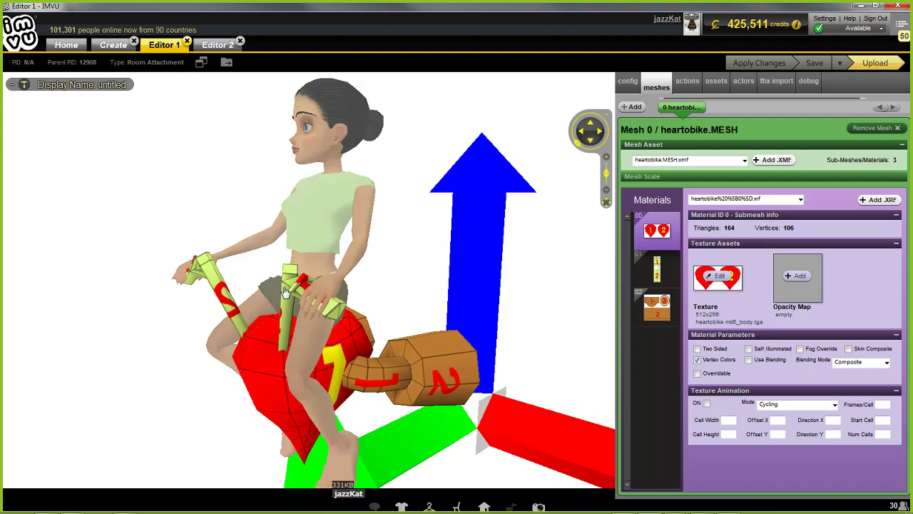
pyautogui.click(216, 45)
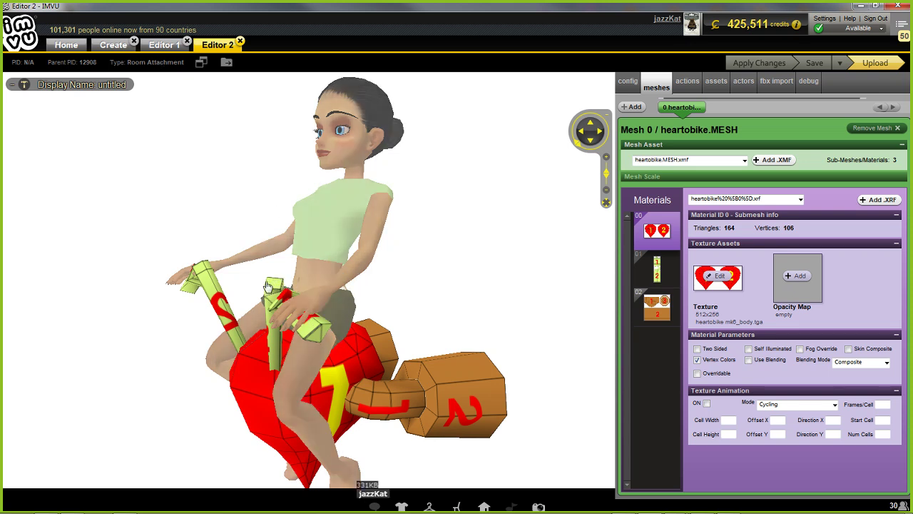
pyautogui.click(164, 46)
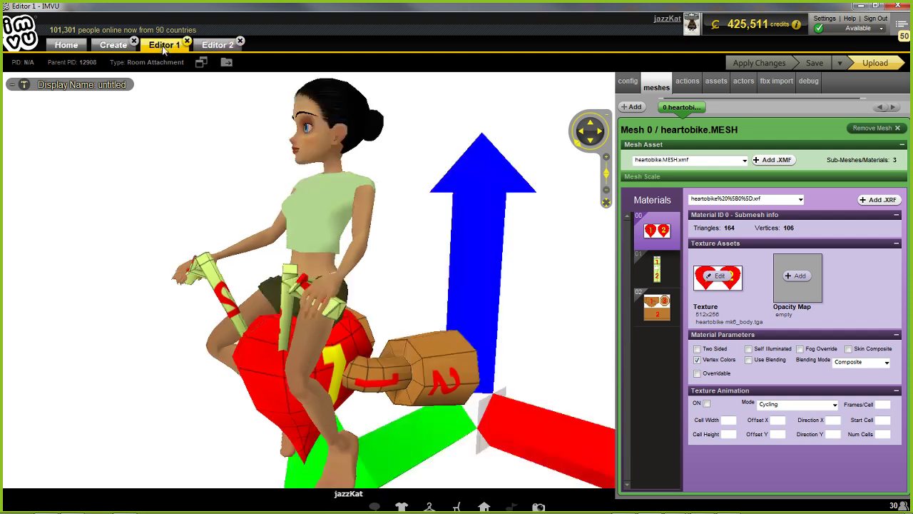
pyautogui.moveTo(286, 338); pyautogui.dragTo(217, 360)
pyautogui.scroll(3, 245, 363)
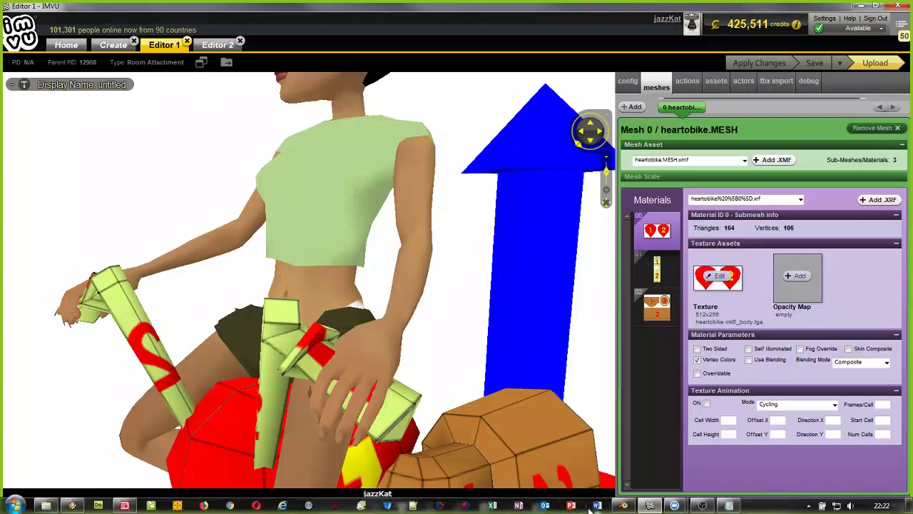
# - Switch to Blender and open heartobike_pose_6.blend, viewing the avatar's hands on the handlebars
pyautogui.click(625, 506)
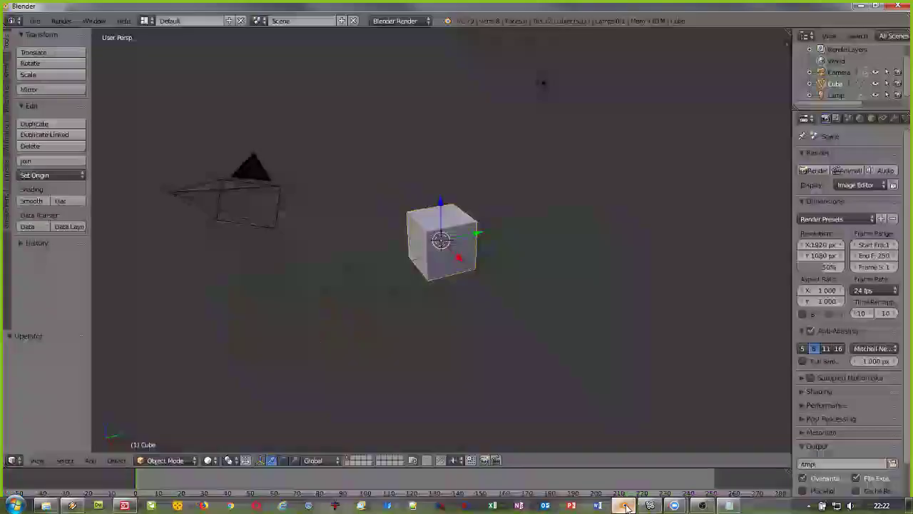
pyautogui.click(35, 21)
pyautogui.moveTo(53, 61)
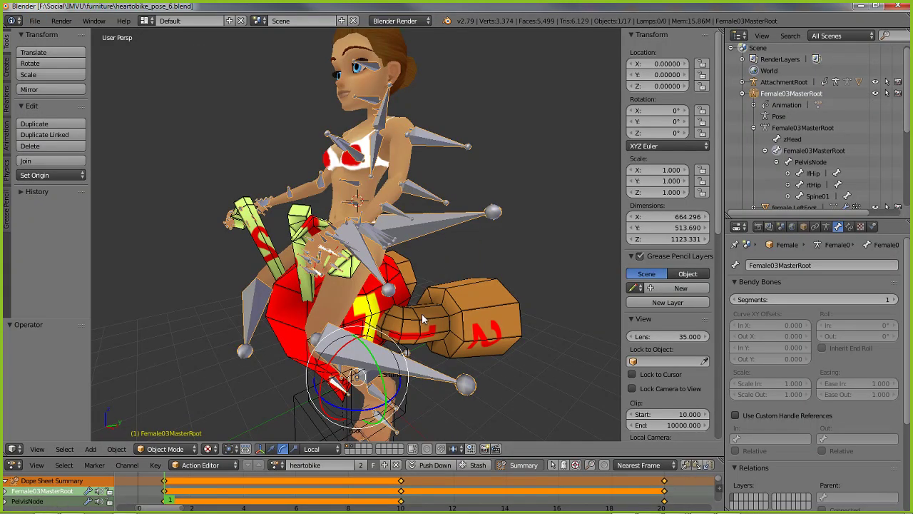
pyautogui.scroll(2, 334, 329)
pyautogui.moveTo(265, 315); pyautogui.dragTo(277, 318, button='middle')
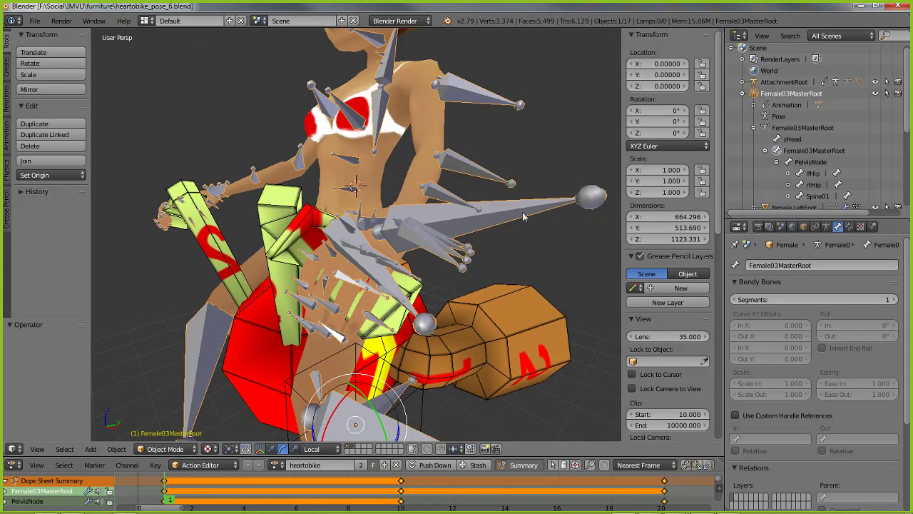
# - Turn off the X-Ray display of the Female03MasterRoot armature's bones
pyautogui.click(803, 227)
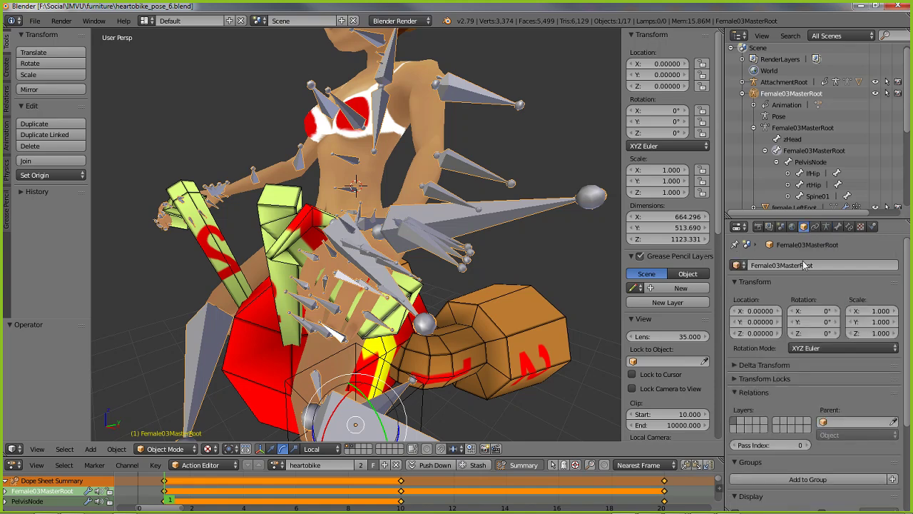
pyautogui.click(838, 226)
pyautogui.scroll(-3, 834, 387)
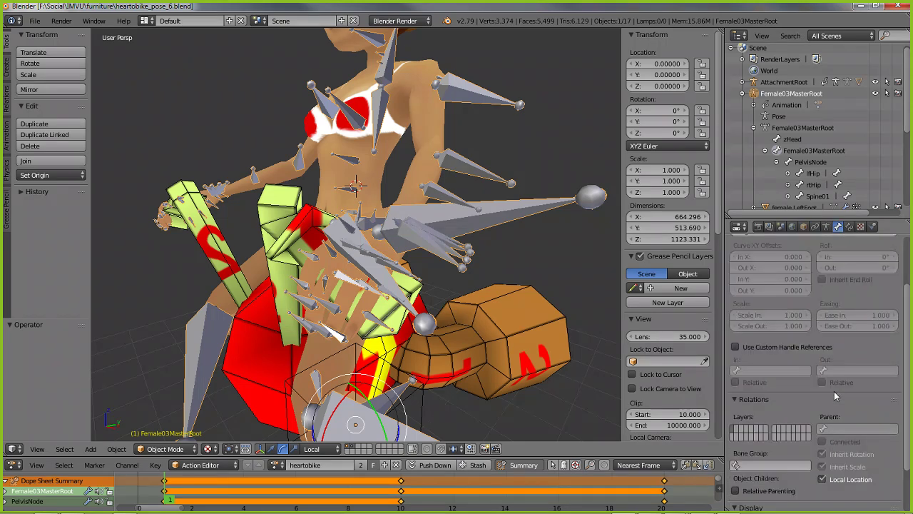
pyautogui.click(849, 227)
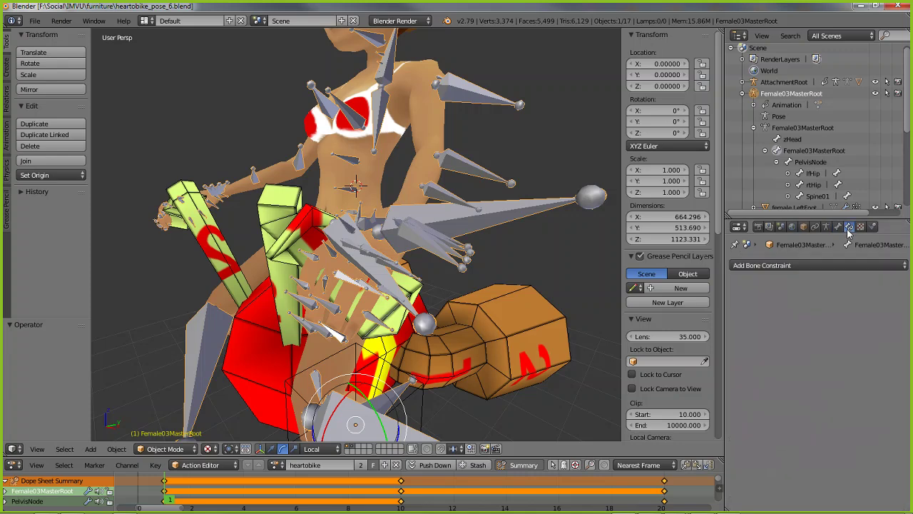
pyautogui.click(827, 226)
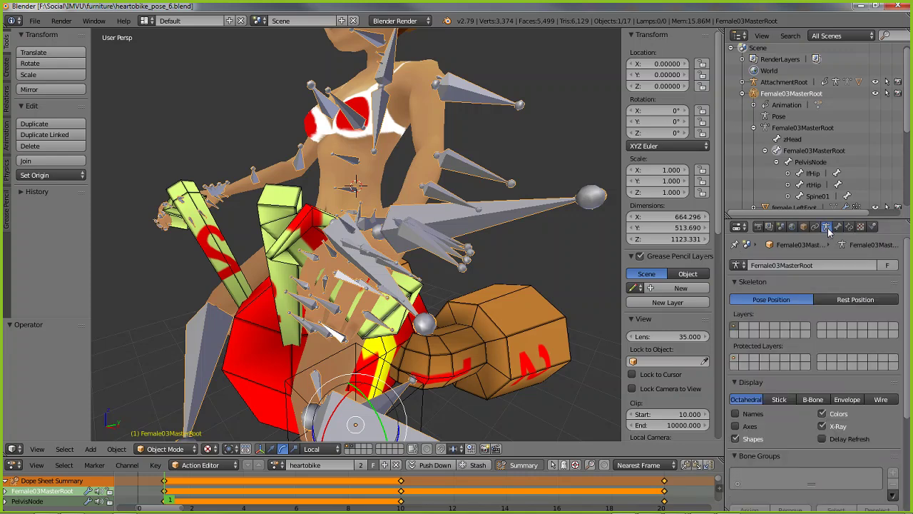
pyautogui.click(823, 427)
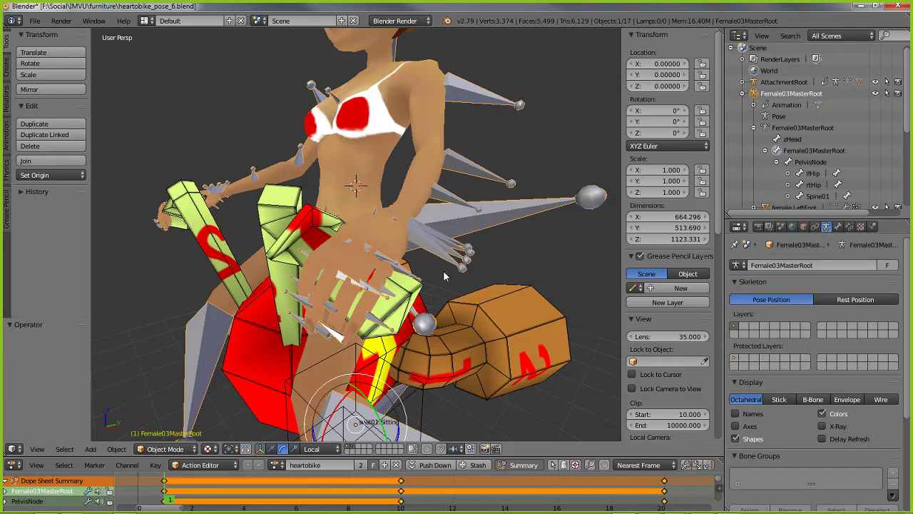
# - Select the Female03MasterRoot armature by a bone near the avatar's right hand and switch it to Pose Mode
pyautogui.moveTo(443, 270); pyautogui.dragTo(359, 249, button='middle')
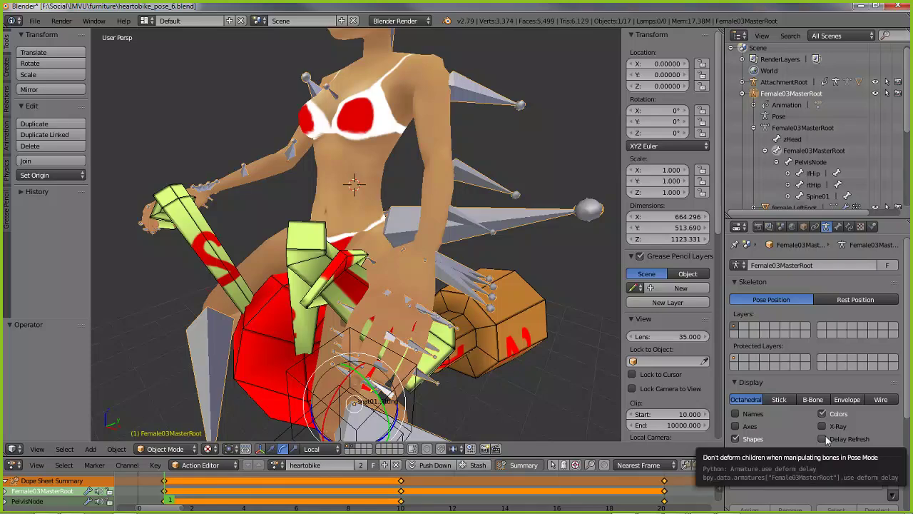
pyautogui.moveTo(421, 294); pyautogui.dragTo(266, 271, button='middle')
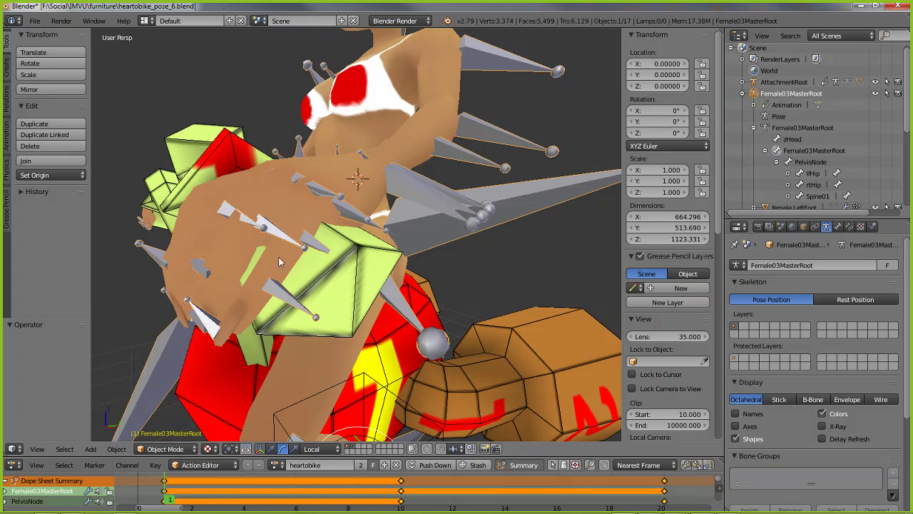
pyautogui.moveTo(260, 324); pyautogui.dragTo(392, 305, button='middle')
pyautogui.rightClick(386, 314)
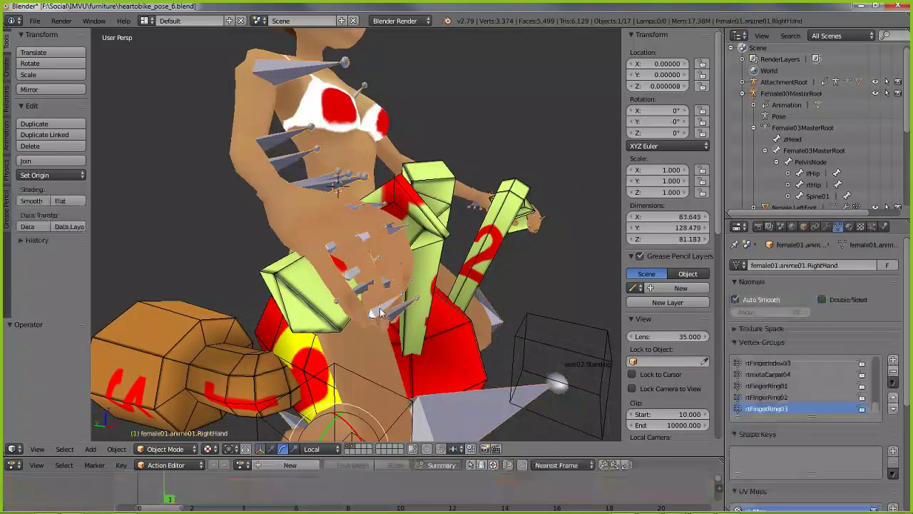
pyautogui.rightClick(379, 312)
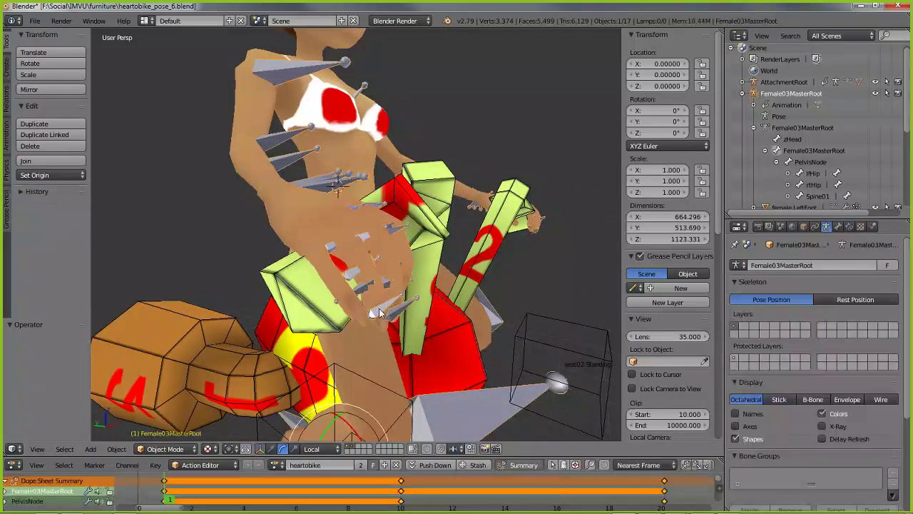
pyautogui.click(165, 448)
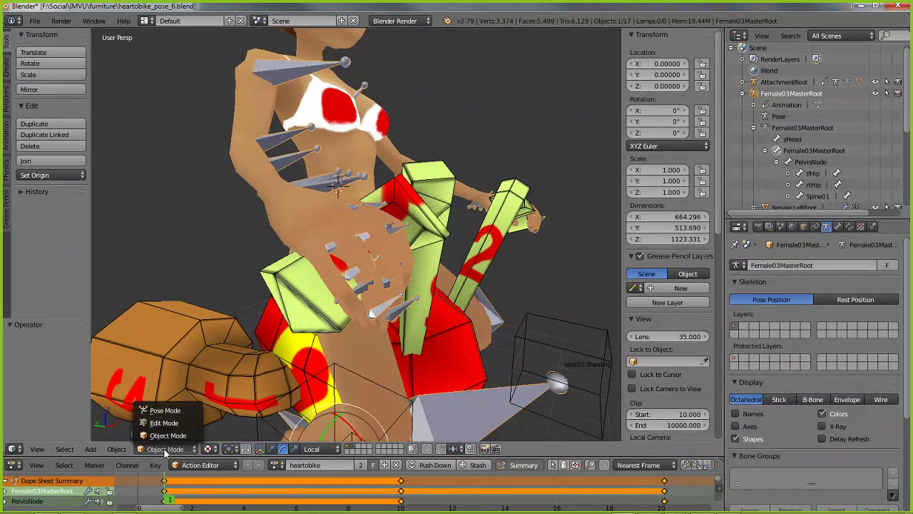
pyautogui.click(165, 411)
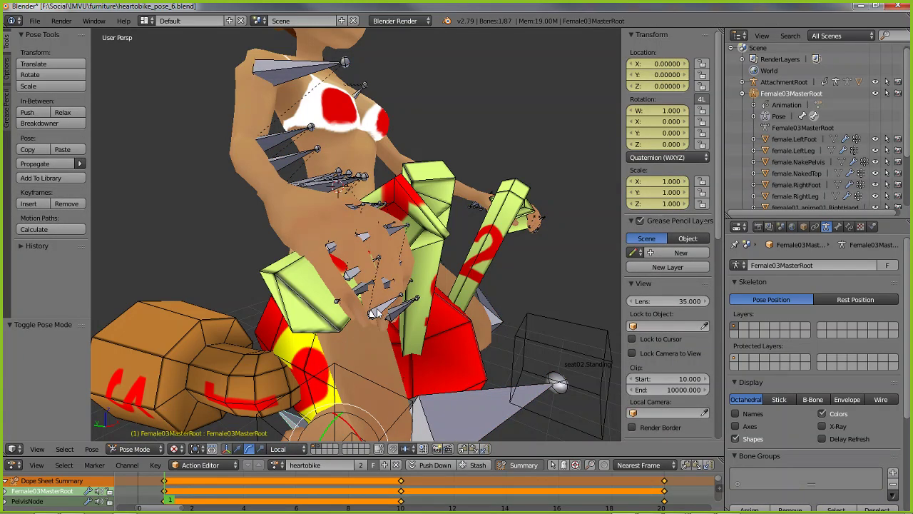
# - Pick through the finger bones of the avatar's right hand and select the rtFingerPinky02 bone
pyautogui.rightClick(377, 313)
pyautogui.rightClick(365, 292)
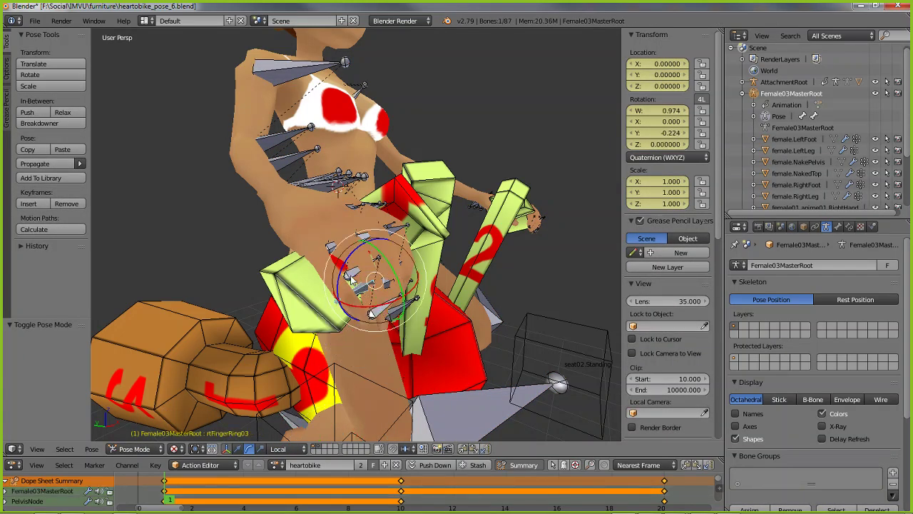
pyautogui.moveTo(352, 279); pyautogui.dragTo(391, 255, button='middle')
pyautogui.rightClick(385, 253)
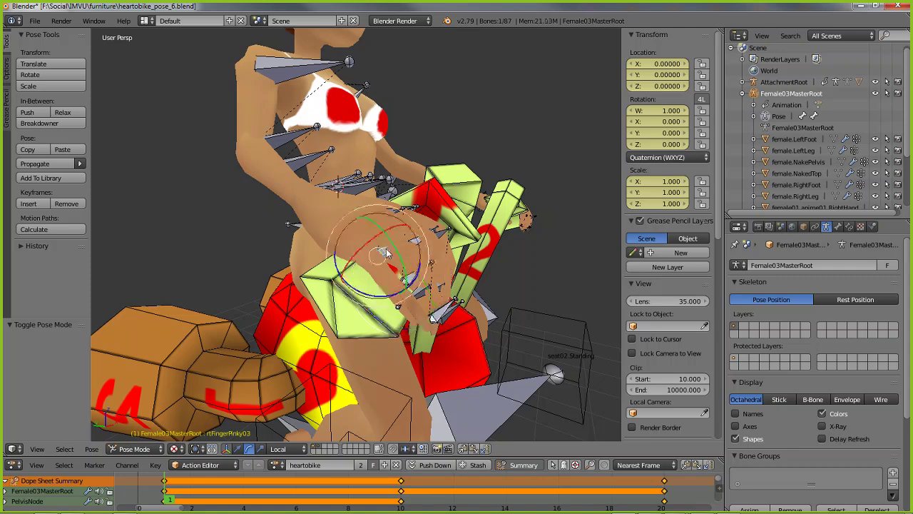
# - Temporarily turn on the X-Ray display of the bones to view the right hand's skeleton, turning it off again
pyautogui.click(822, 426)
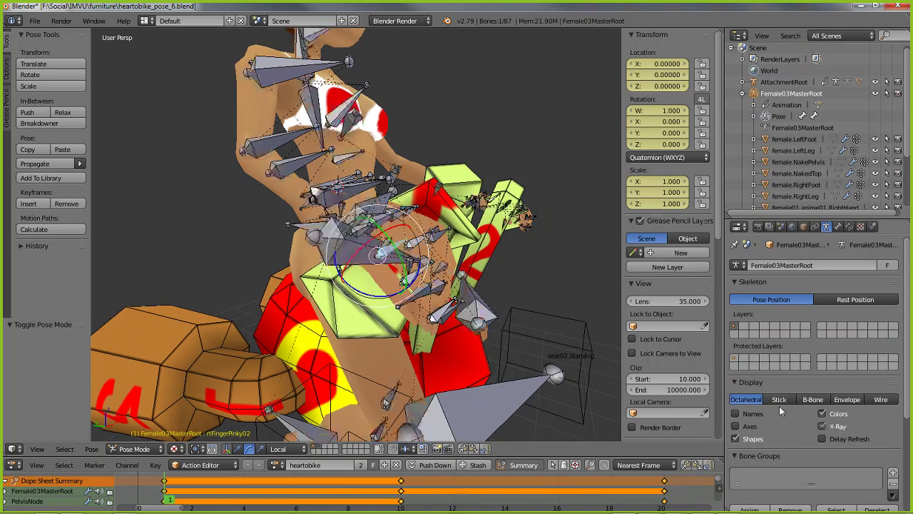
pyautogui.moveTo(396, 274)
pyautogui.mouseDown(button='middle')
pyautogui.moveTo(381, 269)
pyautogui.moveTo(400, 265)
pyautogui.mouseUp(button='middle')
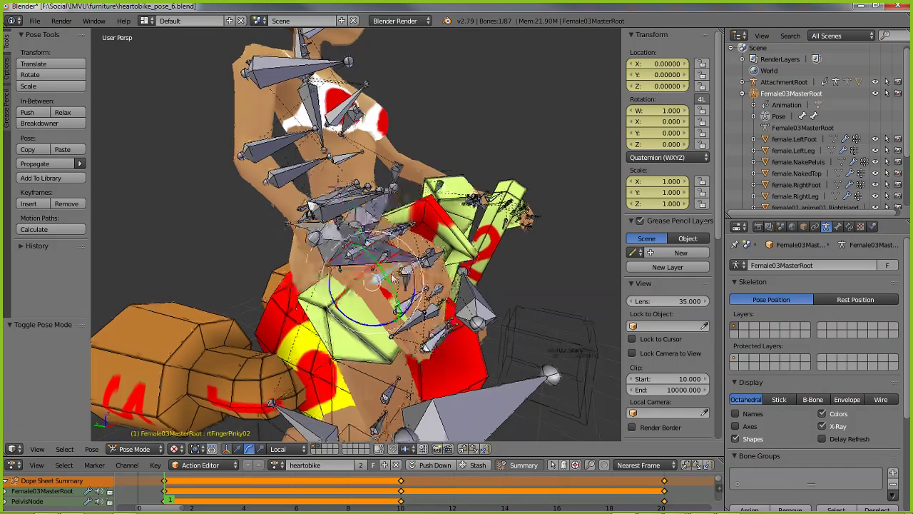
pyautogui.click(822, 426)
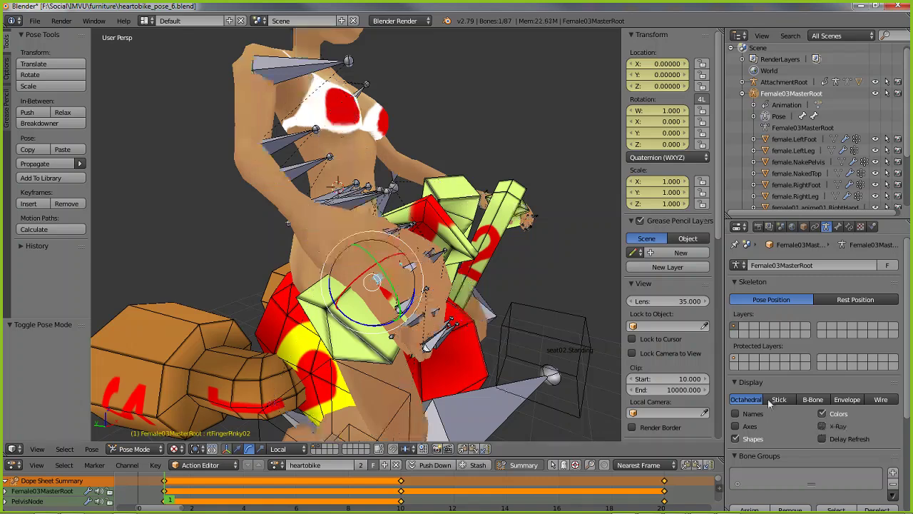
# - Rotate the rtFingerPinky02 bone about 6° around its local Y axis
pyautogui.moveTo(390, 283)
pyautogui.mouseDown()
pyautogui.moveTo(401, 299)
pyautogui.moveTo(390, 264)
pyautogui.moveTo(391, 283)
pyautogui.mouseUp()
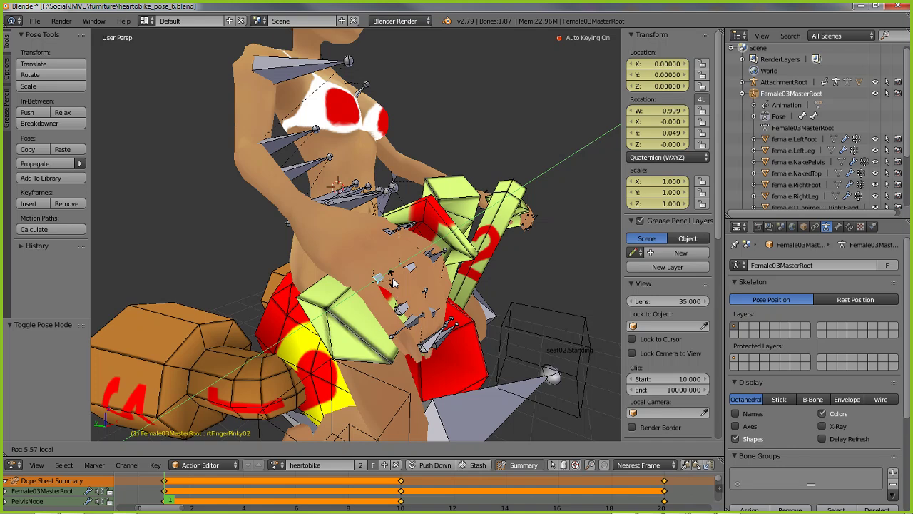
pyautogui.moveTo(393, 283); pyautogui.dragTo(396, 283)
# - Select the rtFingerMiddle02 bone of the right hand and rotate it about -4.65° around its local Y axis
pyautogui.moveTo(515, 300); pyautogui.dragTo(464, 308, button='middle')
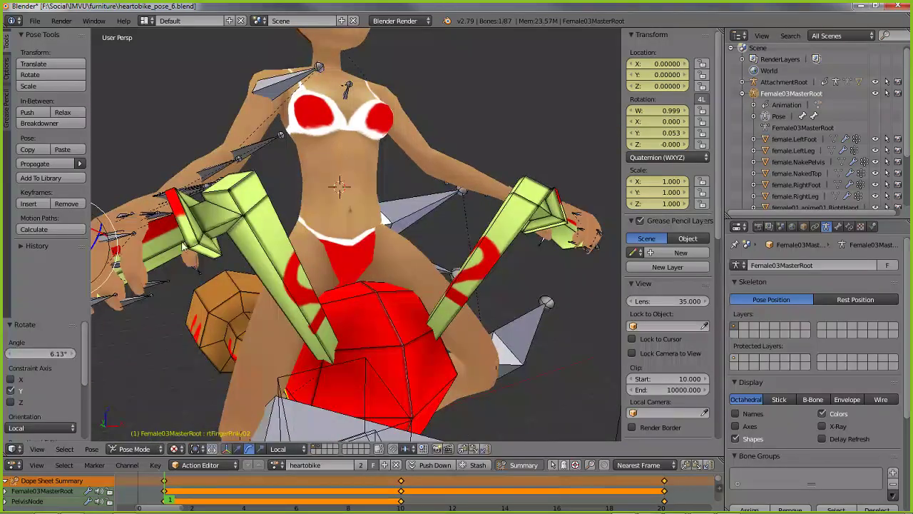
pyautogui.moveTo(146, 248); pyautogui.dragTo(259, 223, button='middle')
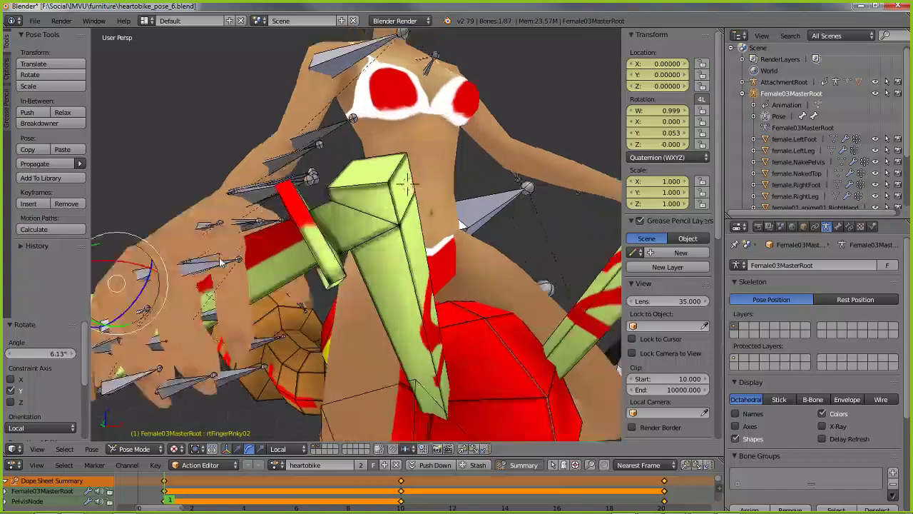
pyautogui.rightClick(200, 269)
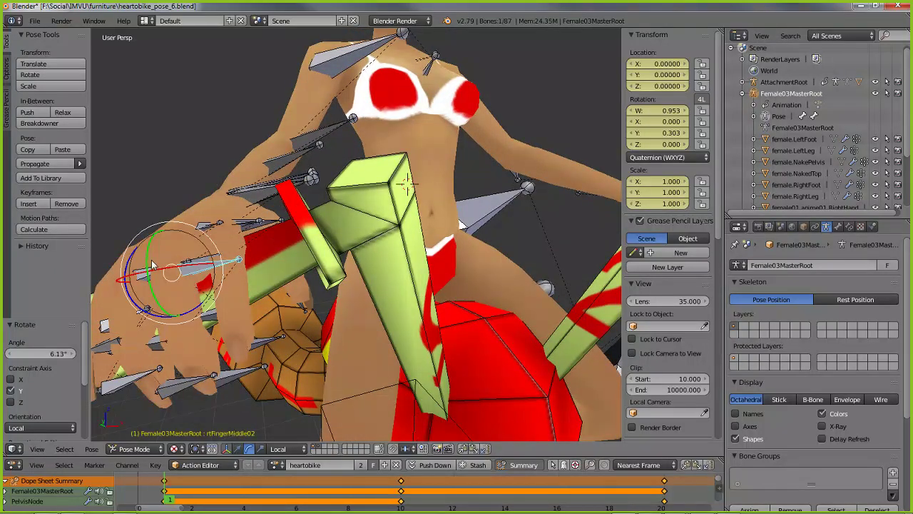
pyautogui.press('r')
pyautogui.press('y')
pyautogui.press('y')
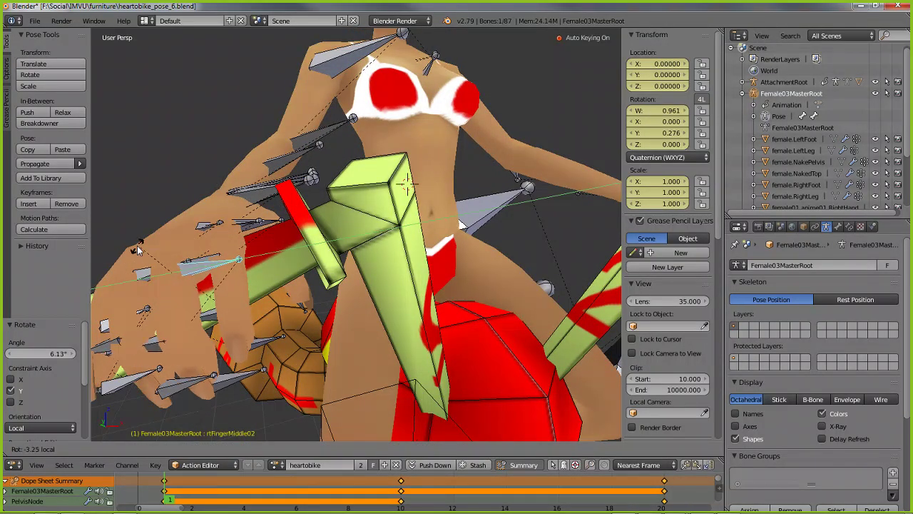
pyautogui.click(137, 251)
# - Select the rtFingerMiddle03 bone and rotate it about -9° around its local Y axis
pyautogui.moveTo(157, 299); pyautogui.dragTo(196, 329, button='middle')
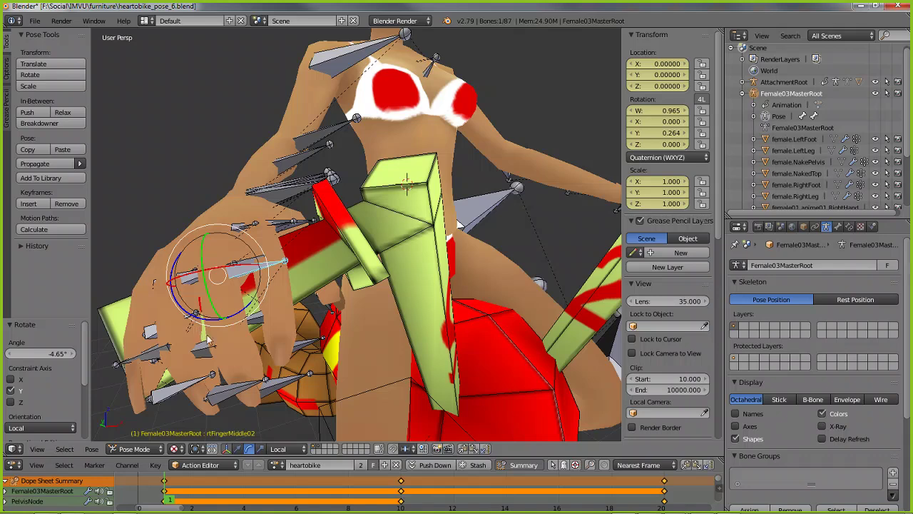
pyautogui.rightClick(210, 358)
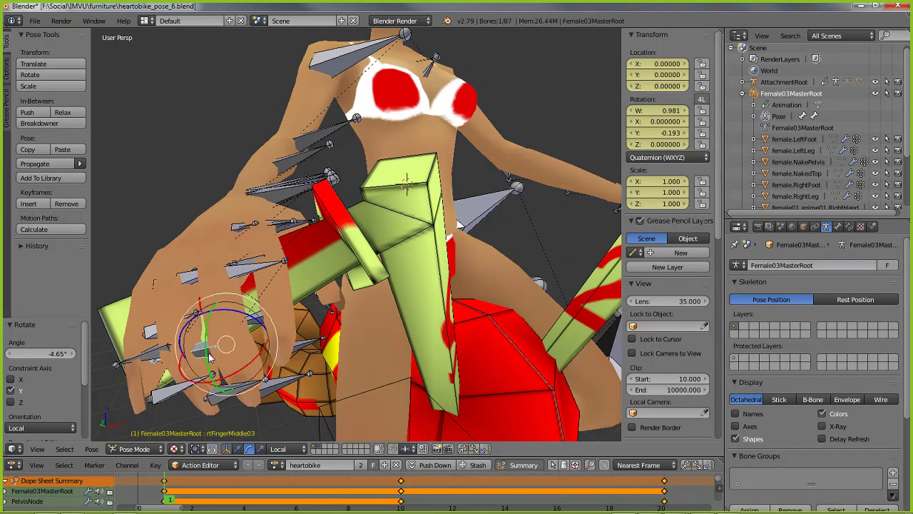
pyautogui.press('r')
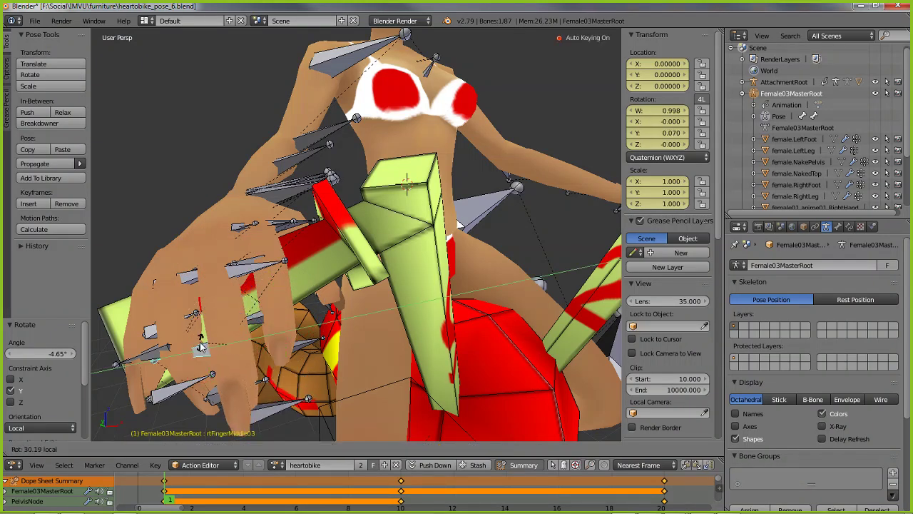
pyautogui.press('y')
pyautogui.press('y')
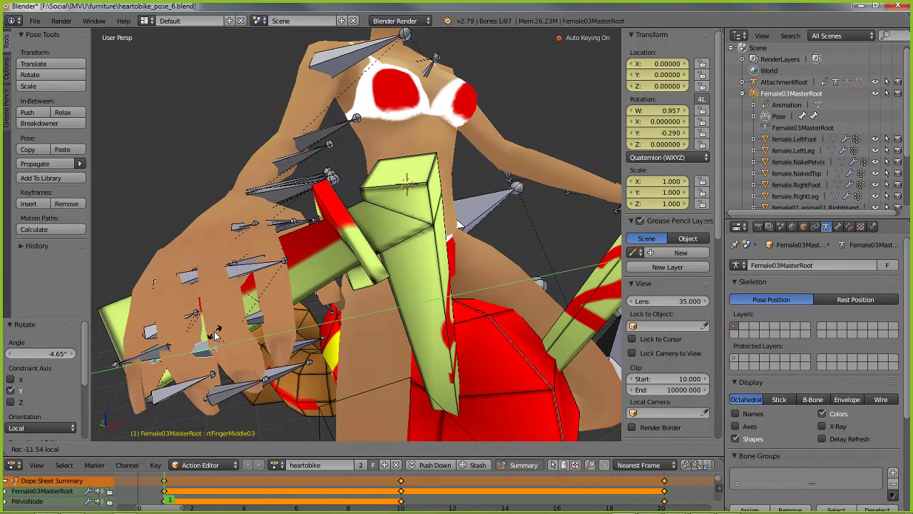
pyautogui.click(212, 334)
# - Examine the right hand's finger pose on the handlebar up close and from the side
pyautogui.moveTo(212, 334); pyautogui.dragTo(326, 333, button='middle')
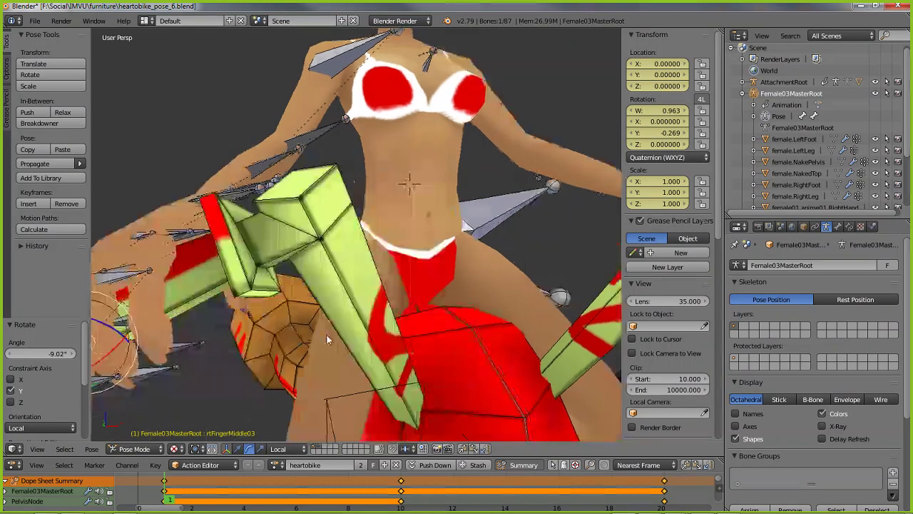
pyautogui.scroll(2, 279, 341)
pyautogui.moveTo(260, 325); pyautogui.dragTo(290, 303, button='middle')
pyautogui.scroll(2, 298, 299)
pyautogui.scroll(2, 304, 307)
pyautogui.scroll(-3, 314, 303)
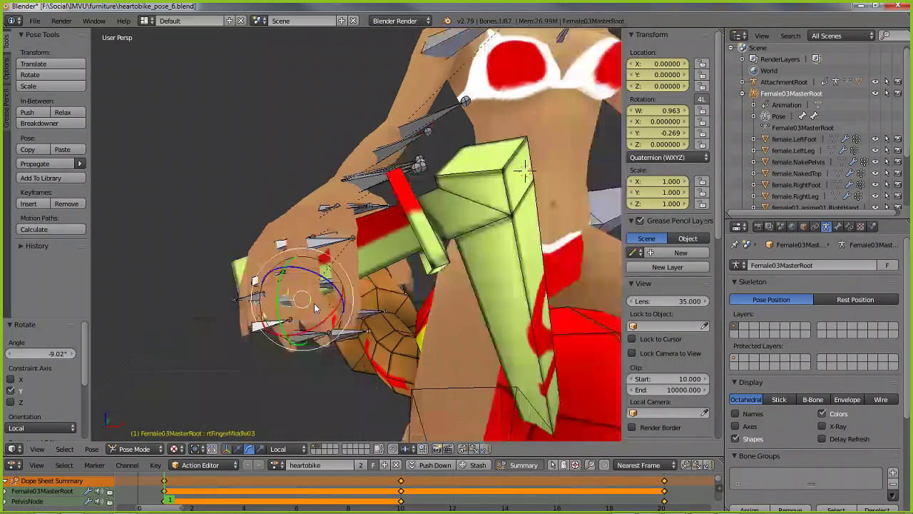
pyautogui.moveTo(371, 243); pyautogui.dragTo(210, 163, button='middle')
# - Open the recent file heartobike mk11.blend
pyautogui.click(34, 21)
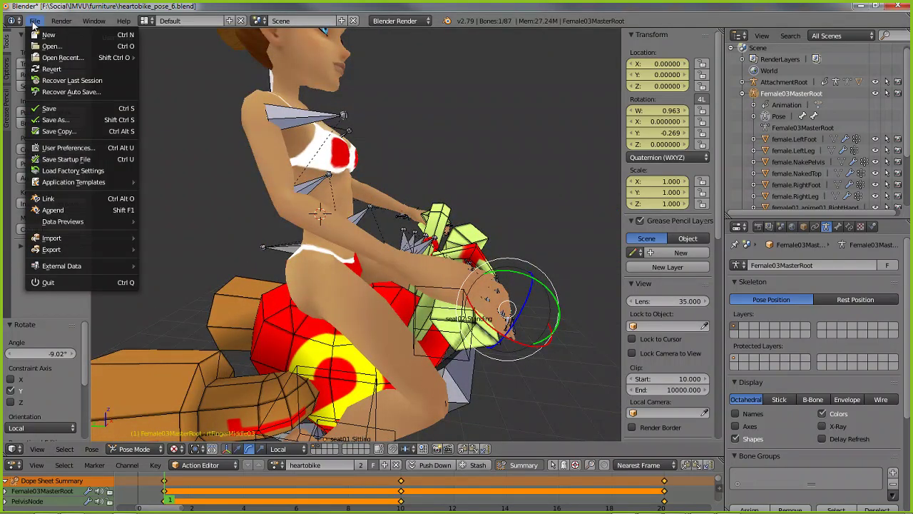
pyautogui.moveTo(54, 59)
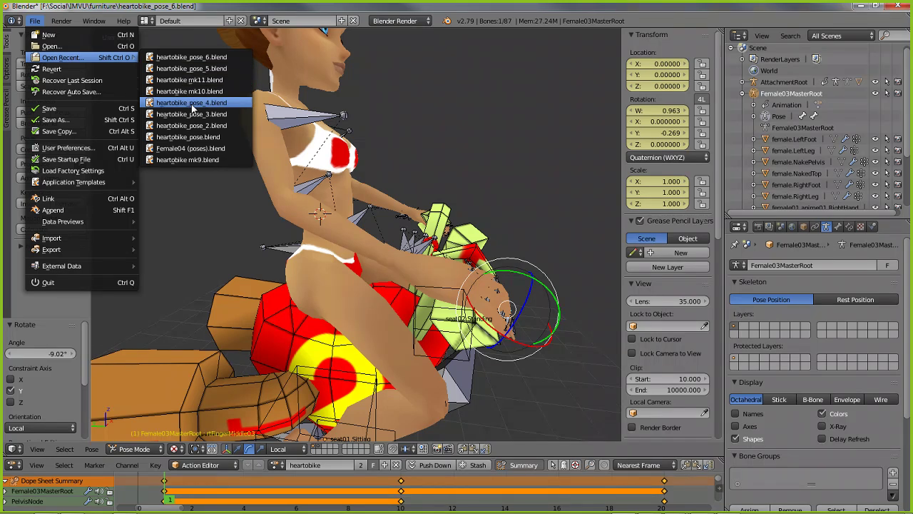
pyautogui.click(191, 79)
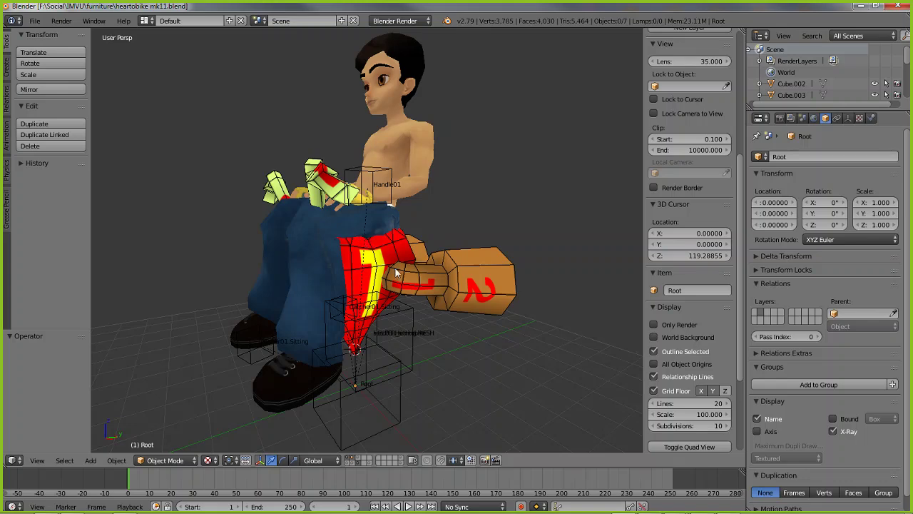
# - Select the seat01.Heartobike node and try moving it together with the seated avatar, cancelling the move
pyautogui.moveTo(396, 273)
pyautogui.mouseDown(button='middle')
pyautogui.moveTo(376, 295)
pyautogui.moveTo(287, 289)
pyautogui.moveTo(414, 292)
pyautogui.moveTo(399, 289)
pyautogui.mouseUp(button='middle')
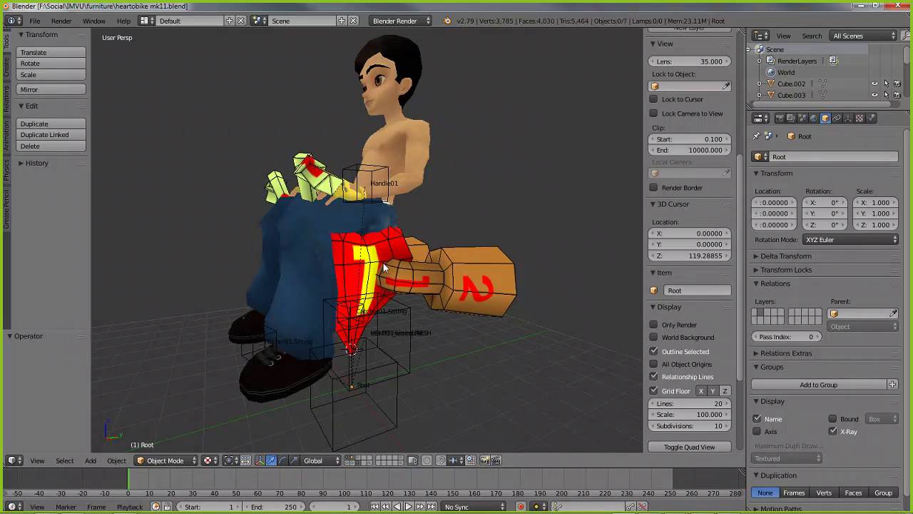
pyautogui.moveTo(383, 267)
pyautogui.mouseDown(button='middle')
pyautogui.moveTo(314, 260)
pyautogui.moveTo(398, 268)
pyautogui.mouseUp(button='middle')
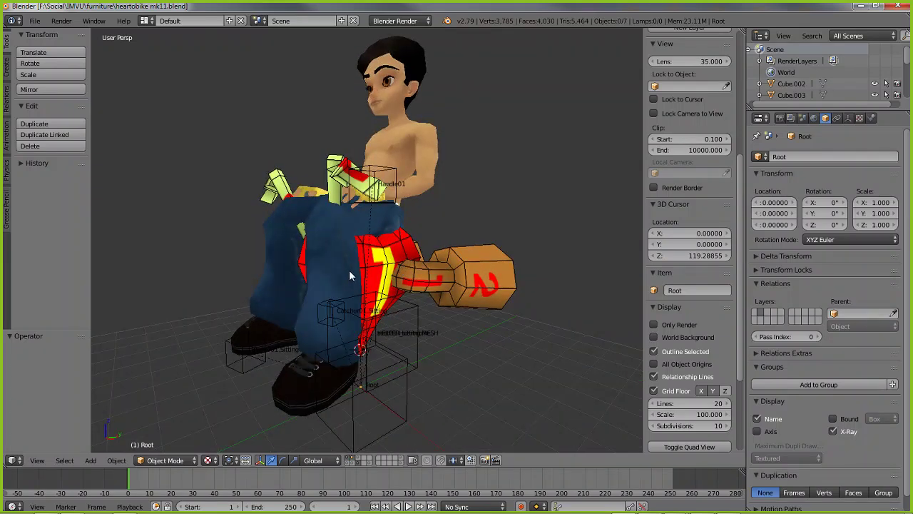
pyautogui.moveTo(348, 269); pyautogui.dragTo(339, 311, button='middle')
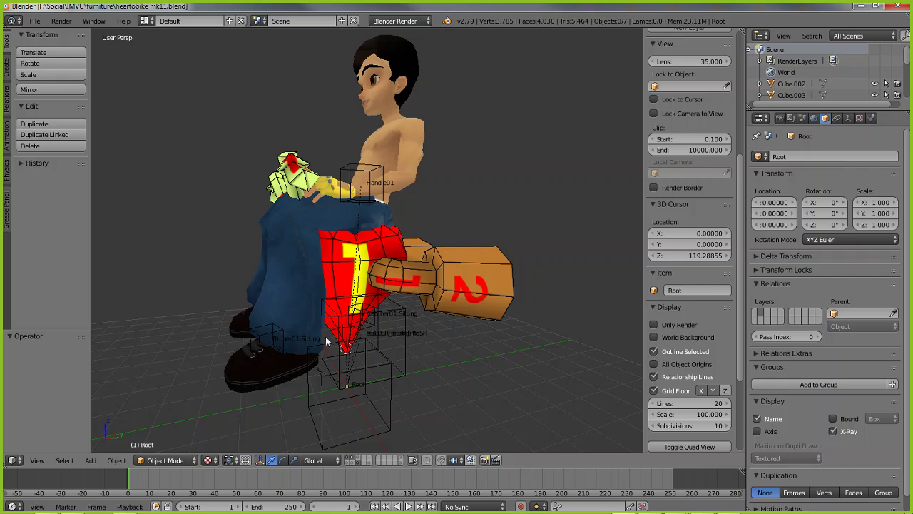
pyautogui.rightClick(400, 321)
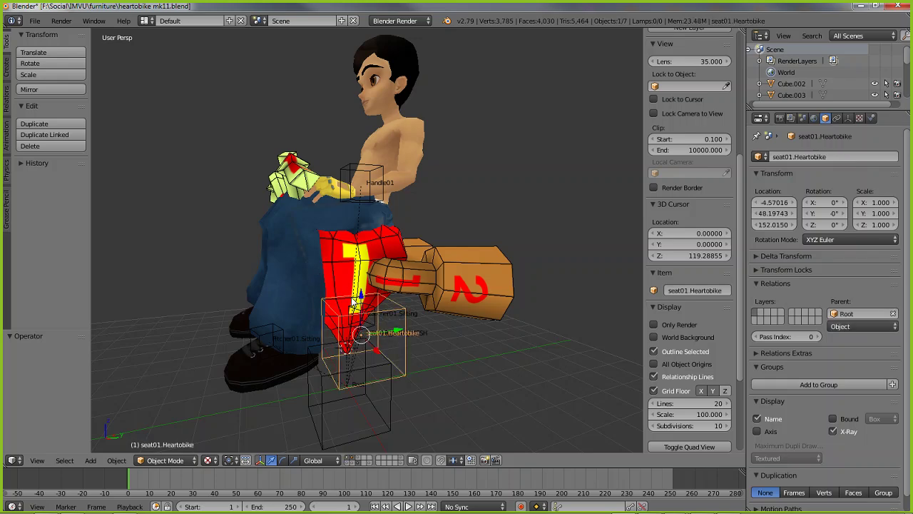
pyautogui.press('g')
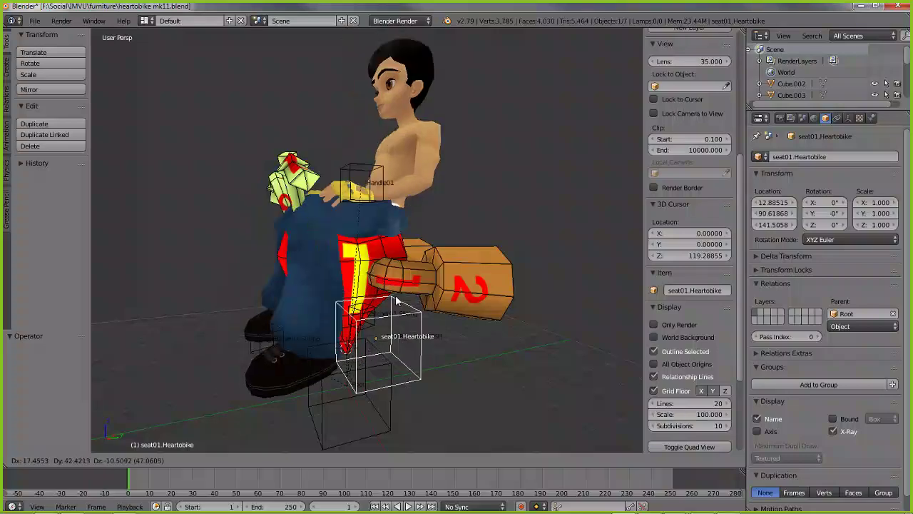
pyautogui.press('Escape')
# - Add the Catcher01.Sitting and Pitcher01.Sitting nodes to the selection
pyautogui.moveTo(396, 301); pyautogui.dragTo(314, 341, button='middle')
pyautogui.keyDown('shift'); pyautogui.rightClick(269, 334); pyautogui.keyUp('shift')
pyautogui.keyDown('shift'); pyautogui.rightClick(253, 390); pyautogui.keyUp('shift')
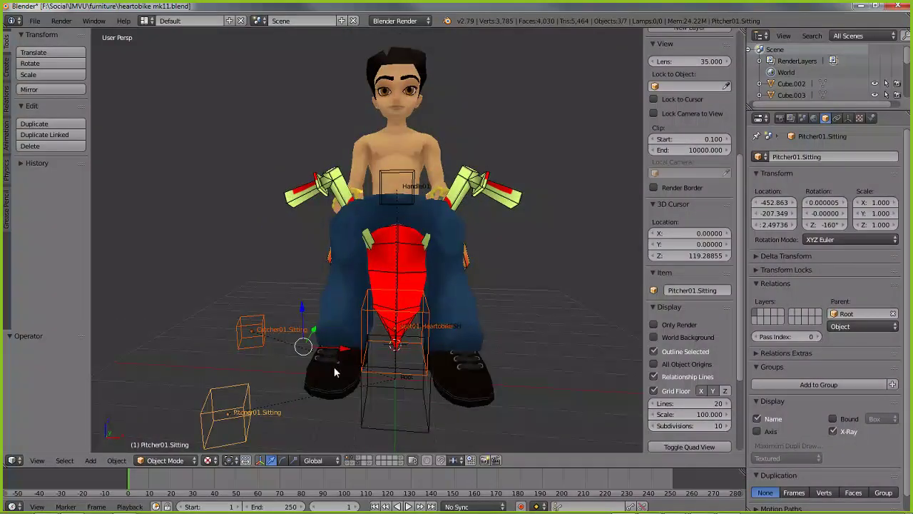
# - Select only the Root node beneath the heart bike and try moving it, cancelling the move
pyautogui.moveTo(392, 359); pyautogui.dragTo(378, 413, button='middle')
pyautogui.rightClick(396, 403)
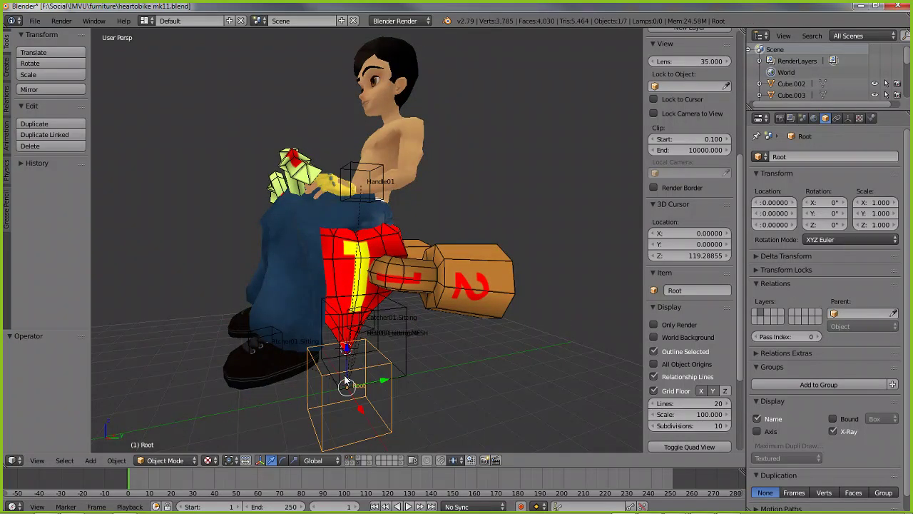
pyautogui.moveTo(345, 383); pyautogui.dragTo(389, 364)
pyautogui.press('Escape')
pyautogui.moveTo(331, 406); pyautogui.dragTo(358, 395, button='middle')
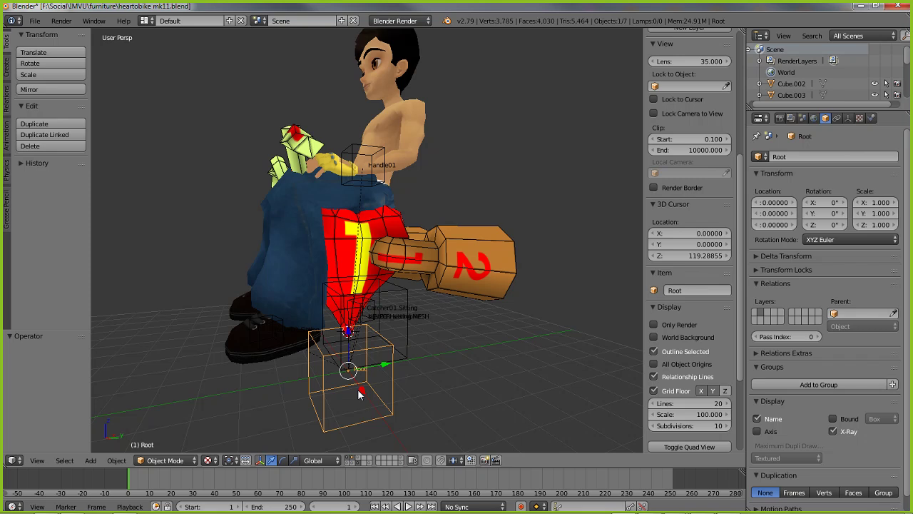
# - Switch to the IMVU editor, view the whole heart bike and try out the Move furniture tool, closing the tools again
pyautogui.click(651, 506)
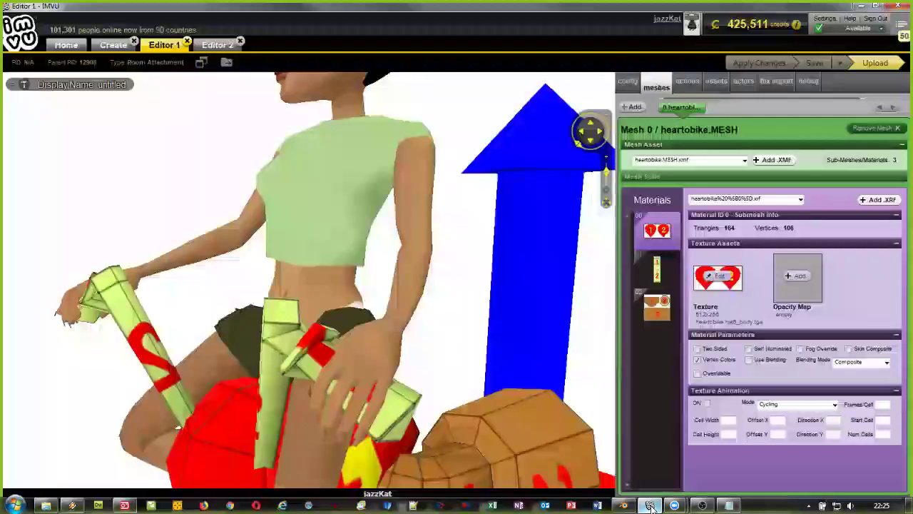
pyautogui.scroll(-4, 201, 286)
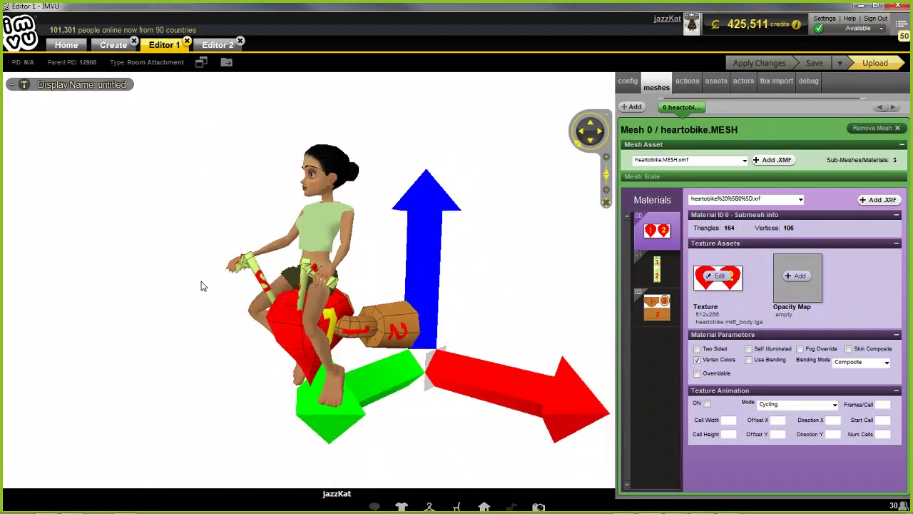
pyautogui.click(24, 84)
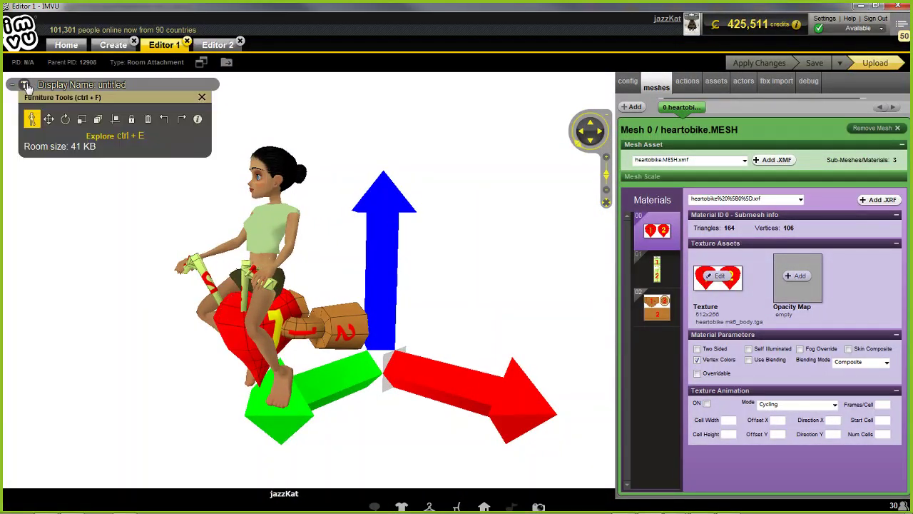
pyautogui.click(48, 120)
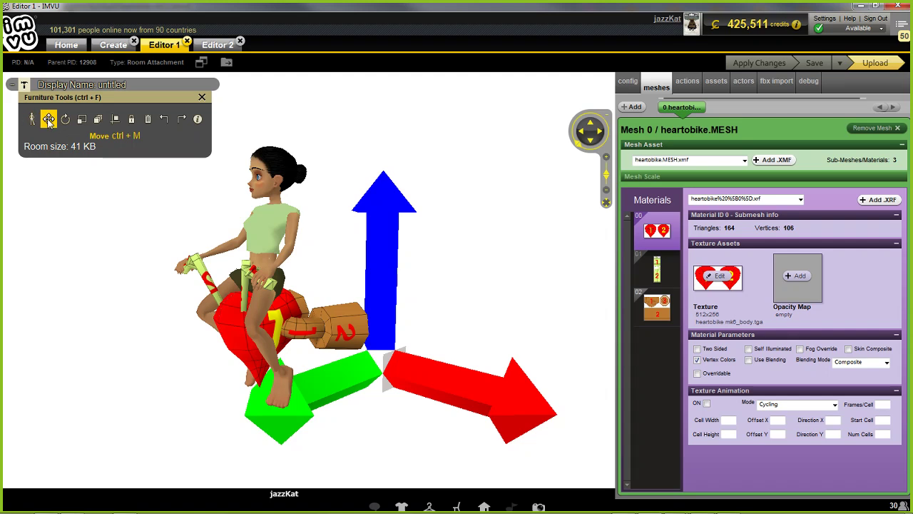
pyautogui.moveTo(434, 352); pyautogui.dragTo(335, 385)
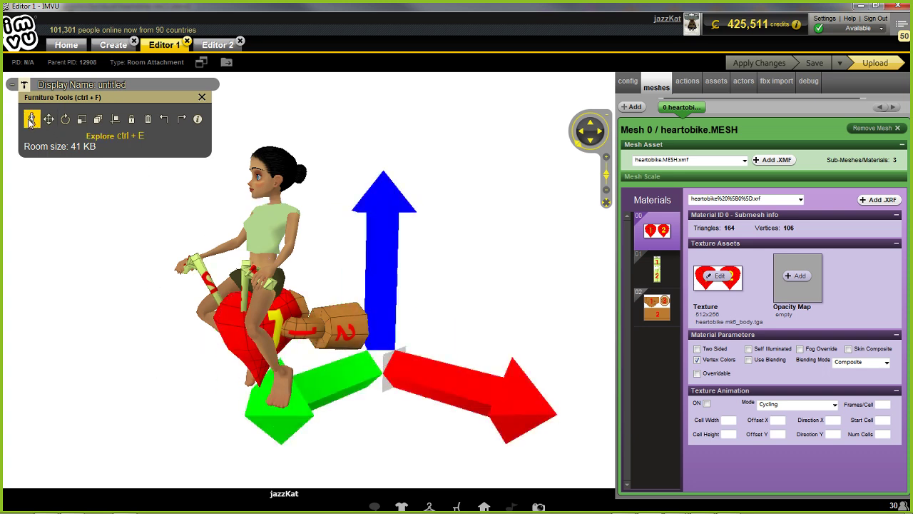
pyautogui.click(11, 85)
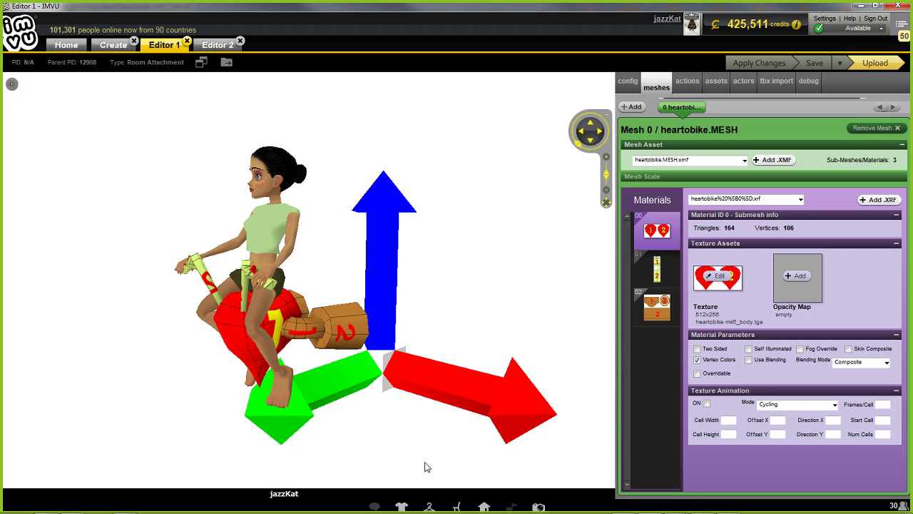
# - Switch back to Blender and view the Root node beneath the heart bike
pyautogui.click(171, 466)
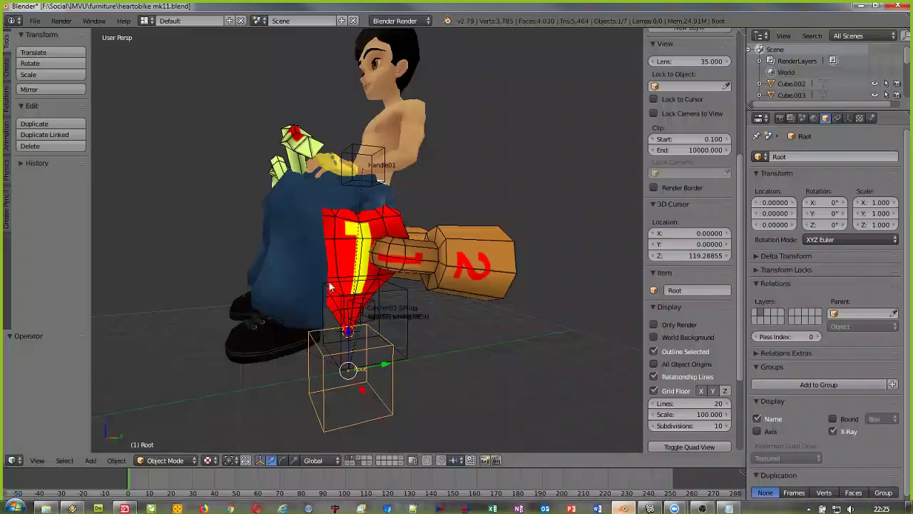
pyautogui.moveTo(249, 274); pyautogui.dragTo(238, 272, button='middle')
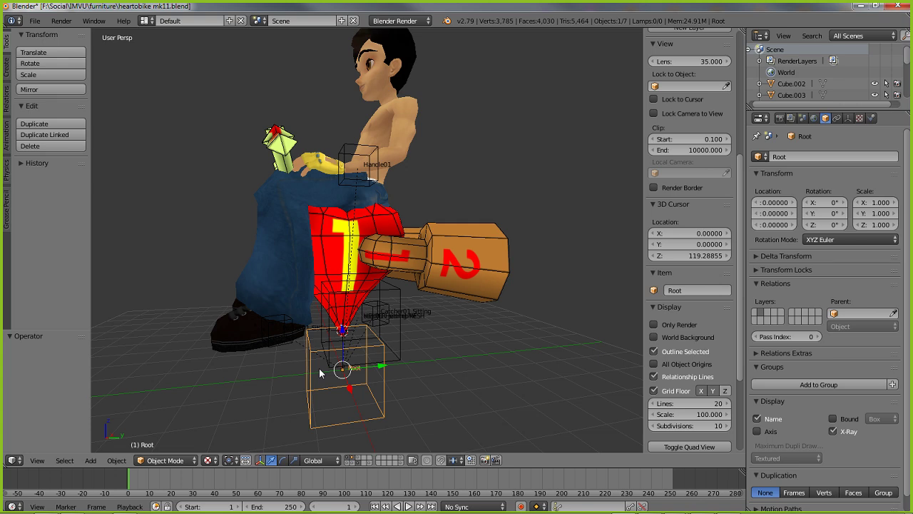
# - Examine the seat and Root nodes beneath the heart bike, selecting each in turn and ending on Root
pyautogui.moveTo(318, 366); pyautogui.dragTo(291, 331, button='middle')
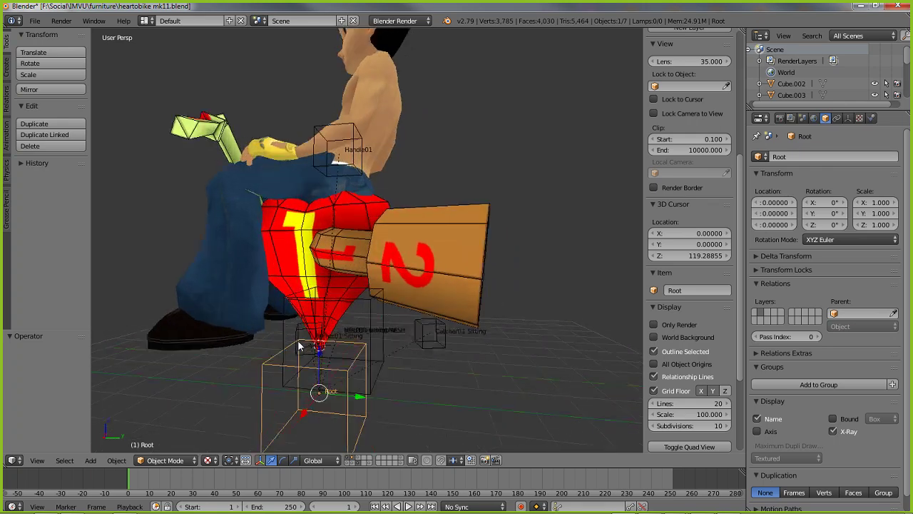
pyautogui.scroll(2, 382, 287)
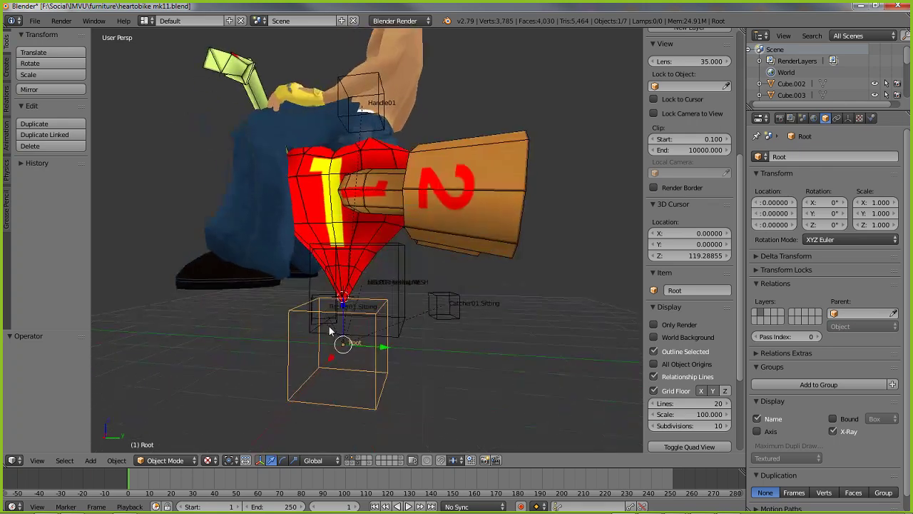
pyautogui.rightClick(396, 275)
pyautogui.rightClick(369, 360)
pyautogui.moveTo(327, 357)
pyautogui.mouseDown(button='middle')
pyautogui.moveTo(508, 358)
pyautogui.moveTo(345, 354)
pyautogui.mouseUp(button='middle')
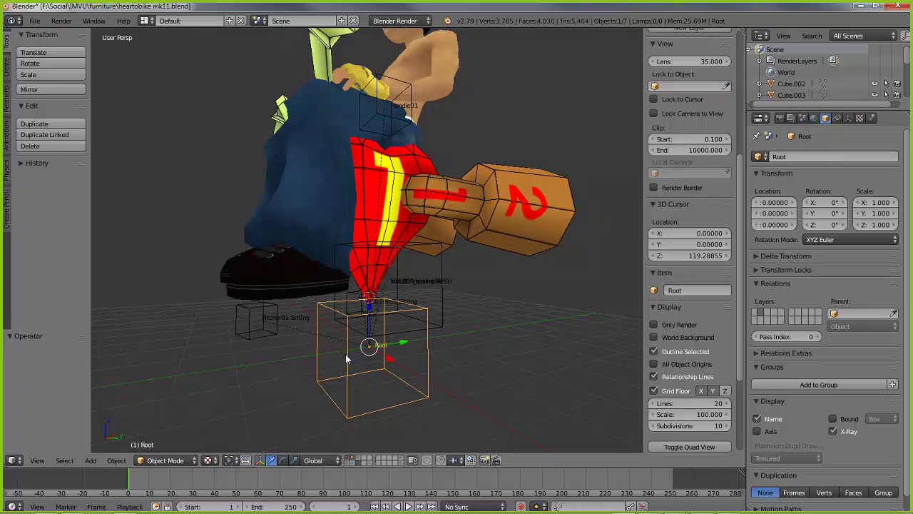
# - Add a cube empty at the 3D cursor by the heart's lower tip and set its display size to 125
pyautogui.click(90, 460)
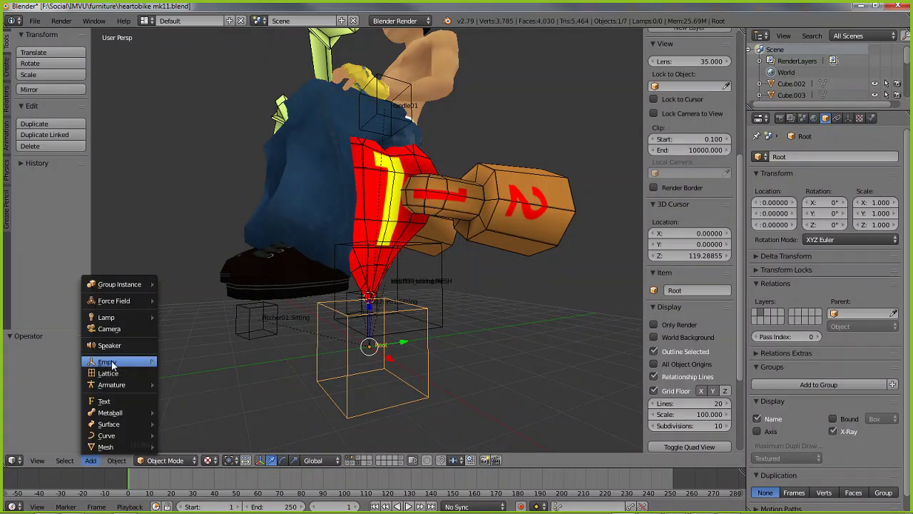
pyautogui.moveTo(109, 366)
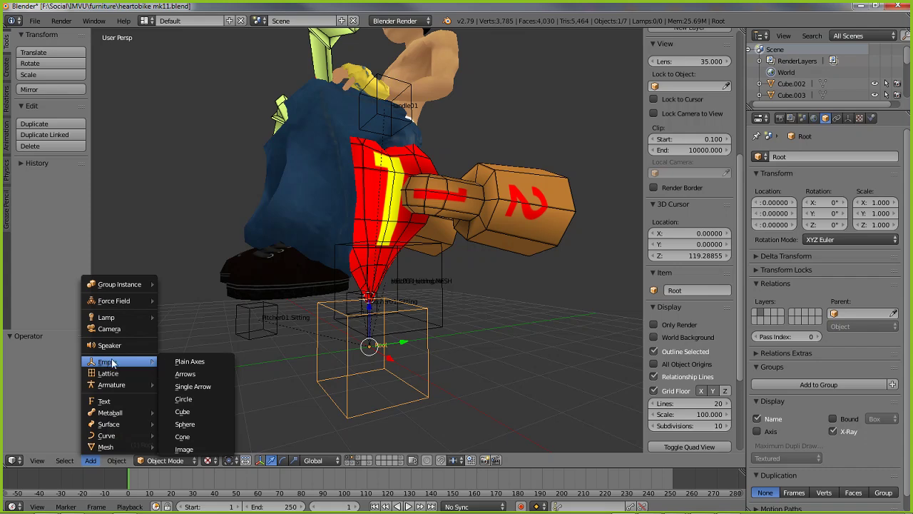
pyautogui.click(191, 412)
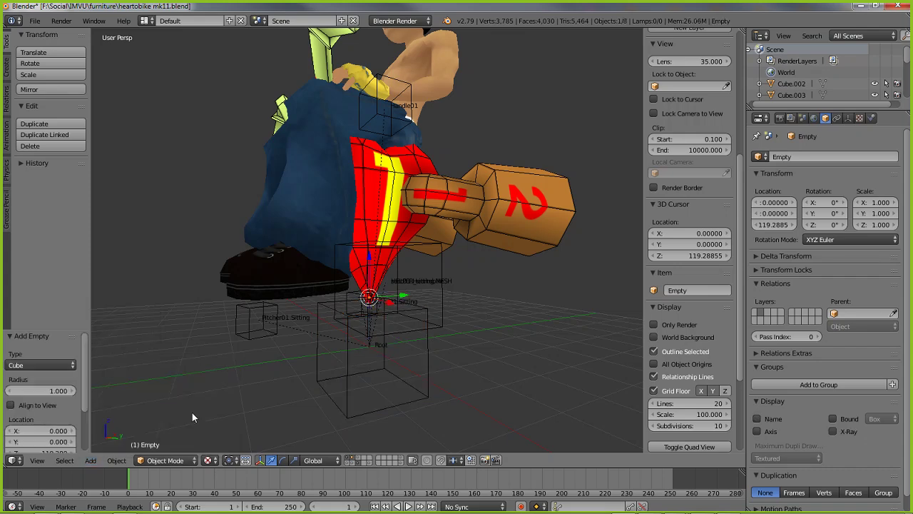
pyautogui.click(847, 119)
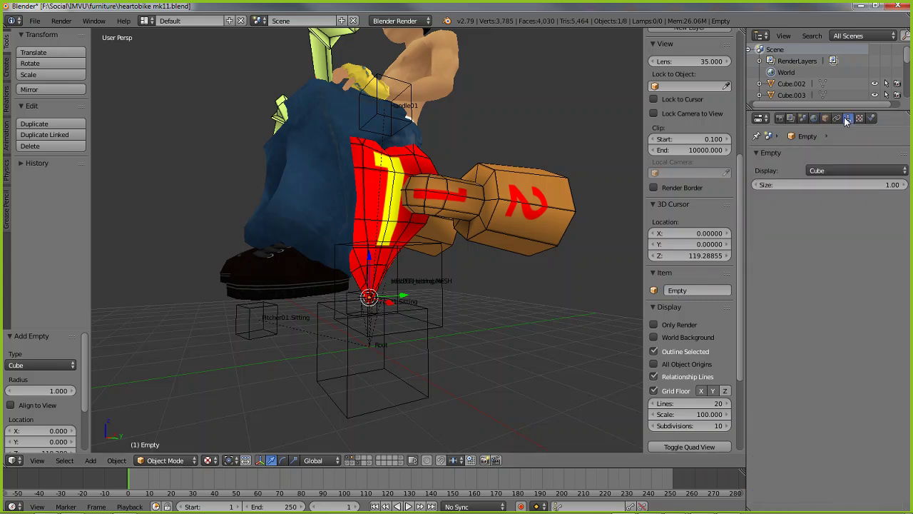
pyautogui.click(874, 186)
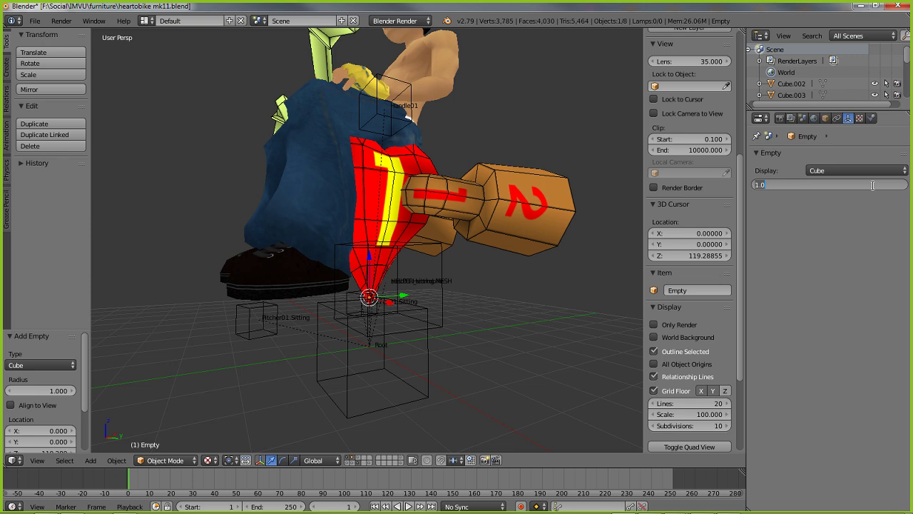
pyautogui.write('125')
pyautogui.press('Return')
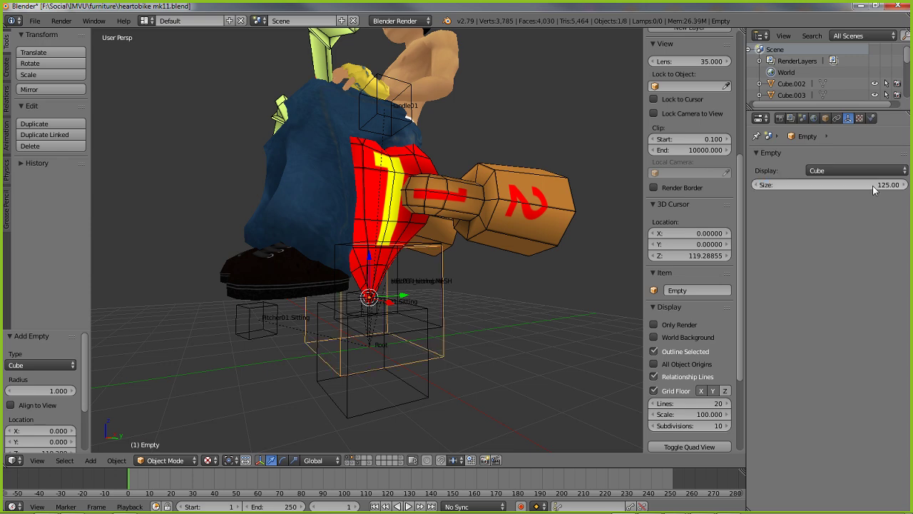
# - Delete the cube empty at the heart's lower tip
pyautogui.moveTo(463, 307)
pyautogui.mouseDown(button='middle')
pyautogui.moveTo(429, 311)
pyautogui.moveTo(560, 306)
pyautogui.moveTo(472, 308)
pyautogui.mouseUp(button='middle')
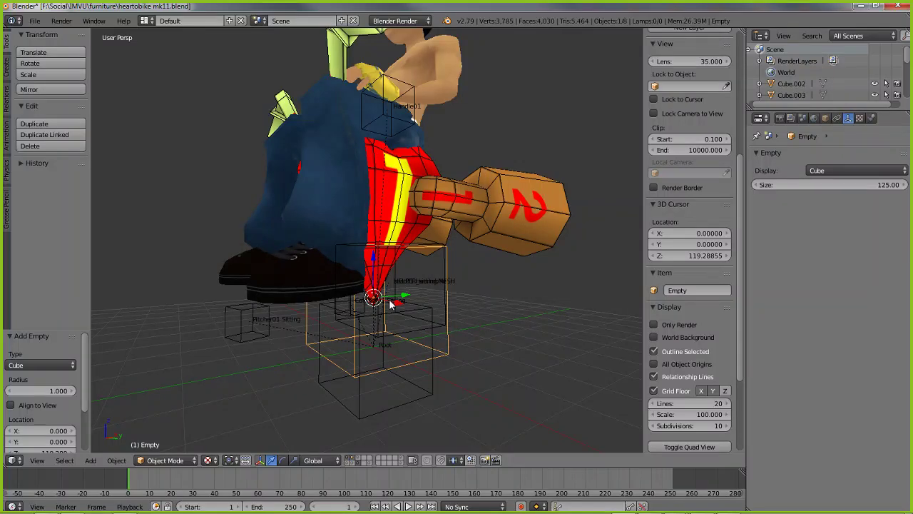
pyautogui.moveTo(385, 304); pyautogui.dragTo(348, 308, button='middle')
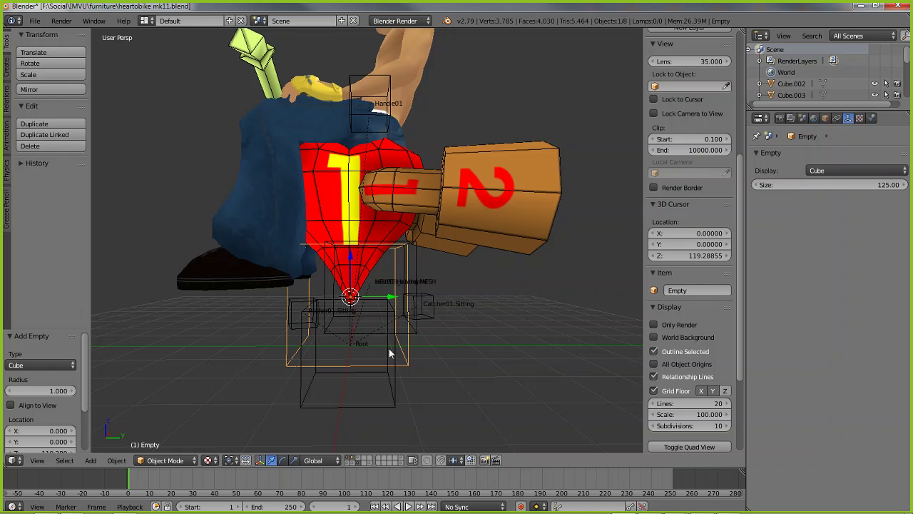
pyautogui.press('x')
pyautogui.click(408, 351)
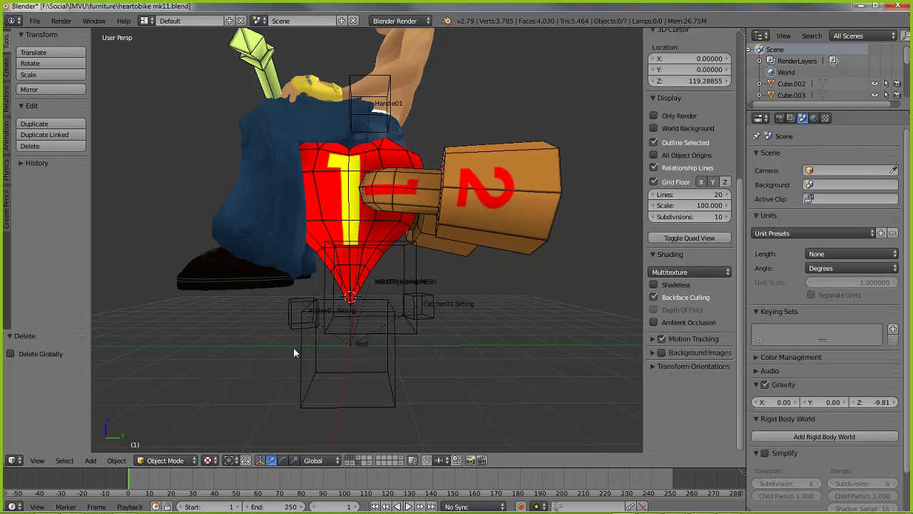
# - Compare the Root node with the seat01.Heartobike node around the heart's tip, finishing with Root selected
pyautogui.moveTo(181, 192); pyautogui.dragTo(217, 318, button='middle')
pyautogui.rightClick(401, 372)
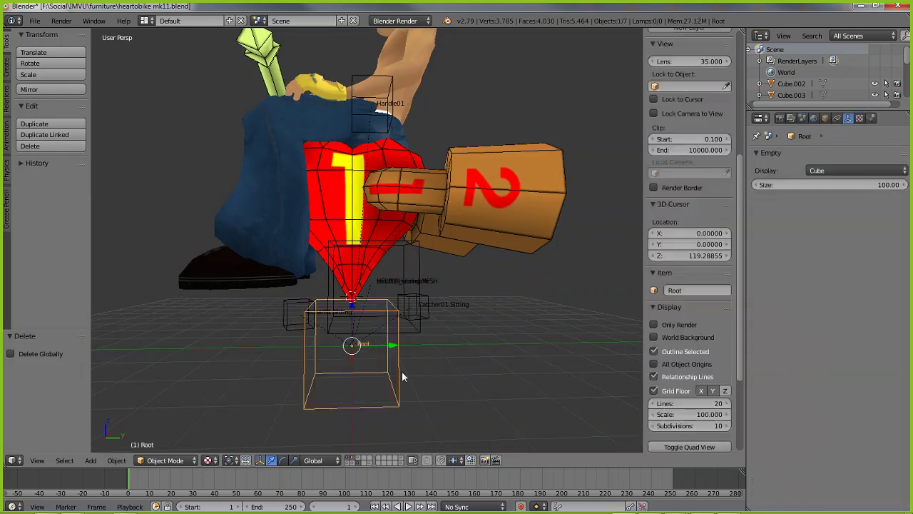
pyautogui.rightClick(412, 271)
pyautogui.moveTo(286, 345); pyautogui.dragTo(295, 353, button='middle')
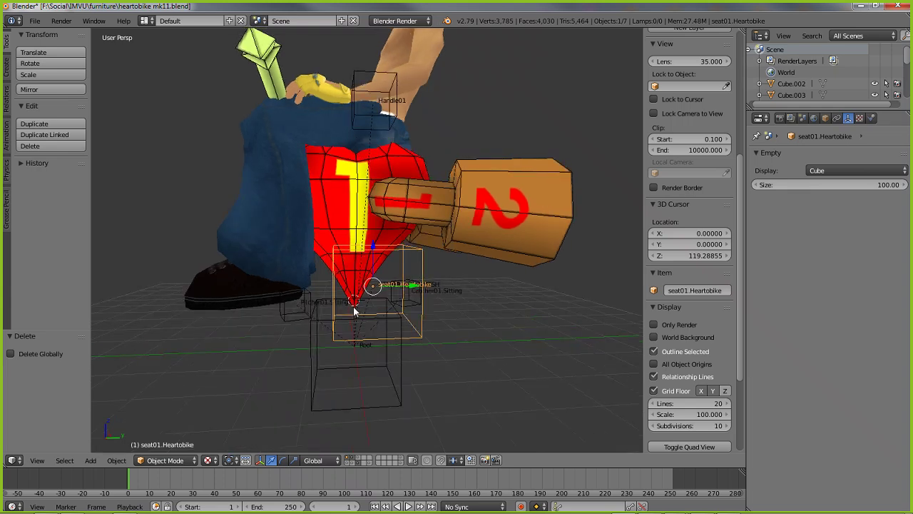
pyautogui.moveTo(330, 312); pyautogui.dragTo(279, 288, button='middle')
pyautogui.moveTo(387, 285); pyautogui.dragTo(394, 295, button='middle')
pyautogui.rightClick(407, 360)
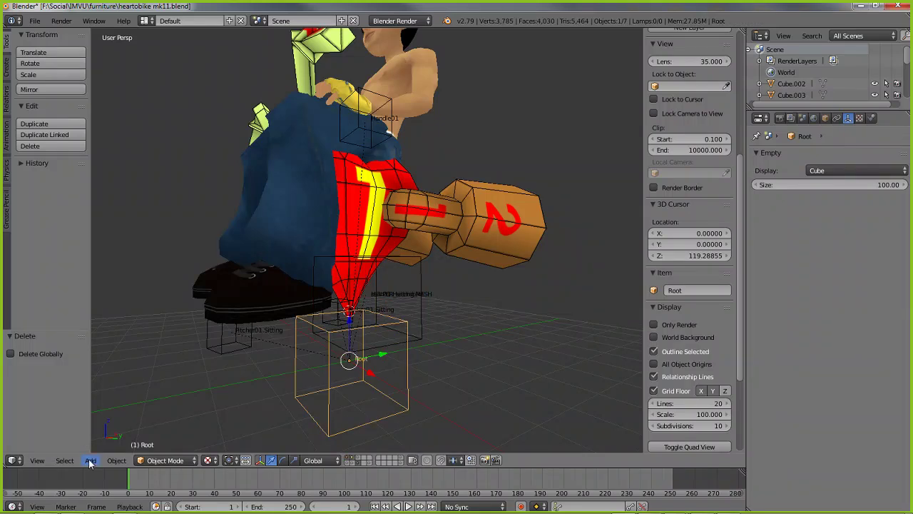
# - Reopen heartobike mk11.blend from the recent files, discarding the unsaved changes
pyautogui.click(35, 20)
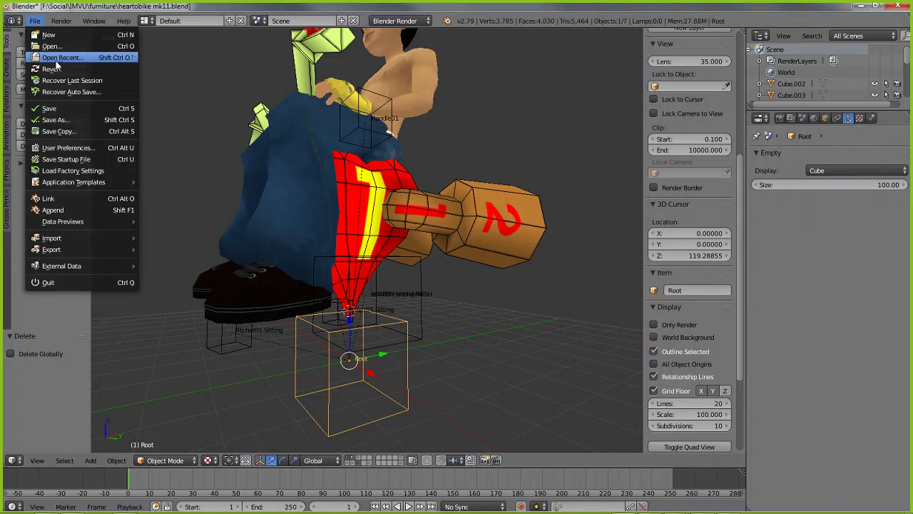
pyautogui.moveTo(57, 60)
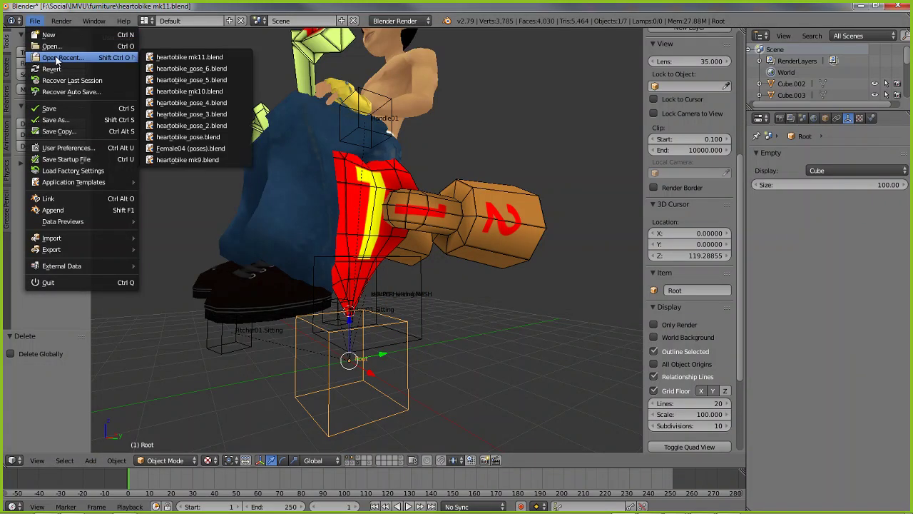
pyautogui.click(187, 57)
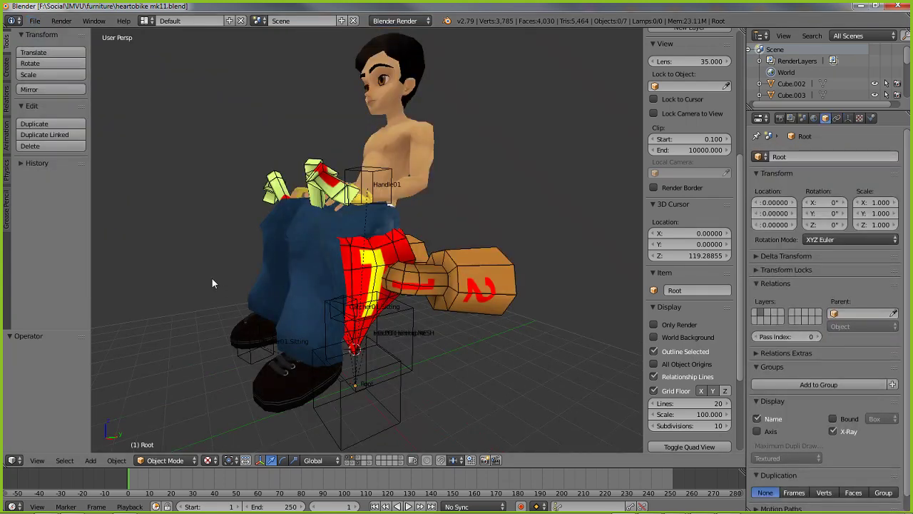
# - Add a cube-shaped empty at the 3D cursor on the heart bike's lower tip
pyautogui.keyDown('shift'); pyautogui.scroll(-1, 211, 281); pyautogui.keyUp('shift')
pyautogui.click(90, 460)
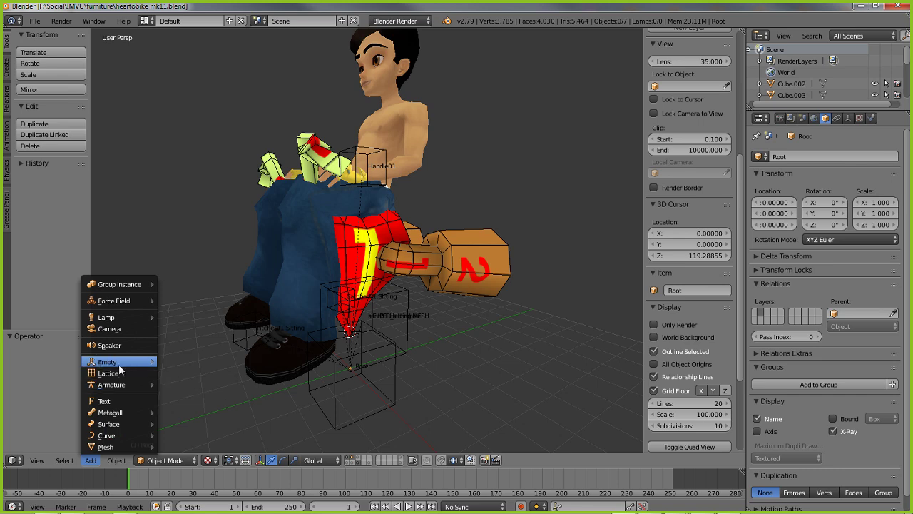
pyautogui.moveTo(119, 362)
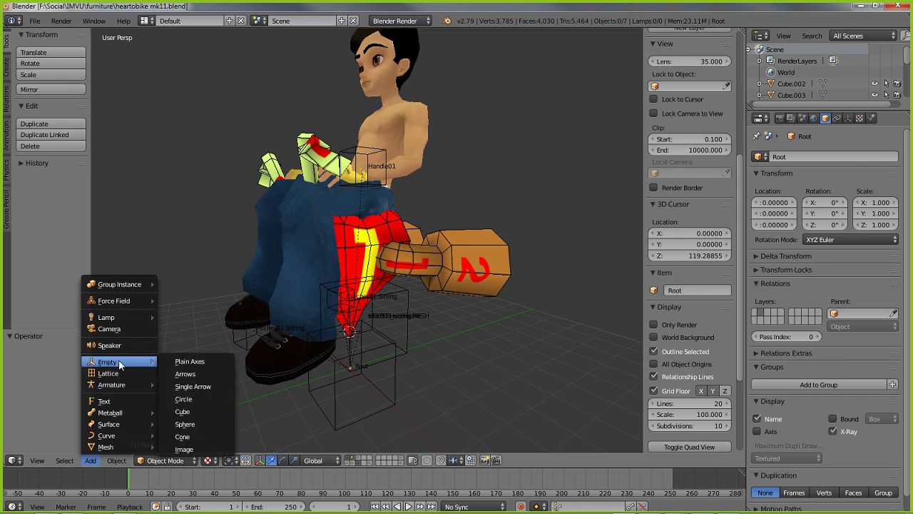
pyautogui.click(183, 410)
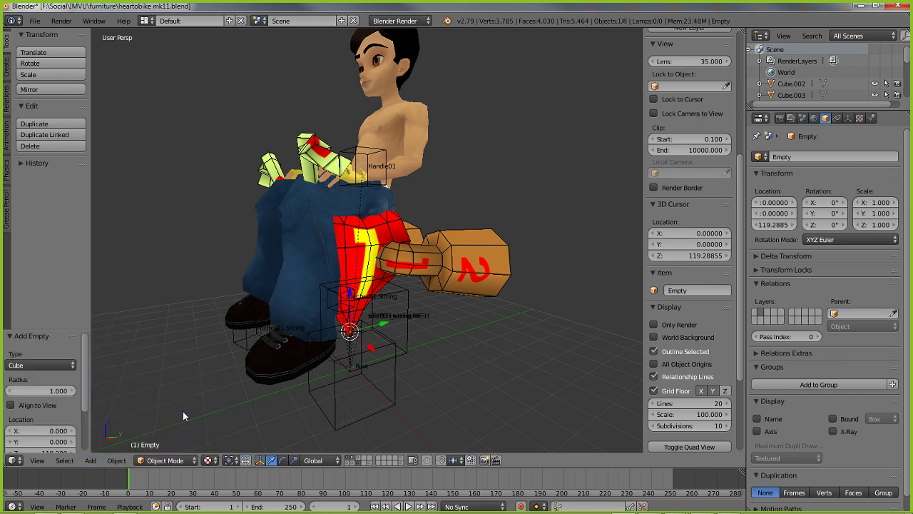
pyautogui.press('KP_Decimal')
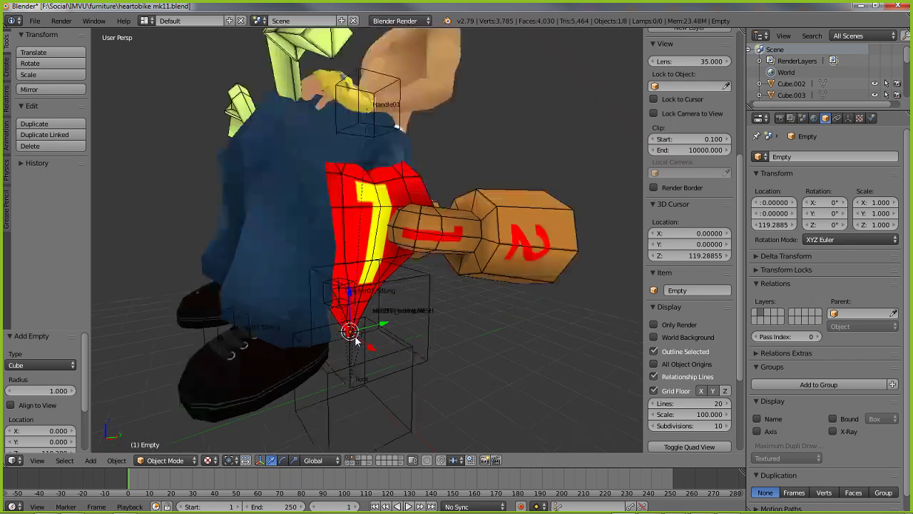
pyautogui.scroll(-3, 359, 335)
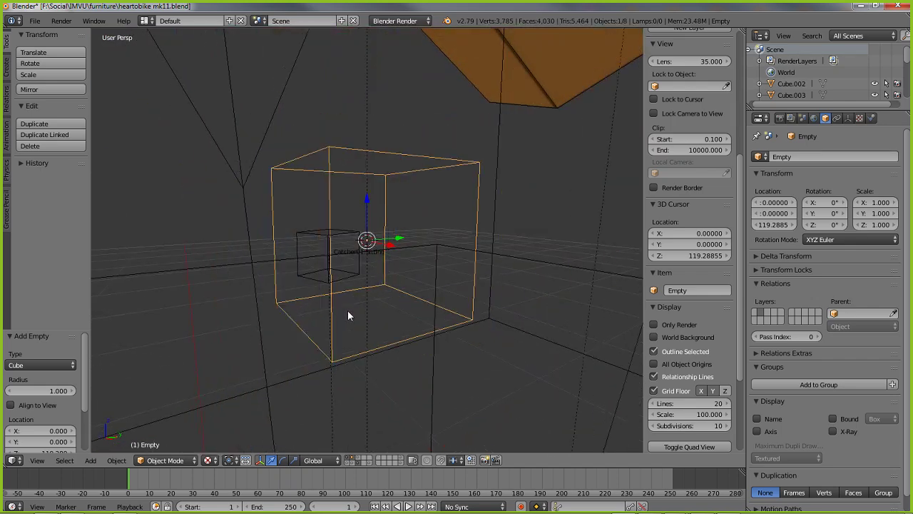
pyautogui.moveTo(348, 310); pyautogui.dragTo(306, 307, button='middle')
pyautogui.scroll(-2, 306, 307)
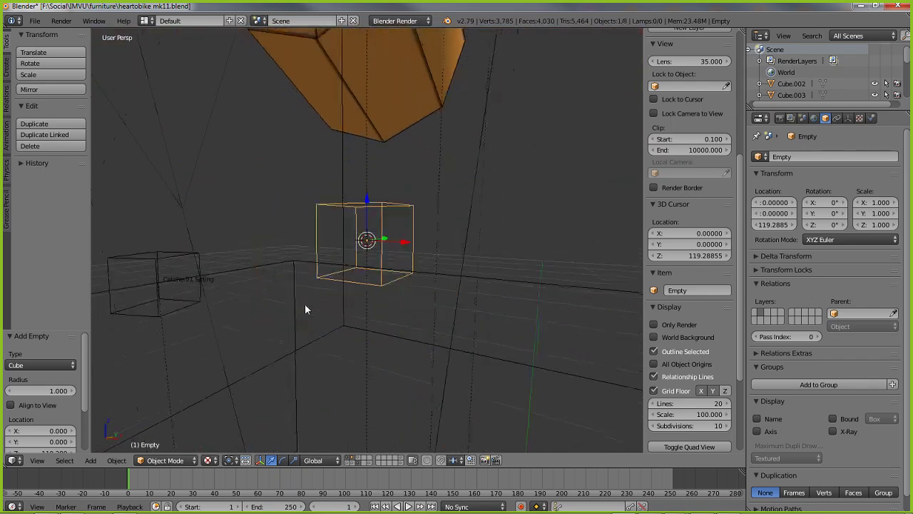
pyautogui.scroll(6, 304, 308)
pyautogui.scroll(-6, 303, 309)
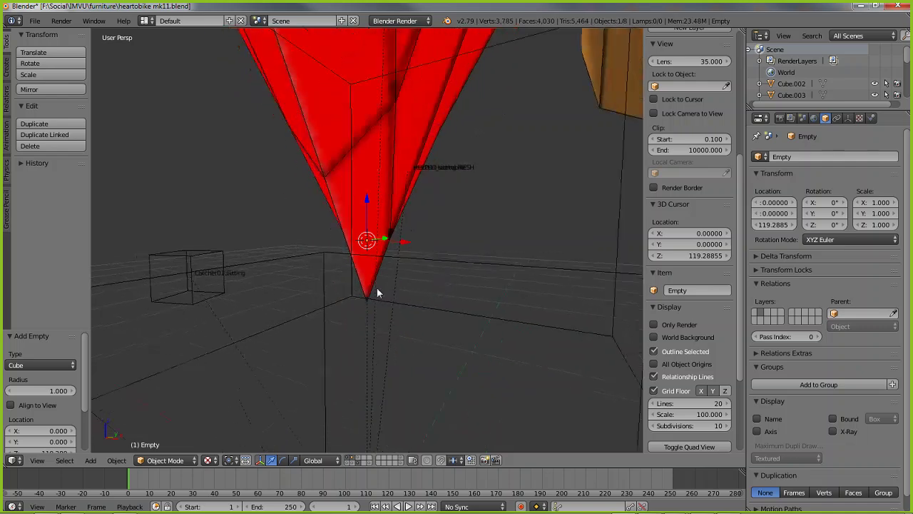
pyautogui.moveTo(376, 286); pyautogui.dragTo(396, 285, button='middle')
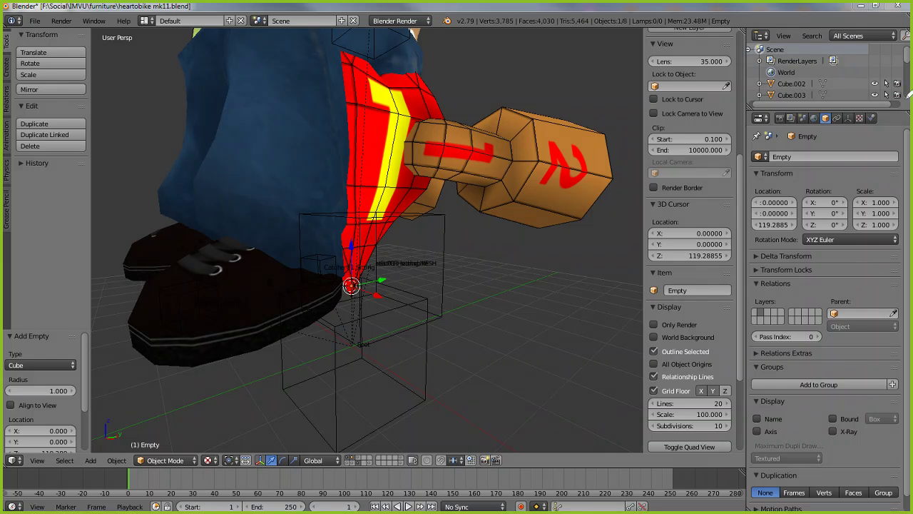
# - Set the new cube empty's display size to 125
pyautogui.moveTo(841, 97)
pyautogui.mouseDown()
pyautogui.moveTo(866, 129)
pyautogui.moveTo(847, 96)
pyautogui.moveTo(876, 96)
pyautogui.moveTo(853, 179)
pyautogui.mouseUp()
pyautogui.moveTo(853, 117)
pyautogui.mouseDown()
pyautogui.moveTo(842, 137)
pyautogui.moveTo(866, 150)
pyautogui.mouseUp()
pyautogui.click(848, 118)
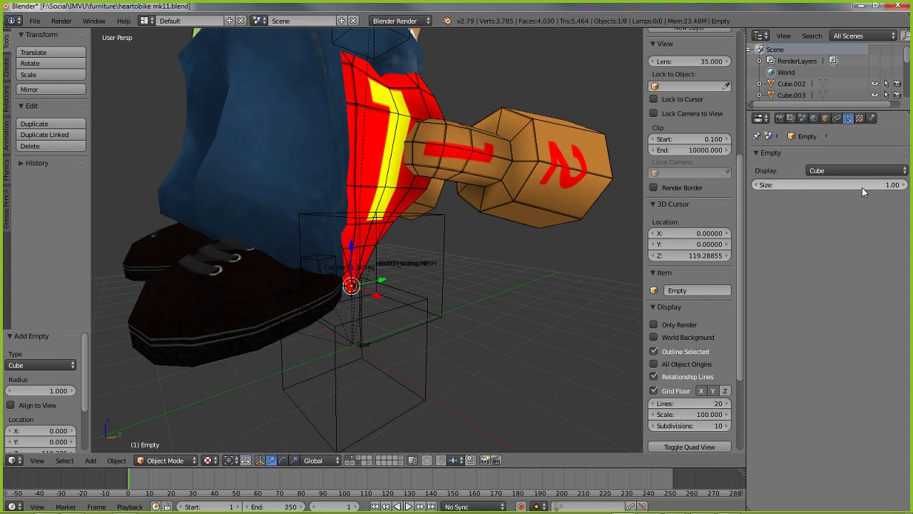
pyautogui.click(889, 186)
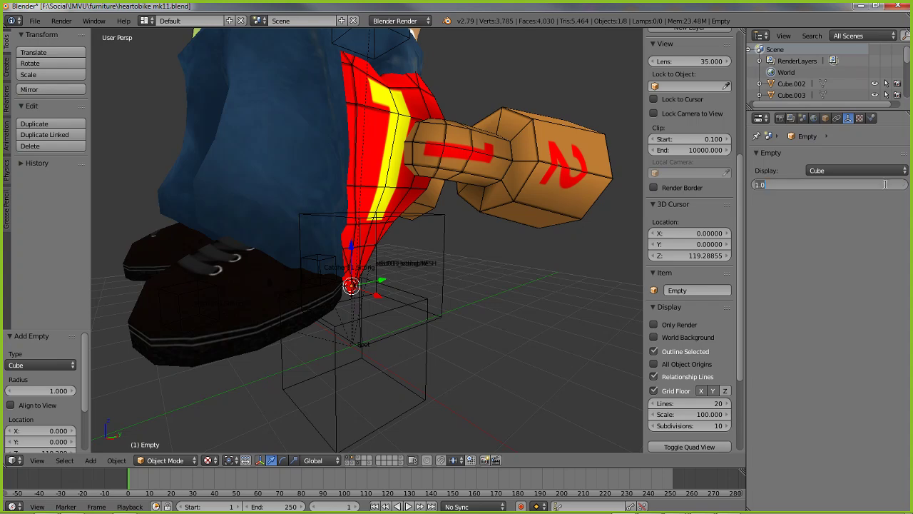
pyautogui.write('125')
pyautogui.press('Return')
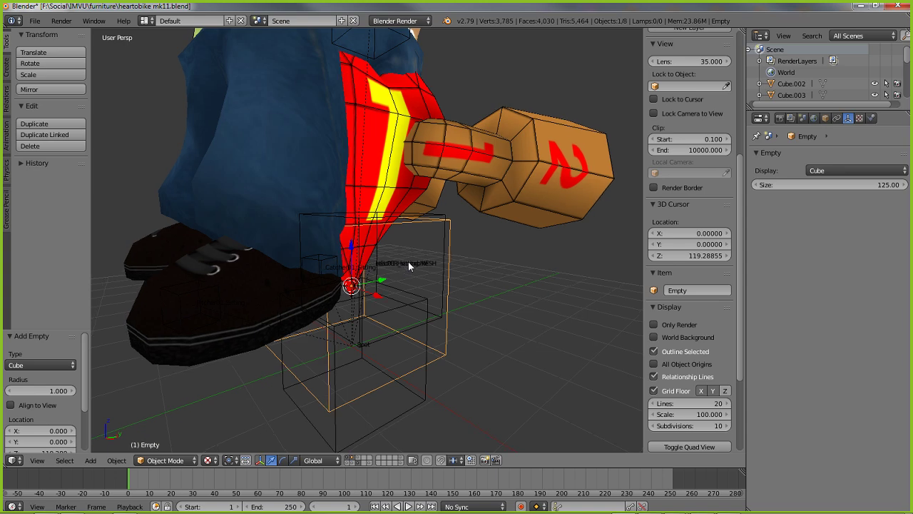
# - Rename the cube empty at the heart's tip as heartobike in its object properties
pyautogui.moveTo(408, 264); pyautogui.dragTo(382, 265, button='middle')
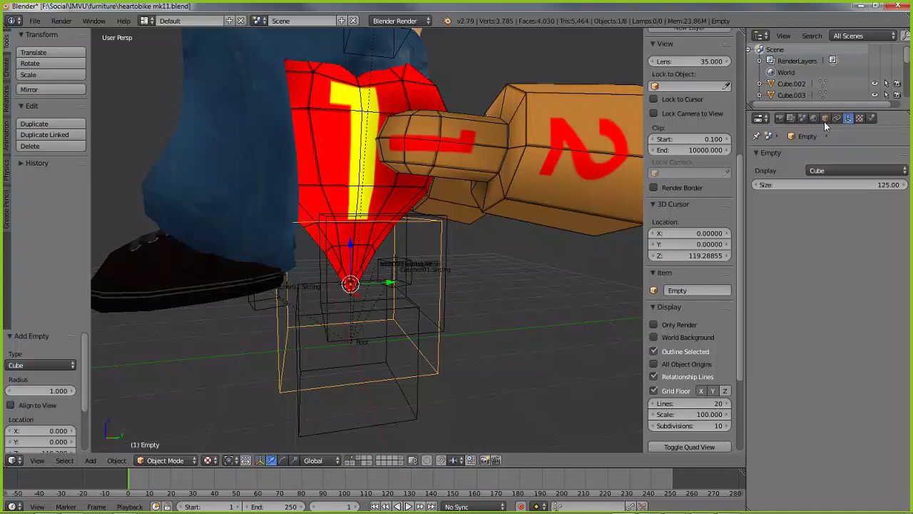
pyautogui.click(825, 118)
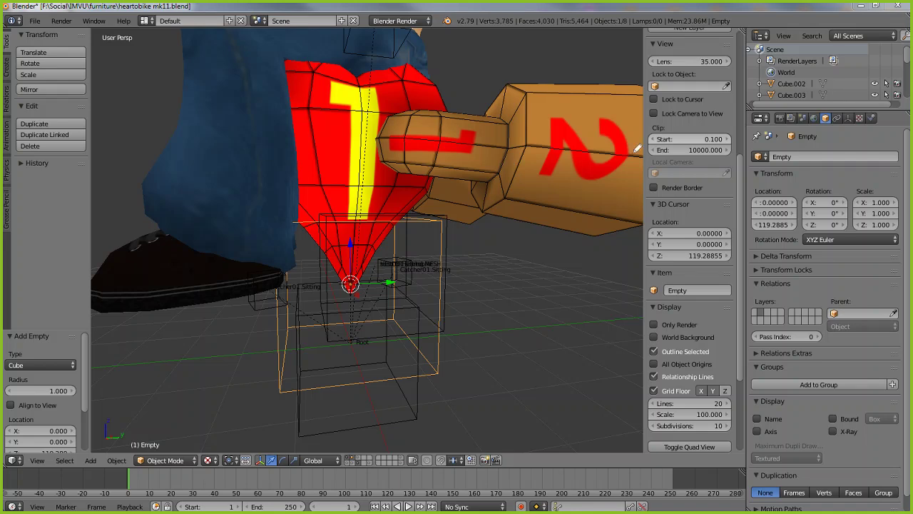
pyautogui.moveTo(808, 100)
pyautogui.mouseDown()
pyautogui.moveTo(812, 145)
pyautogui.moveTo(843, 83)
pyautogui.moveTo(827, 187)
pyautogui.moveTo(828, 127)
pyautogui.moveTo(847, 148)
pyautogui.mouseUp()
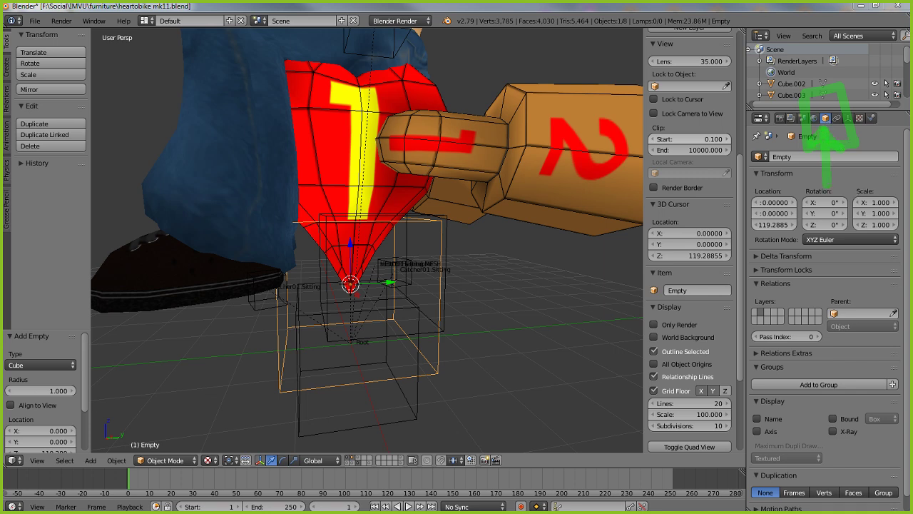
pyautogui.press('Escape')
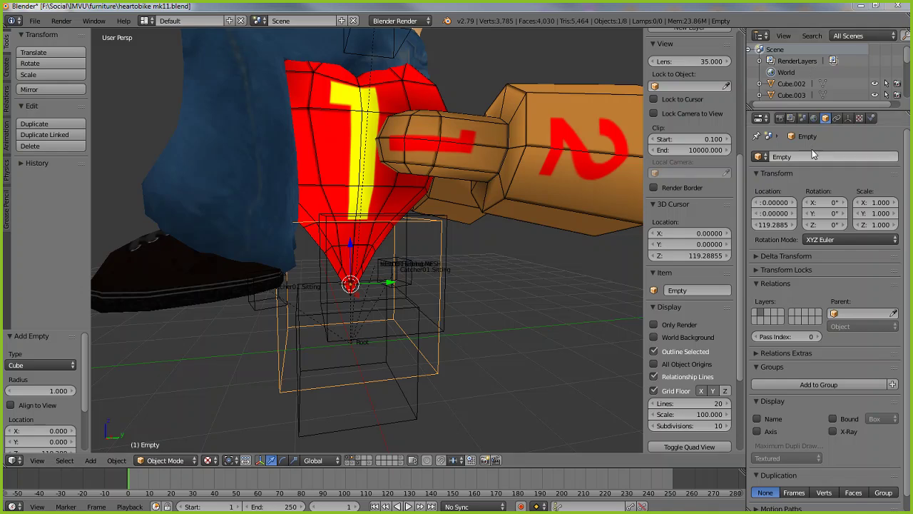
pyautogui.click(779, 159)
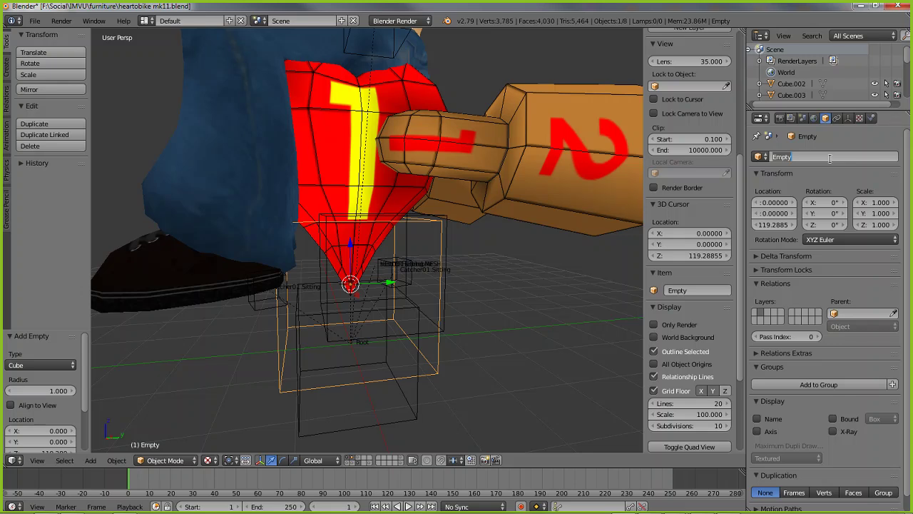
pyautogui.write('heartobike')
pyautogui.press('Return')
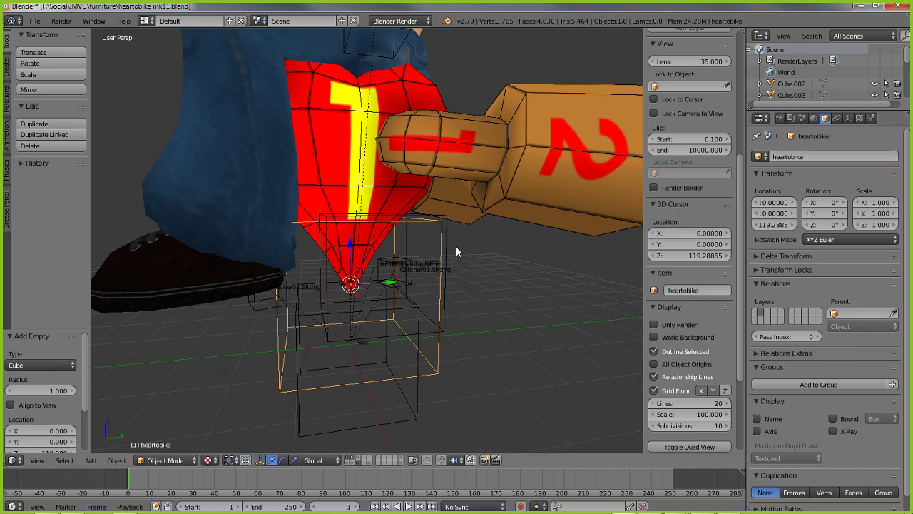
# - Test-move the heartobike empty to check which parts of the bike follow it, and cancel the move
pyautogui.moveTo(450, 306); pyautogui.dragTo(377, 365, button='middle')
pyautogui.rightClick(374, 369)
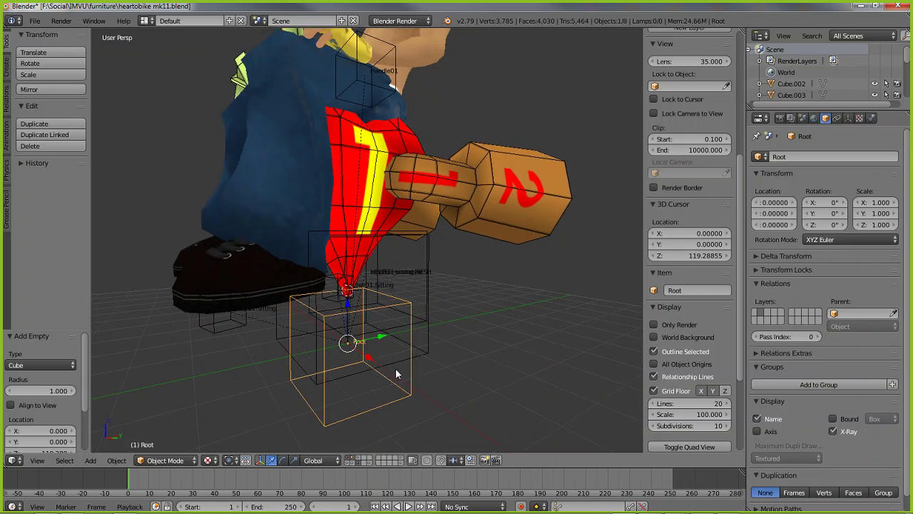
pyautogui.rightClick(420, 350)
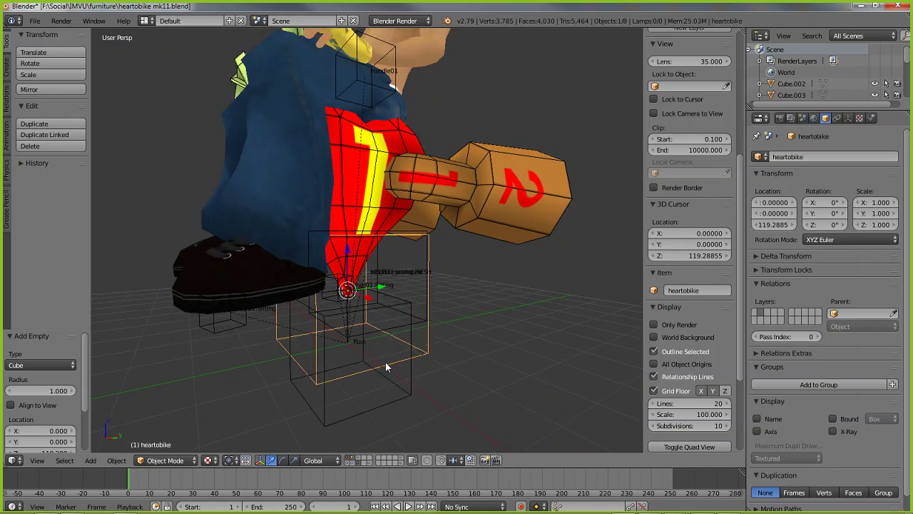
pyautogui.press('g')
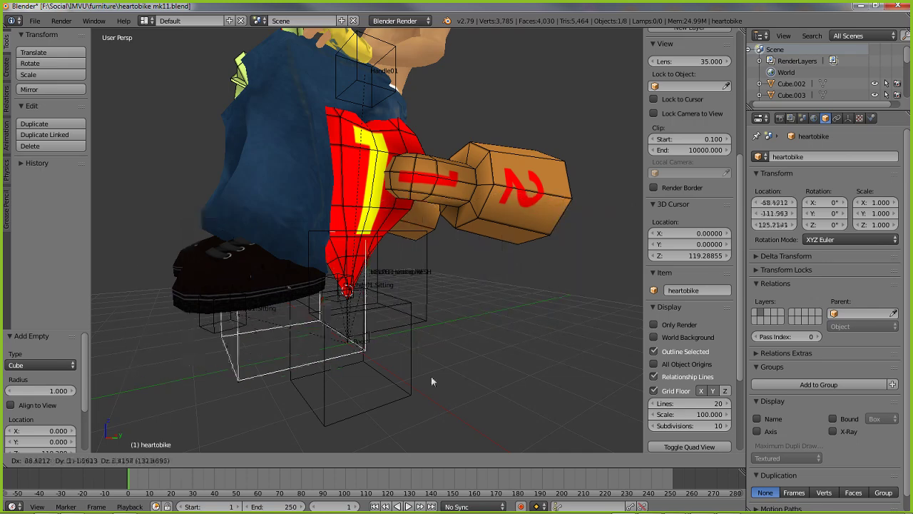
pyautogui.rightClick(539, 371)
pyautogui.scroll(-1, 403, 300)
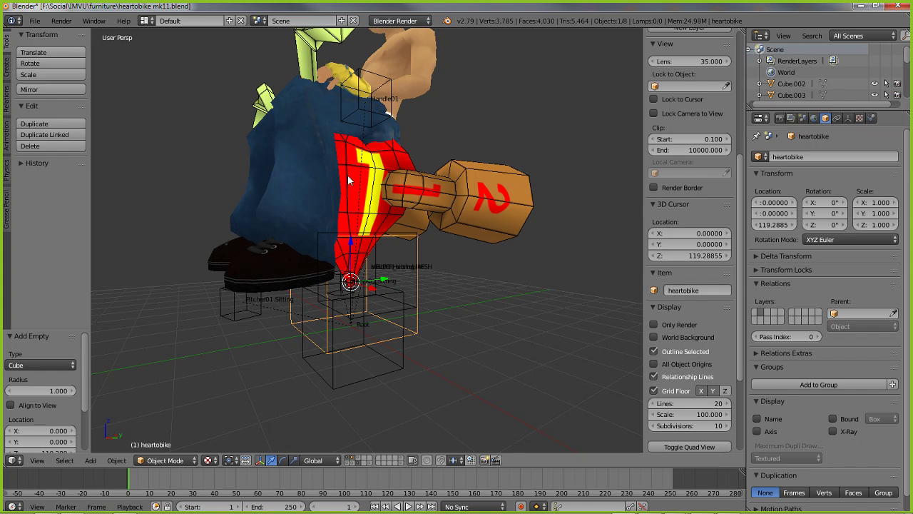
# - Test-move the seat01.Heartobike empty to check whether the avatar follows it, and cancel the move
pyautogui.moveTo(344, 171); pyautogui.dragTo(340, 176, button='middle')
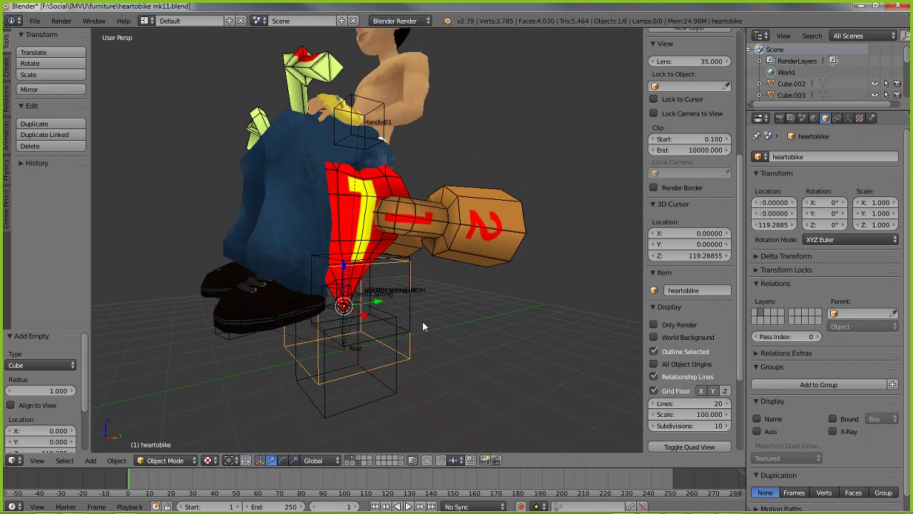
pyautogui.rightClick(400, 332)
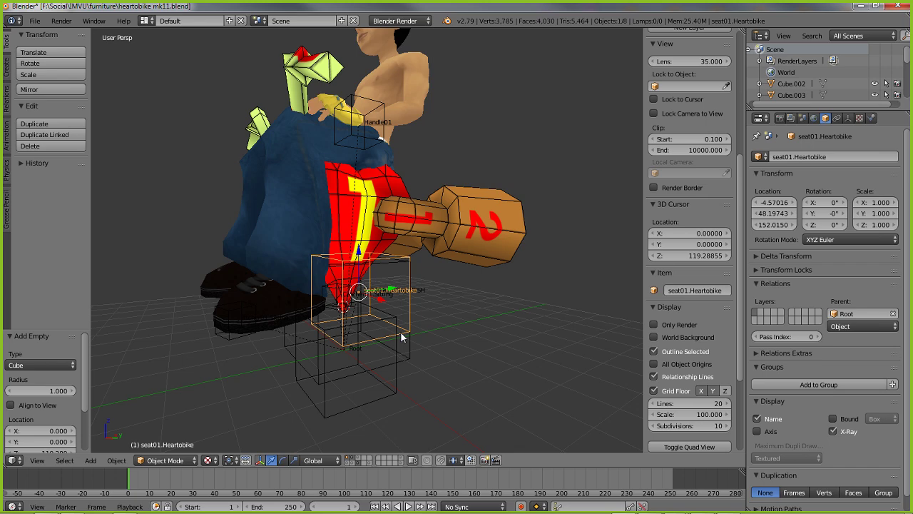
pyautogui.press('g')
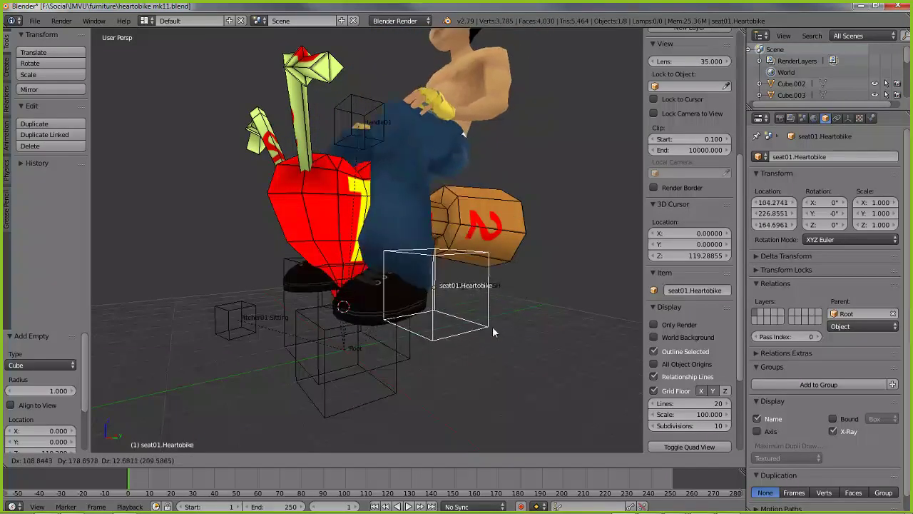
pyautogui.rightClick(510, 326)
# - Select the seat01.Heartobike empty, the Handle01 empty and the bike mesh together, leaving Pitcher01.Sitting out
pyautogui.moveTo(323, 179); pyautogui.dragTo(365, 109, button='middle')
pyautogui.keyDown('shift'); pyautogui.rightClick(344, 94); pyautogui.keyUp('shift')
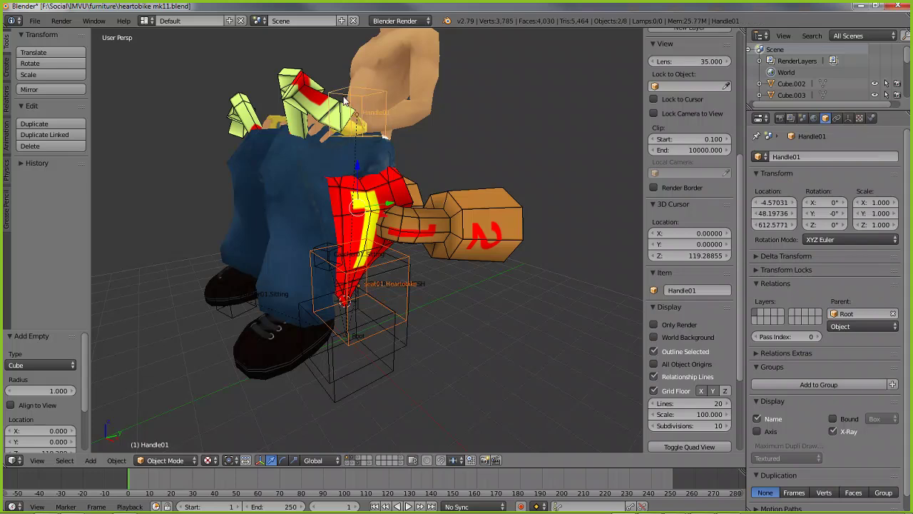
pyautogui.moveTo(324, 162); pyautogui.dragTo(239, 299, button='middle')
pyautogui.keyDown('shift'); pyautogui.rightClick(231, 331); pyautogui.keyUp('shift')
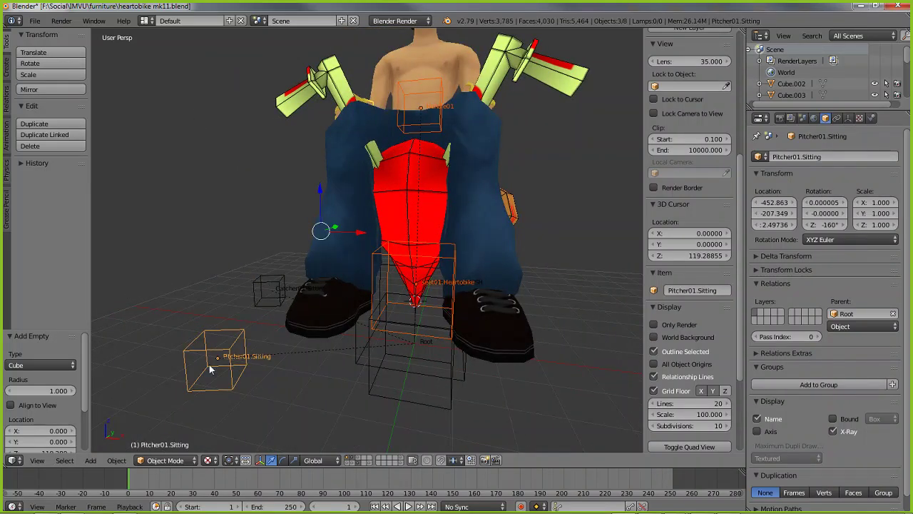
pyautogui.keyDown('shift'); pyautogui.rightClick(209, 354); pyautogui.keyUp('shift')
pyautogui.moveTo(212, 355); pyautogui.dragTo(439, 115, button='middle')
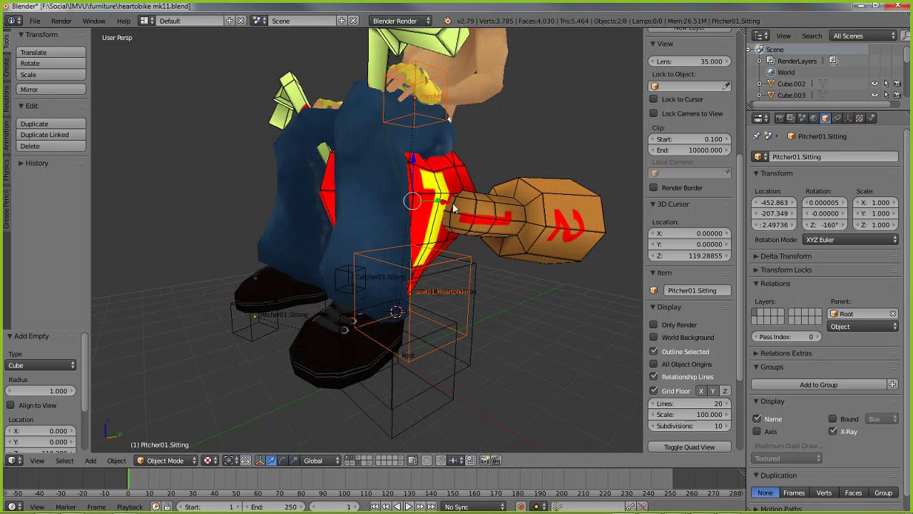
pyautogui.keyDown('shift'); pyautogui.rightClick(546, 224); pyautogui.keyUp('shift')
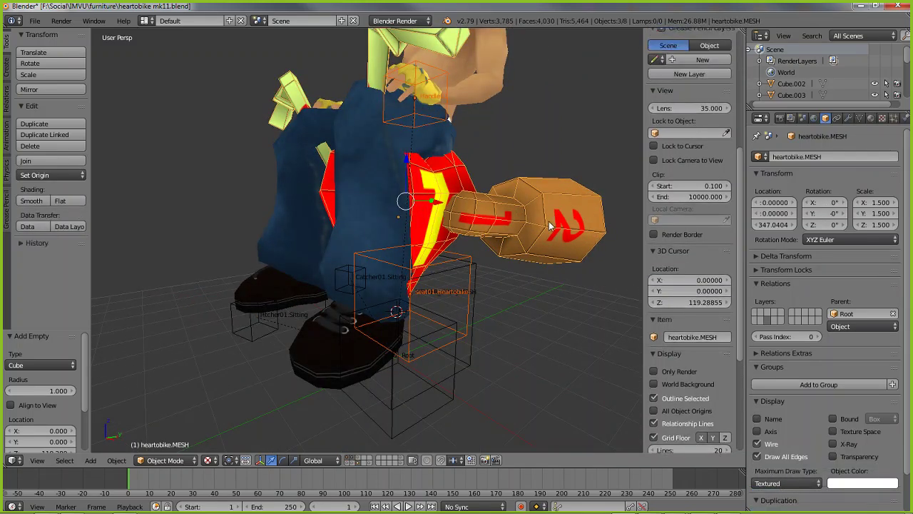
pyautogui.moveTo(551, 225); pyautogui.dragTo(454, 272, button='middle')
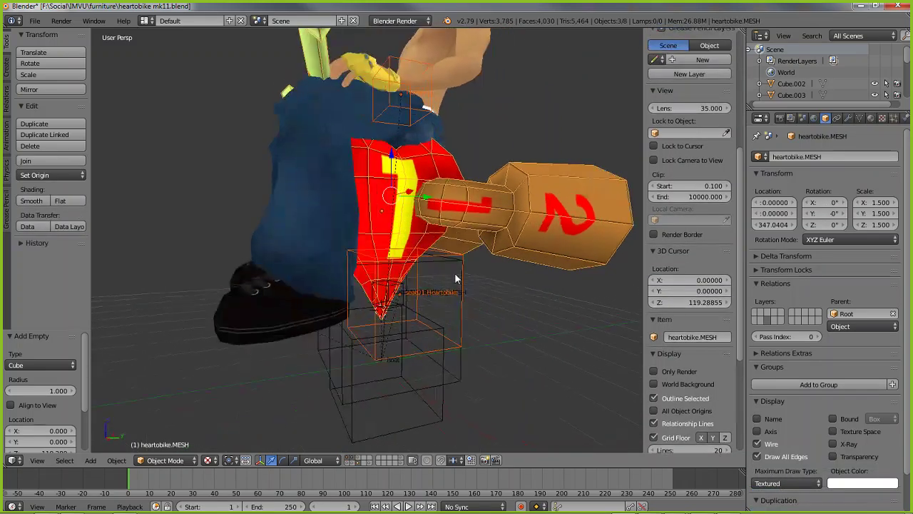
# - Test-move the Root empty to check which nodes and meshes it carries along, and cancel the move
pyautogui.rightClick(460, 363)
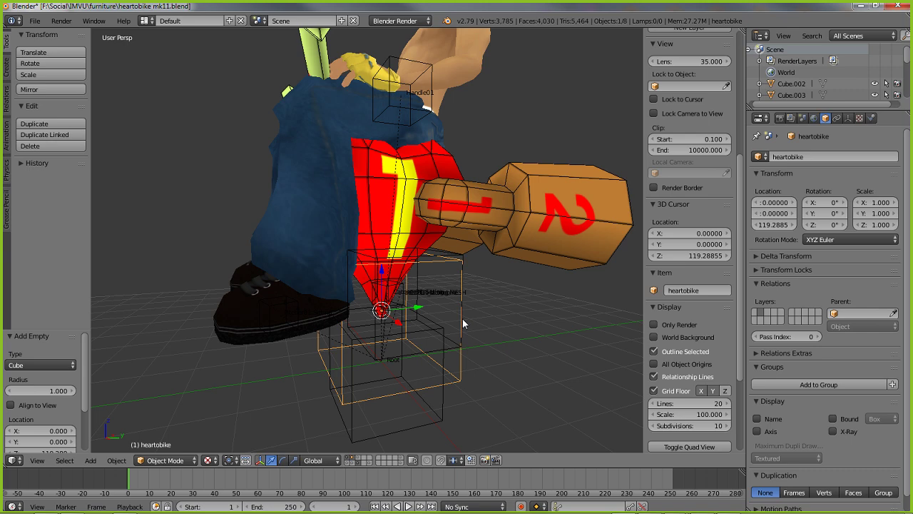
pyautogui.rightClick(417, 430)
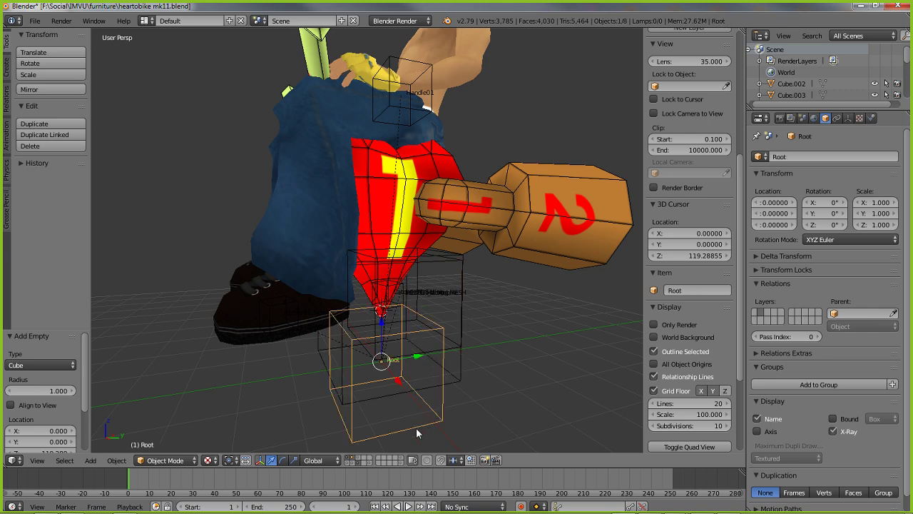
pyautogui.press('g')
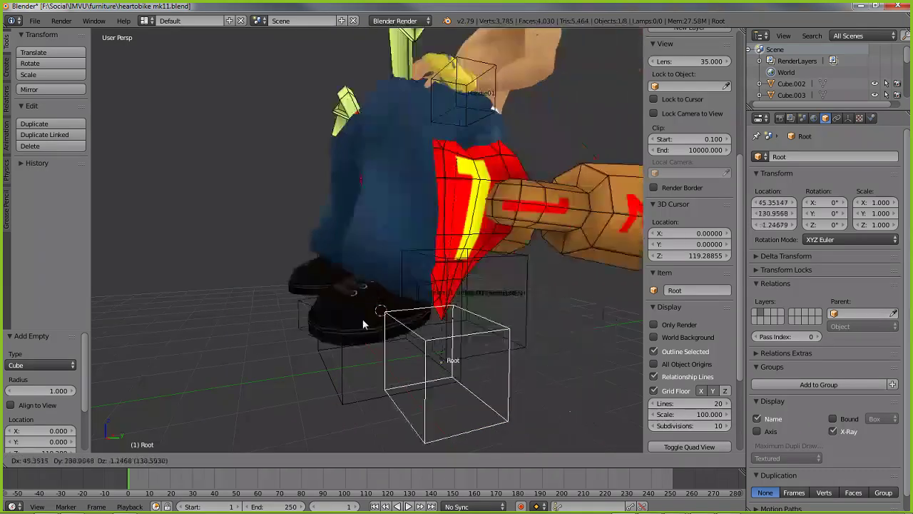
pyautogui.rightClick(301, 323)
pyautogui.scroll(-2, 326, 252)
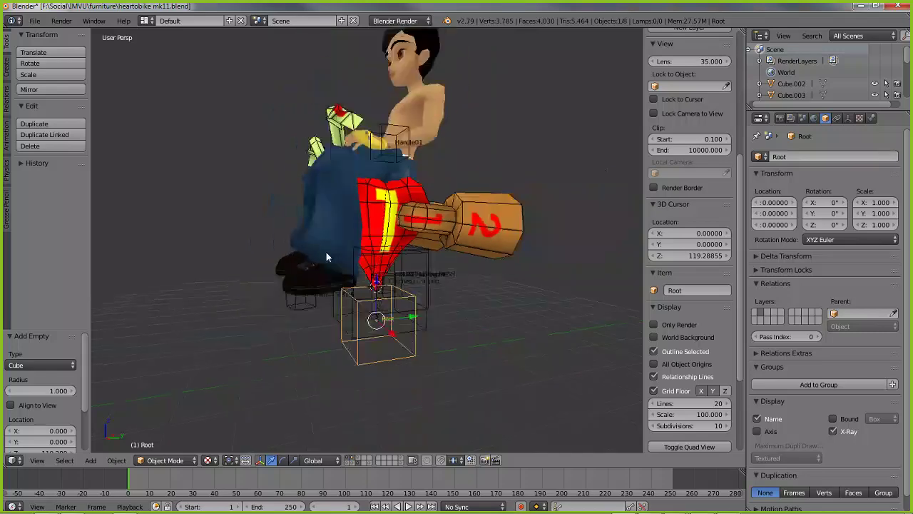
pyautogui.scroll(4, 428, 299)
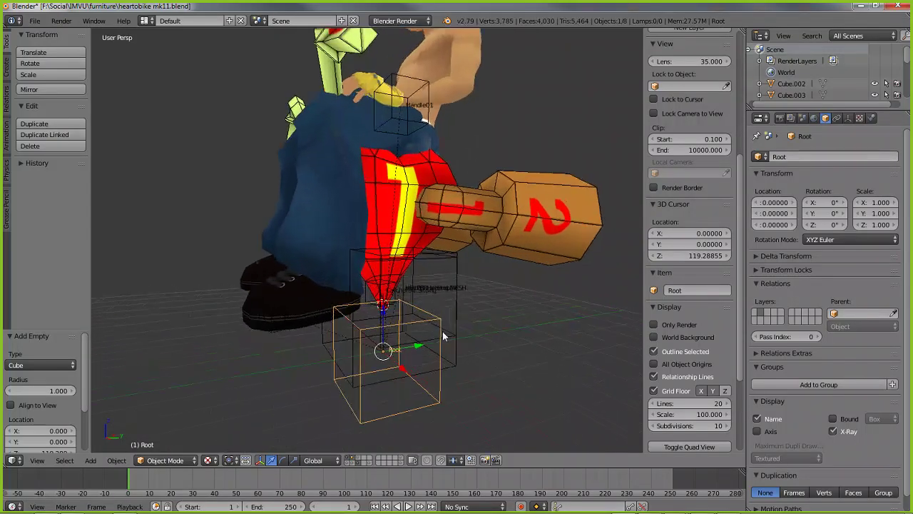
# - Parent the seat01.Heartobike and Handle01 empties to the heartobike empty as Object (Keep Transform)
pyautogui.rightClick(420, 299)
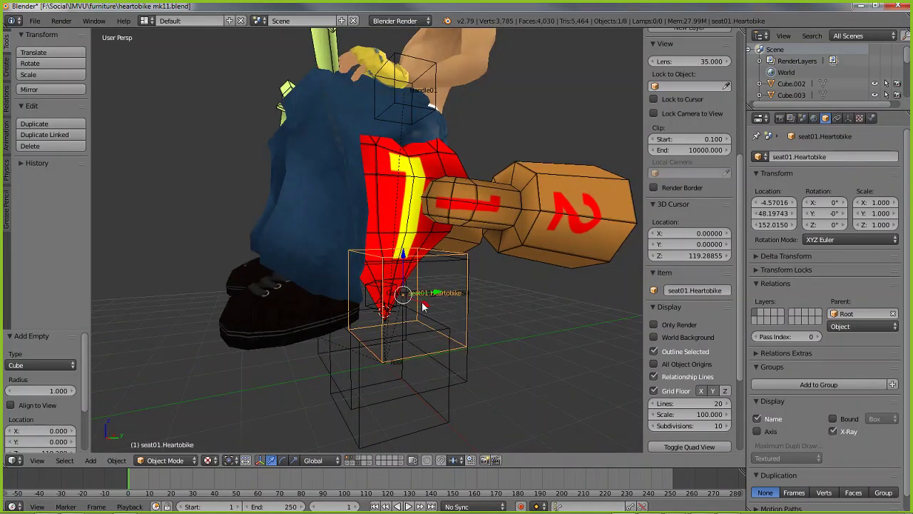
pyautogui.moveTo(431, 190); pyautogui.dragTo(382, 180, button='middle')
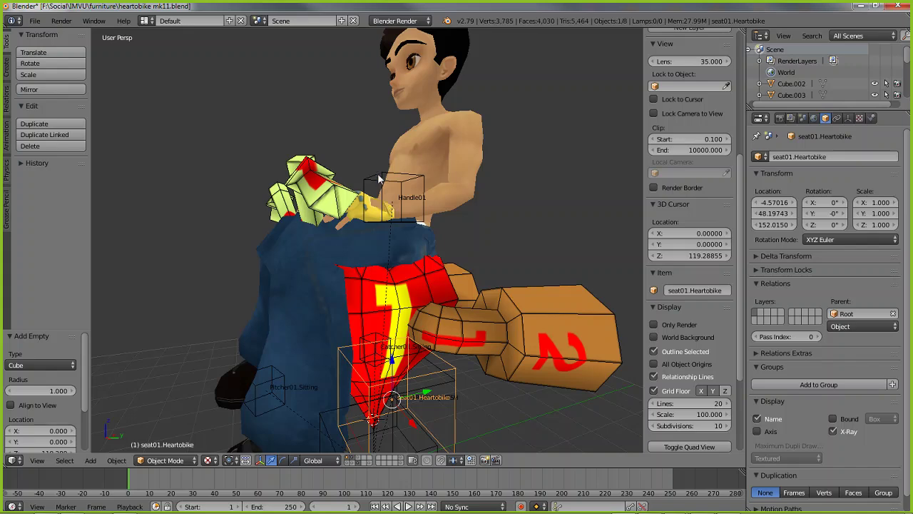
pyautogui.rightClick(378, 178)
pyautogui.keyDown('shift'); pyautogui.moveTo(388, 383); pyautogui.dragTo(370, 258, button='middle'); pyautogui.keyUp('shift')
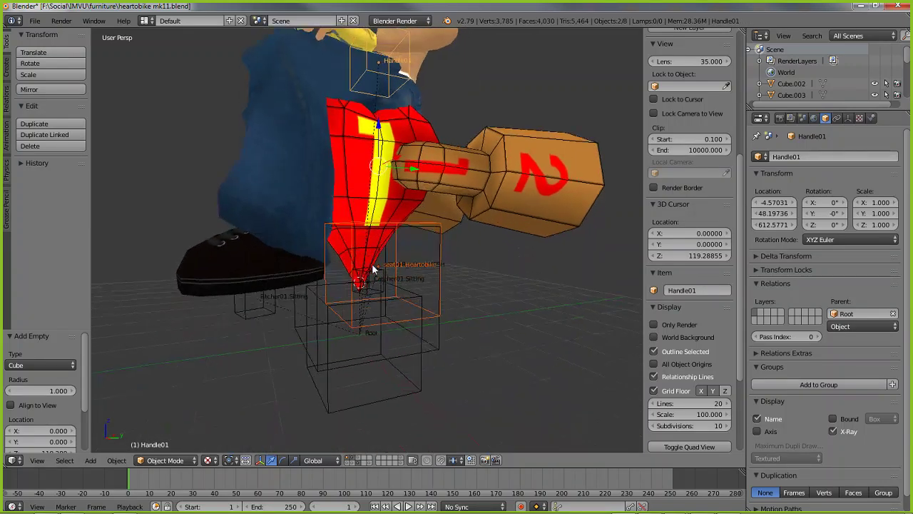
pyautogui.rightClick(435, 349)
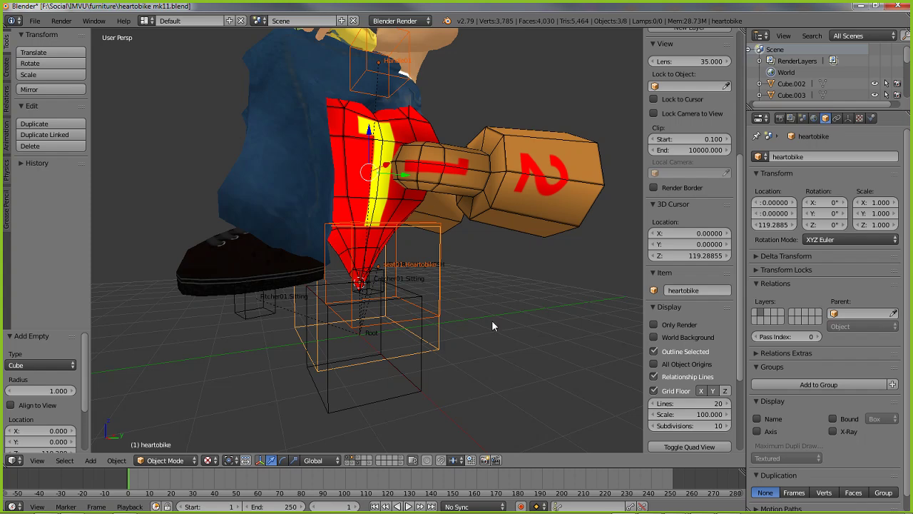
pyautogui.moveTo(492, 326); pyautogui.dragTo(324, 364, button='middle')
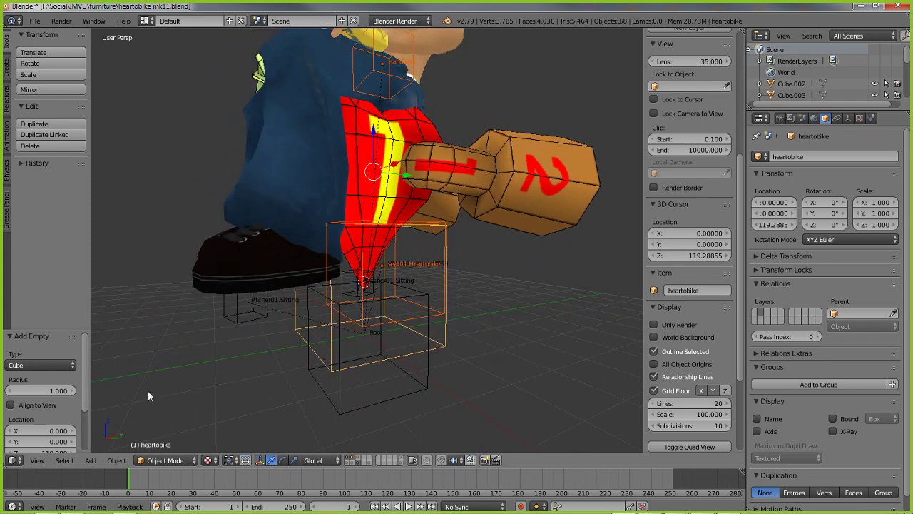
pyautogui.click(115, 462)
pyautogui.moveTo(129, 234)
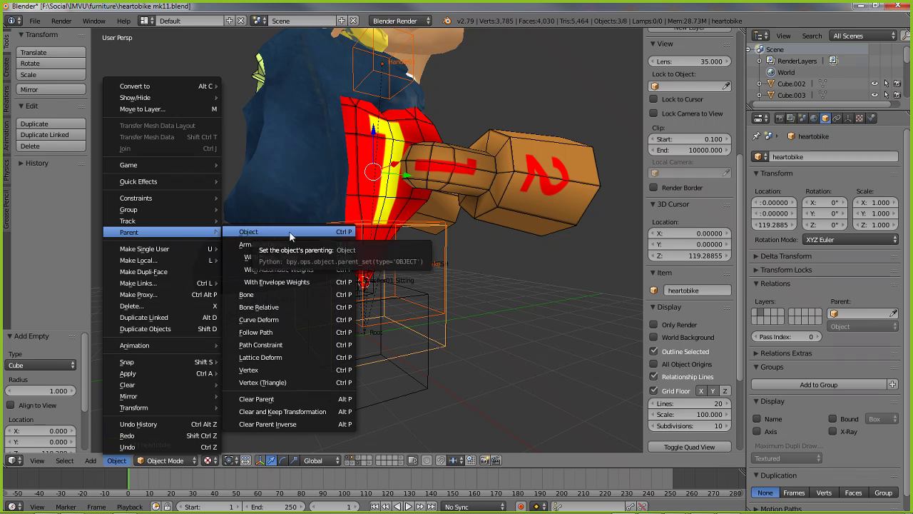
pyautogui.click(263, 235)
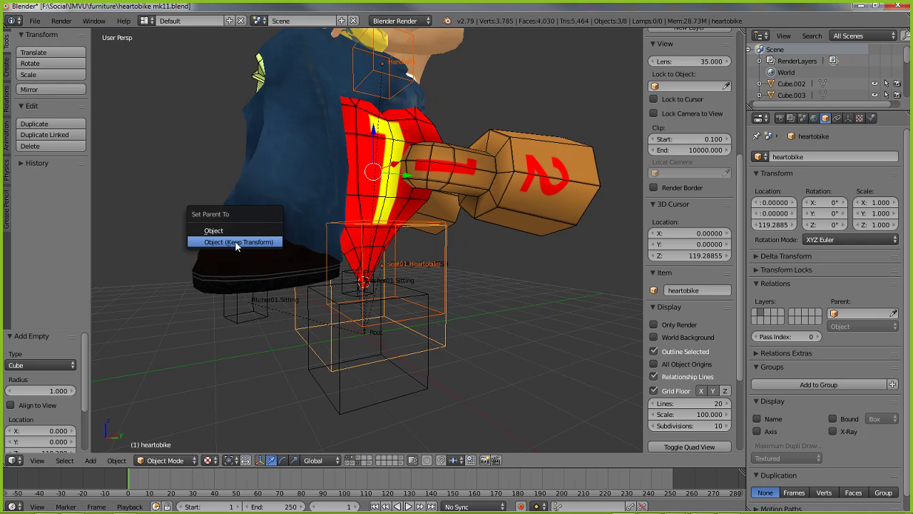
pyautogui.click(234, 241)
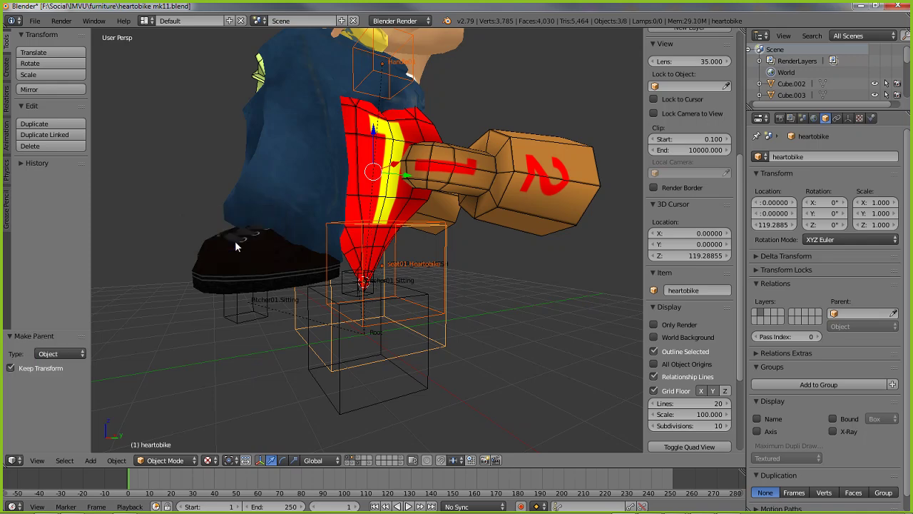
# - Test-move the heartobike empty to check that the seat and handle nodes follow it, and cancel the move
pyautogui.click(443, 343)
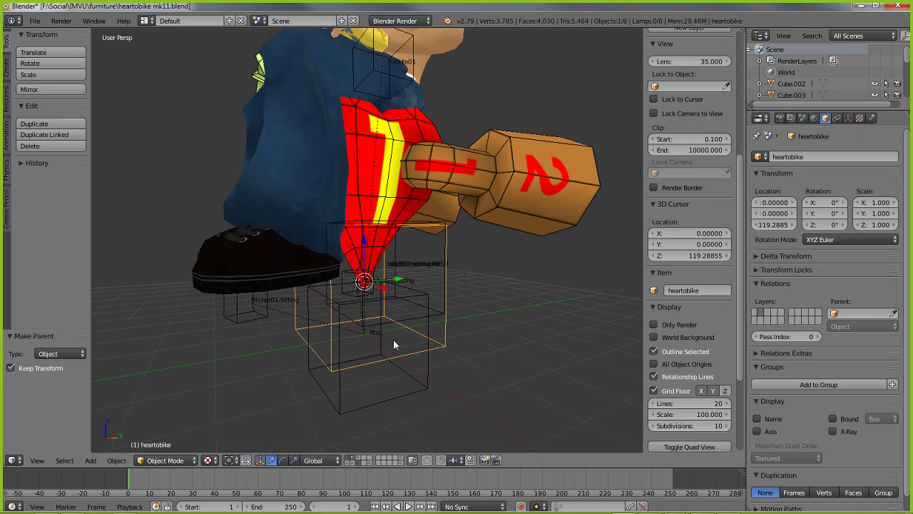
pyautogui.press('g')
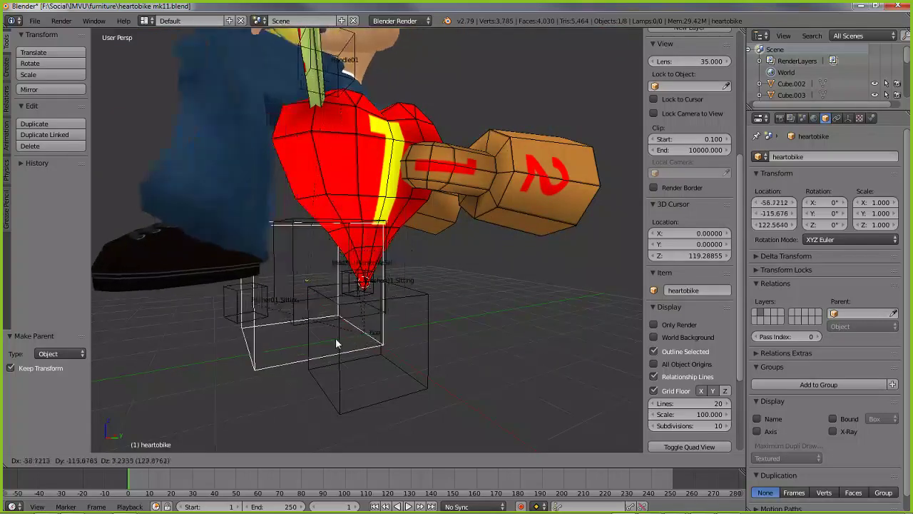
pyautogui.rightClick(335, 338)
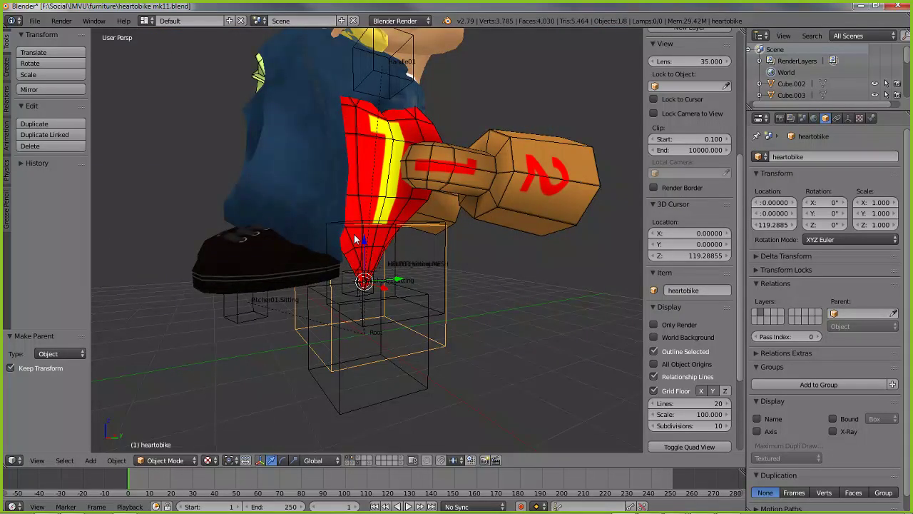
pyautogui.moveTo(354, 239); pyautogui.dragTo(307, 266, button='middle')
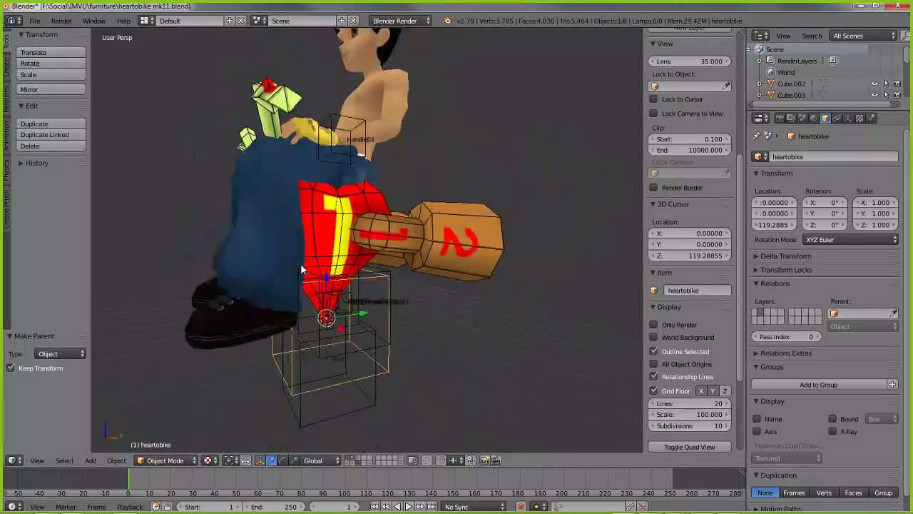
# - Test-move the Root empty to check which nodes follow it after the new parenting, and cancel the move
pyautogui.rightClick(367, 413)
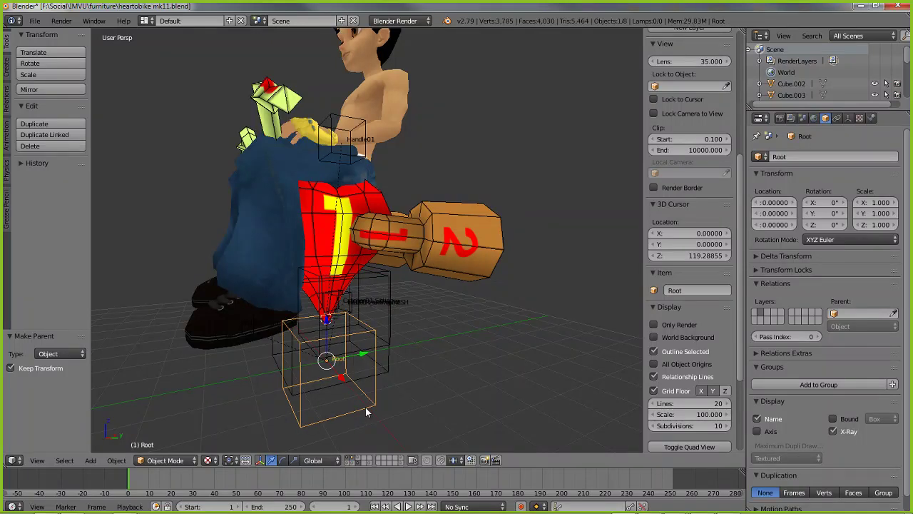
pyautogui.press('g')
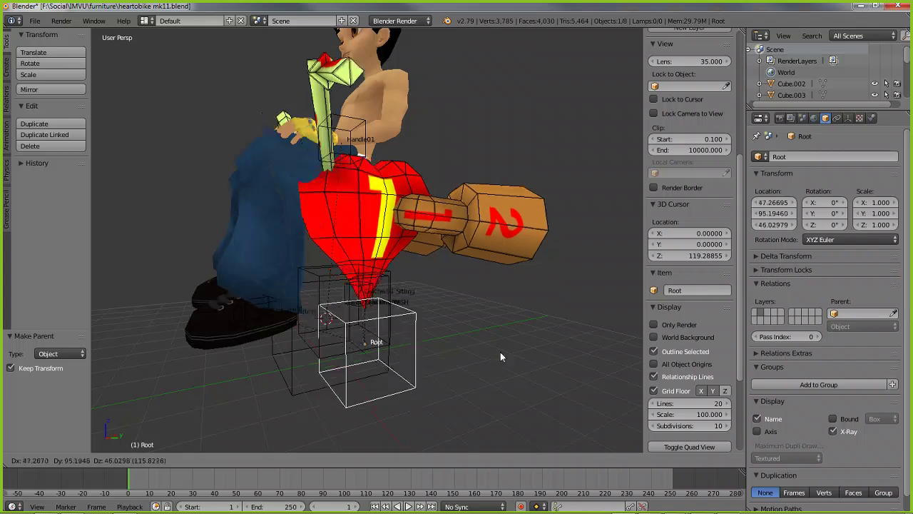
pyautogui.rightClick(472, 348)
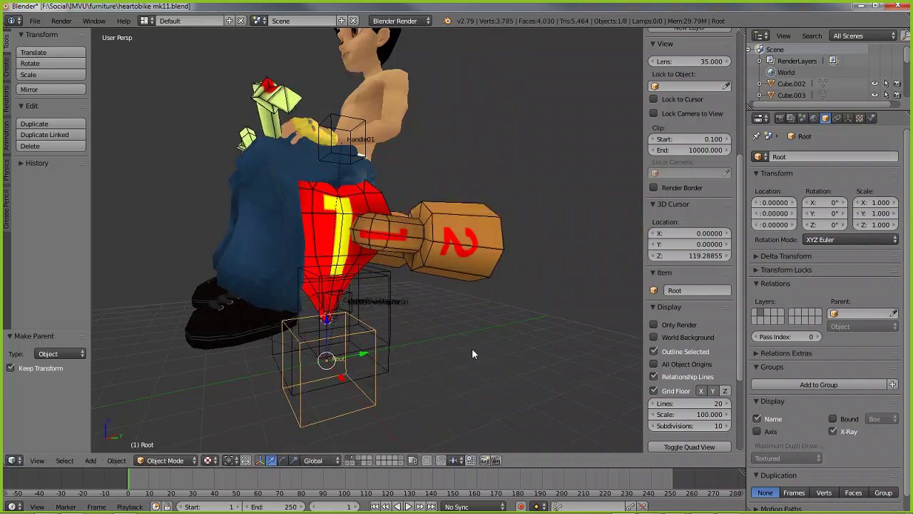
# - Select the heart bike mesh and show its mesh data to examine the vertex groups
pyautogui.rightClick(437, 233)
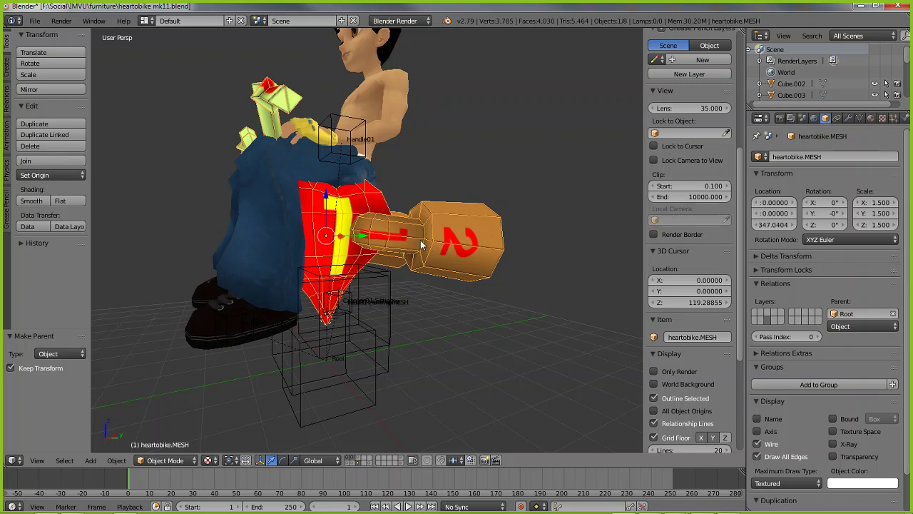
pyautogui.click(860, 118)
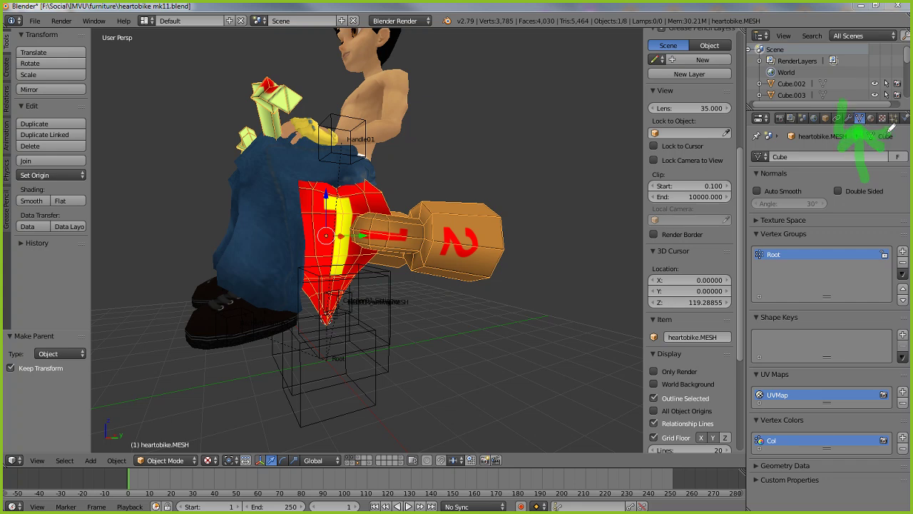
pyautogui.moveTo(756, 230)
pyautogui.mouseDown()
pyautogui.moveTo(755, 251)
pyautogui.moveTo(891, 311)
pyautogui.moveTo(900, 192)
pyautogui.moveTo(737, 228)
pyautogui.mouseUp()
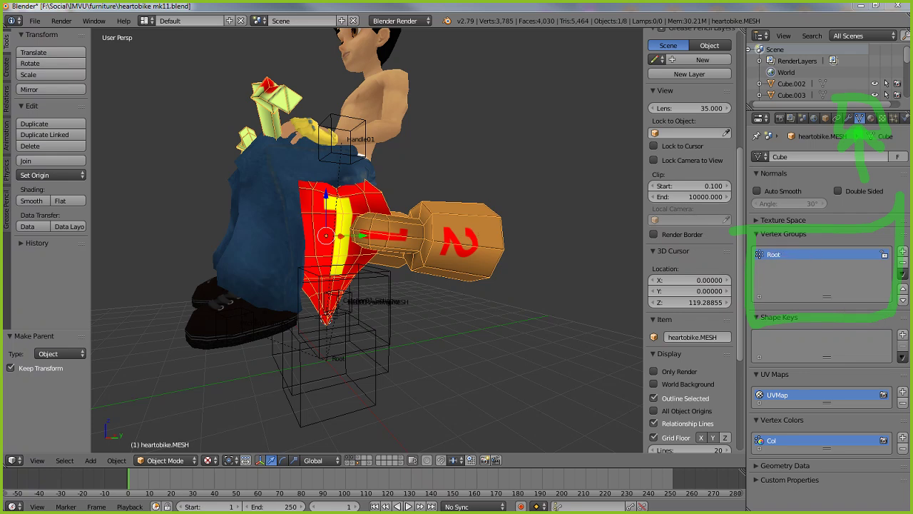
# - Rename the heart bike mesh's Root vertex group to Heartobike and select the heartobike empty to compare its name
pyautogui.press('Escape')
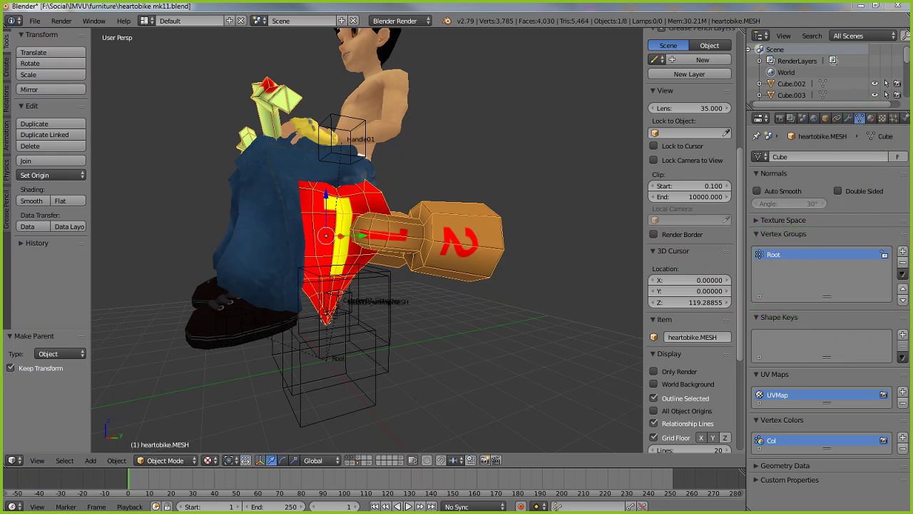
pyautogui.doubleClick(774, 254)
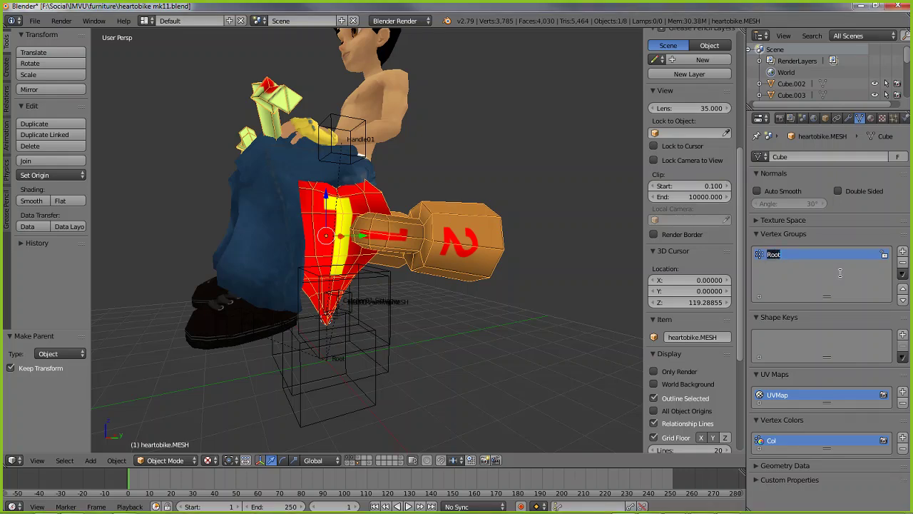
pyautogui.write('Heartobike')
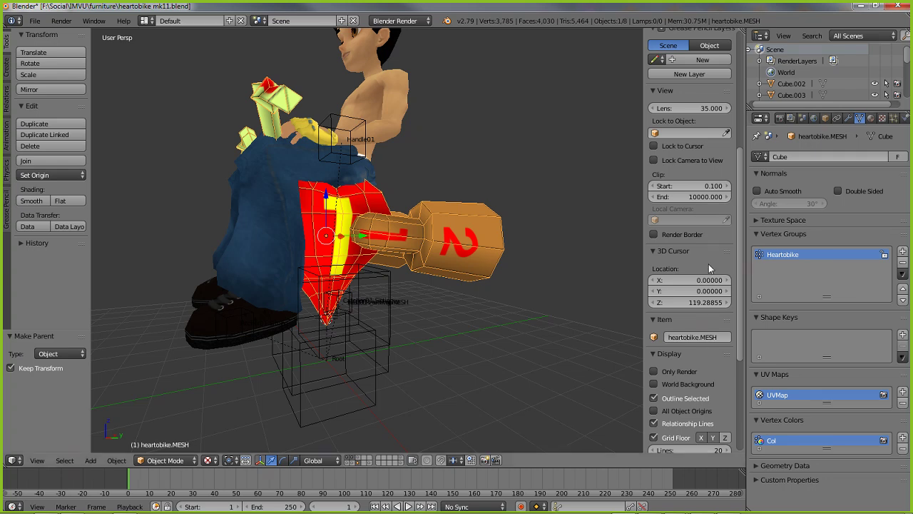
pyautogui.rightClick(383, 371)
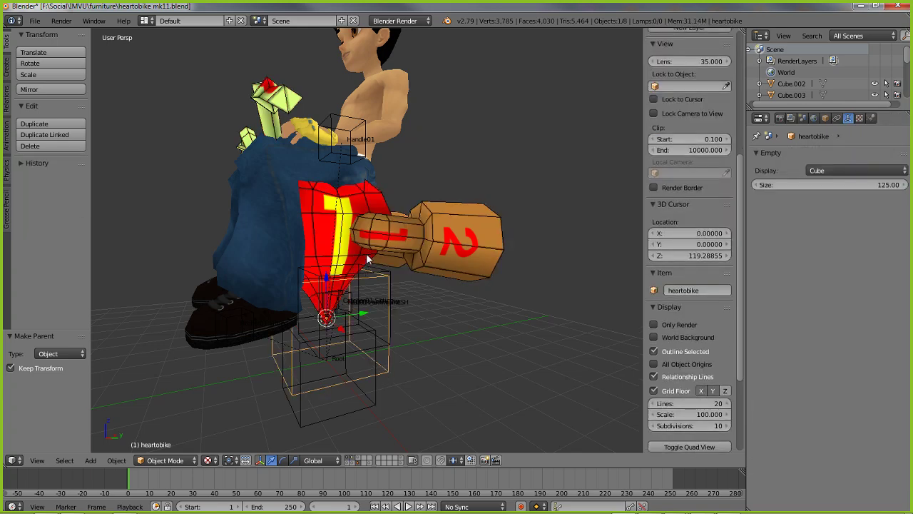
# - Assign all vertices of the heart bike mesh to the Heartobike vertex group and check the assignment by selecting and deselecting the group
pyautogui.rightClick(471, 243)
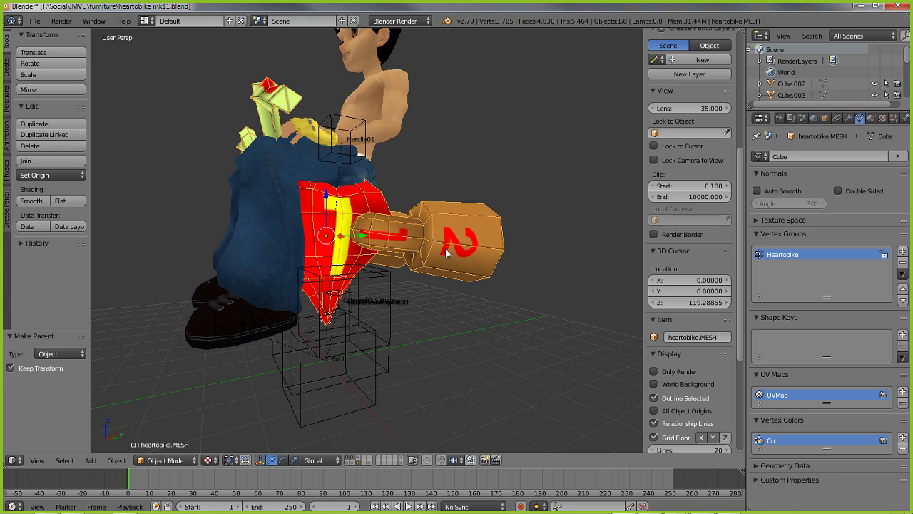
pyautogui.press('Tab')
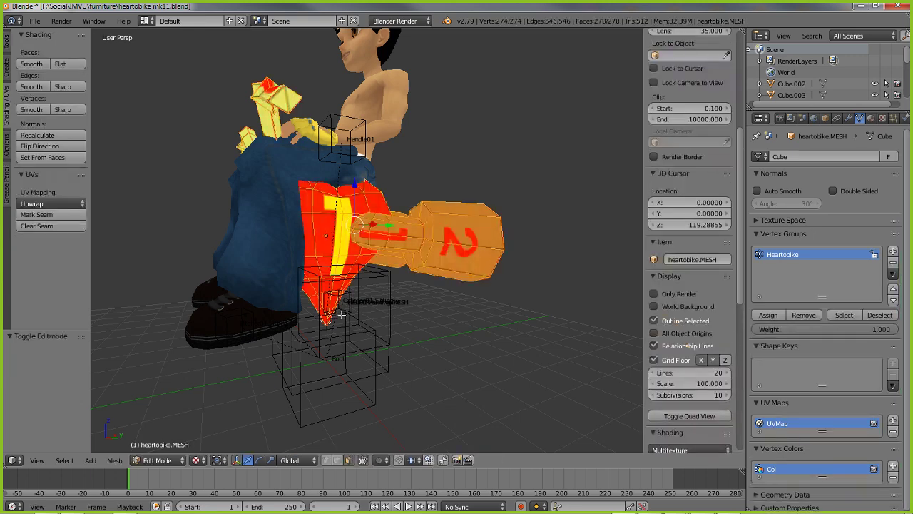
pyautogui.click(159, 460)
pyautogui.click(160, 435)
pyautogui.press('Tab')
pyautogui.press('Tab')
pyautogui.press('a')
pyautogui.press('a')
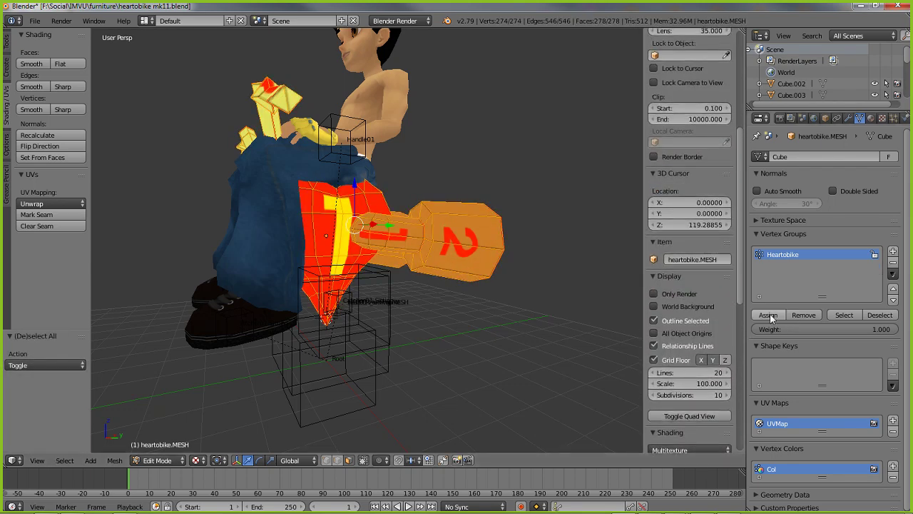
pyautogui.click(873, 316)
pyautogui.click(847, 314)
pyautogui.click(869, 315)
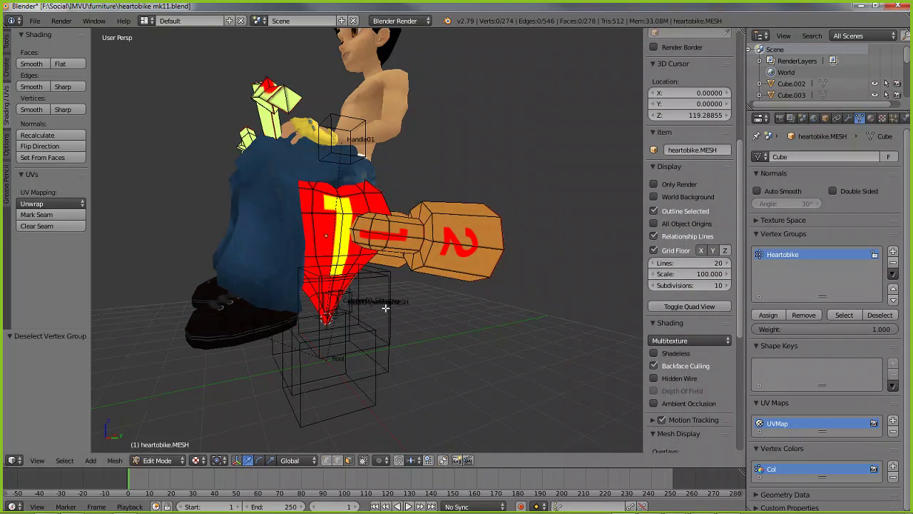
pyautogui.press('Tab')
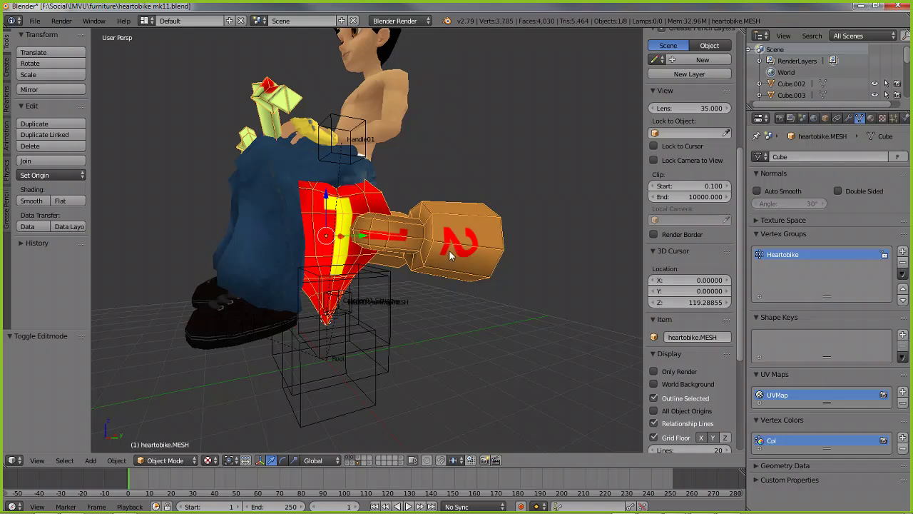
# - Parent the heart bike mesh to the heartobike empty as Object (Keep Transform)
pyautogui.keyDown('shift'); pyautogui.rightClick(385, 373); pyautogui.keyUp('shift')
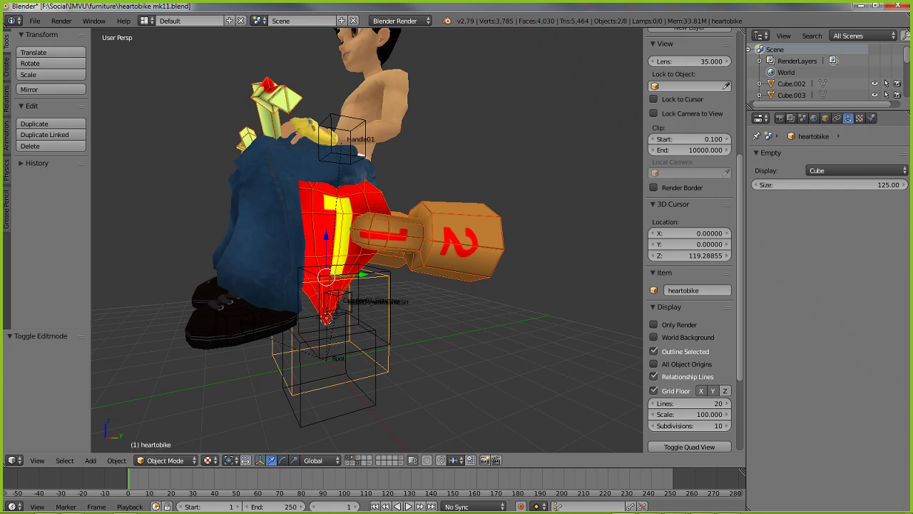
pyautogui.click(117, 461)
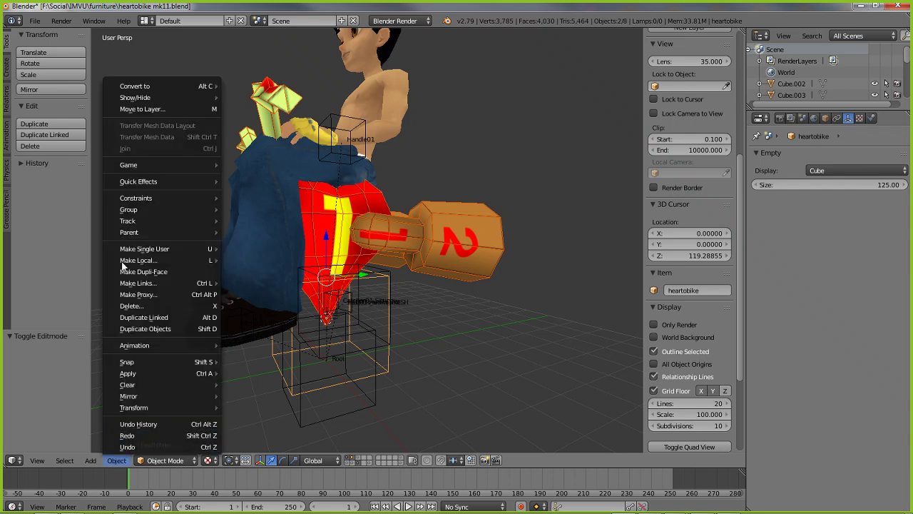
pyautogui.moveTo(138, 232)
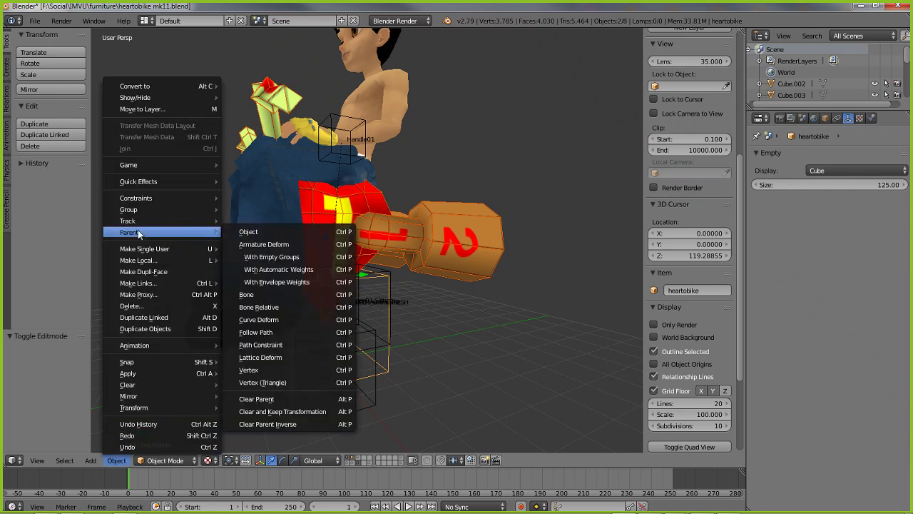
pyautogui.click(274, 231)
pyautogui.click(218, 231)
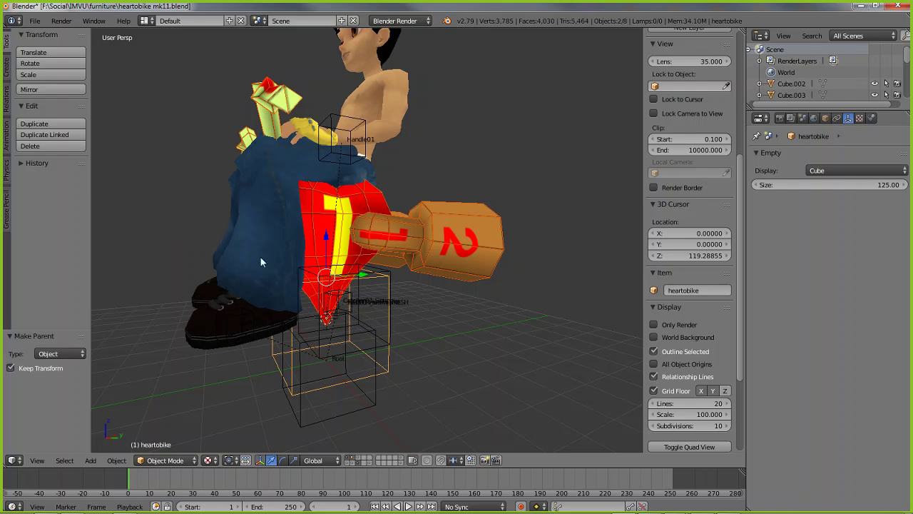
# - Test-move the heartobike empty to check that the bike mesh follows it together with the seat and handle, and cancel the move
pyautogui.rightClick(384, 378)
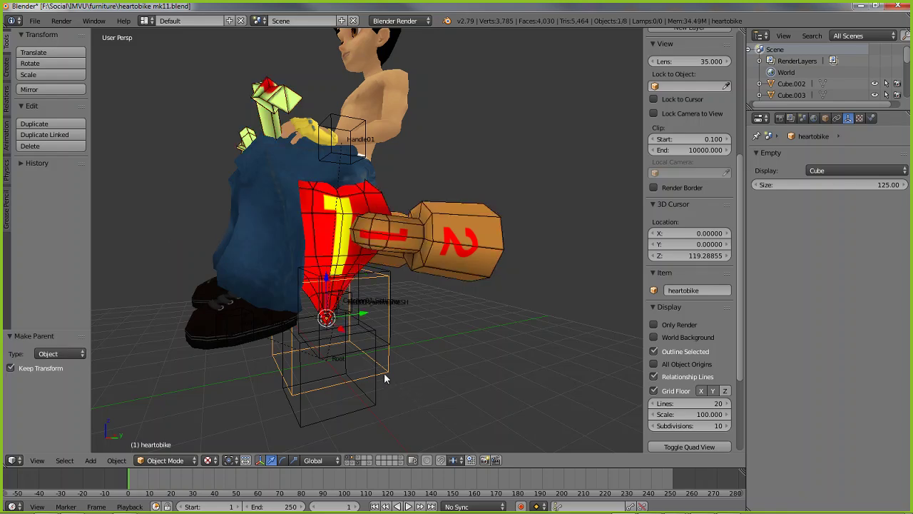
pyautogui.press('g')
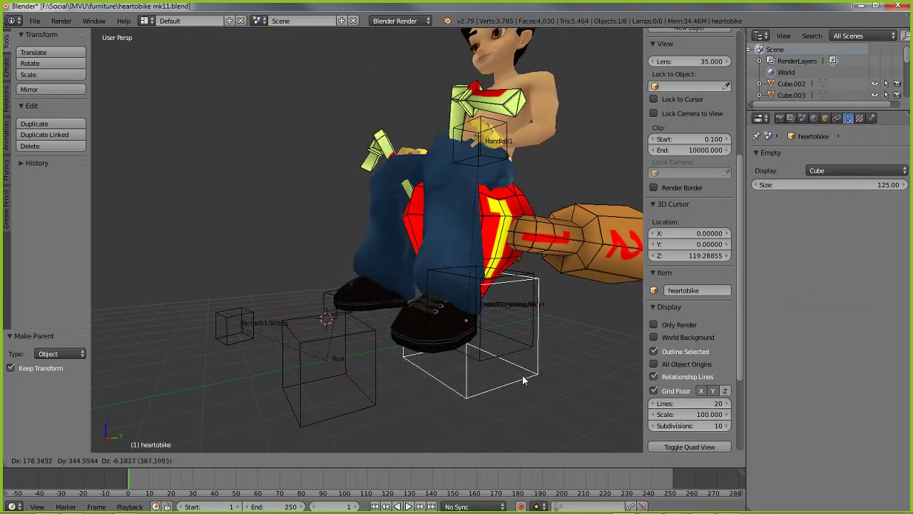
pyautogui.rightClick(497, 374)
# - Test-move the Root empty to check whether the bike follows it, and return it to its place
pyautogui.moveTo(412, 362); pyautogui.dragTo(333, 347, button='middle')
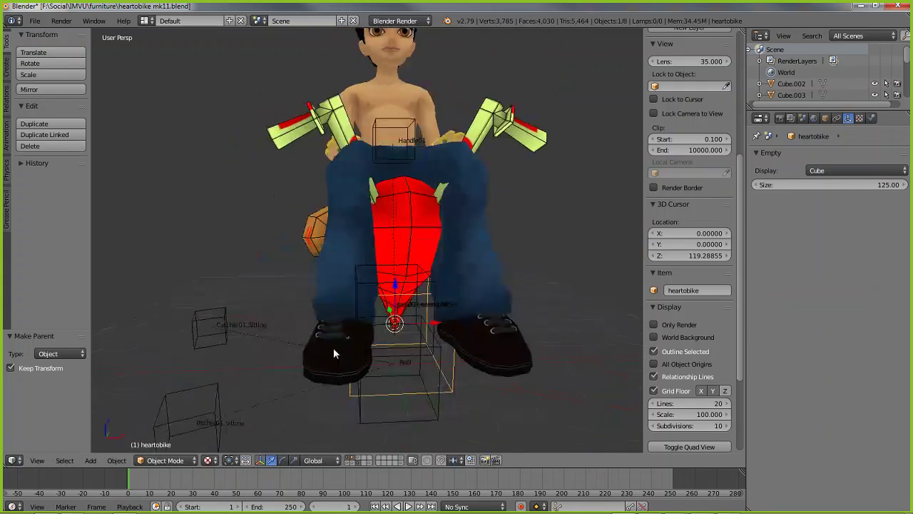
pyautogui.rightClick(412, 419)
pyautogui.scroll(-2, 411, 420)
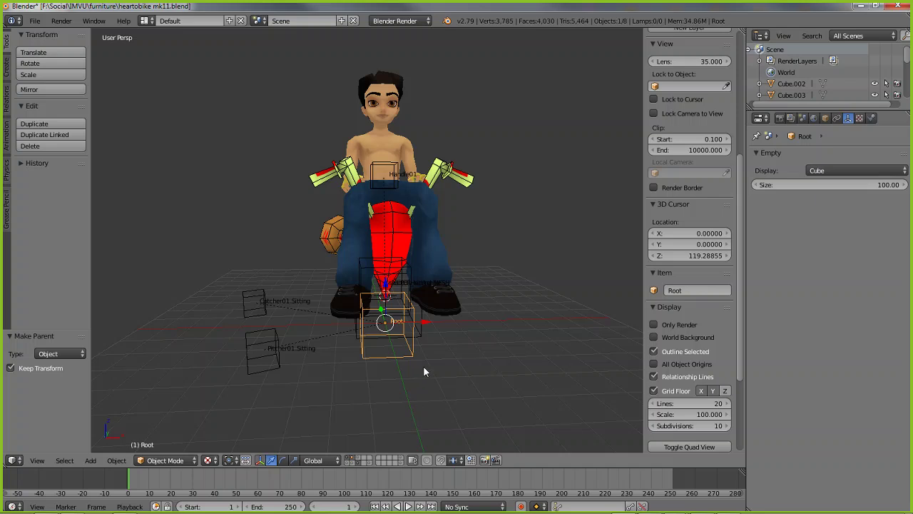
pyautogui.press('g')
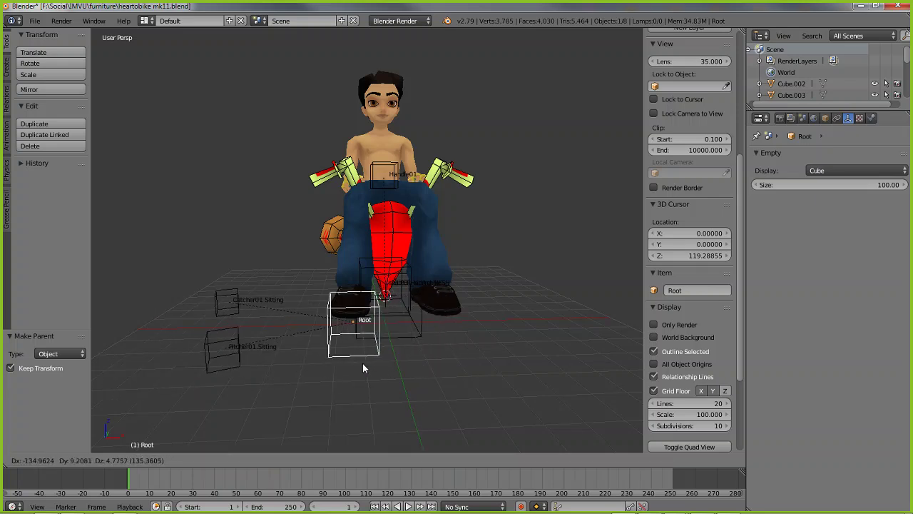
pyautogui.click(423, 362)
# - Parent the heartobike empty to the Root empty as Object (Keep Transform)
pyautogui.moveTo(495, 326); pyautogui.dragTo(397, 326, button='middle')
pyautogui.scroll(4, 396, 329)
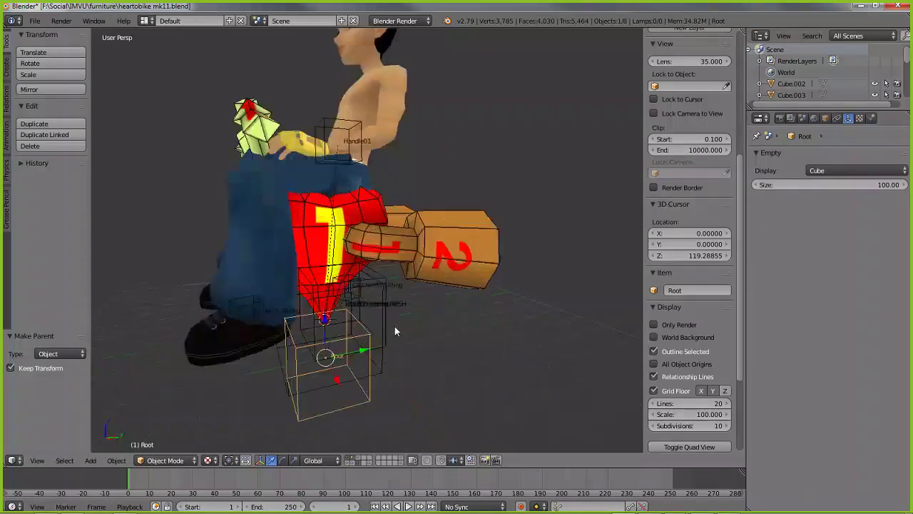
pyautogui.rightClick(383, 321)
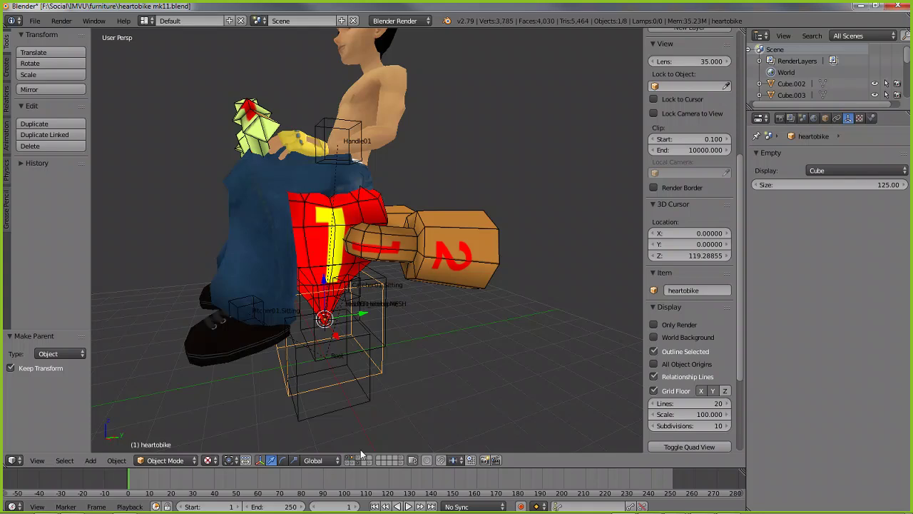
pyautogui.rightClick(352, 406)
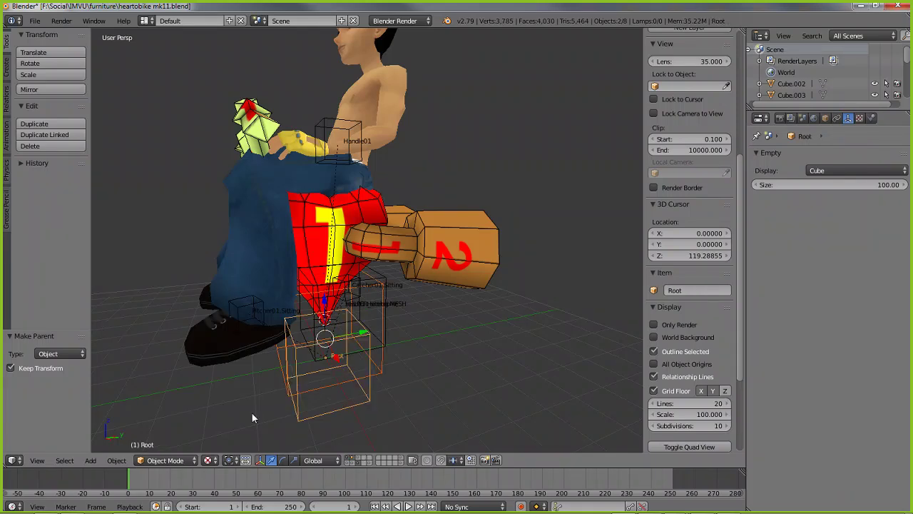
pyautogui.click(114, 460)
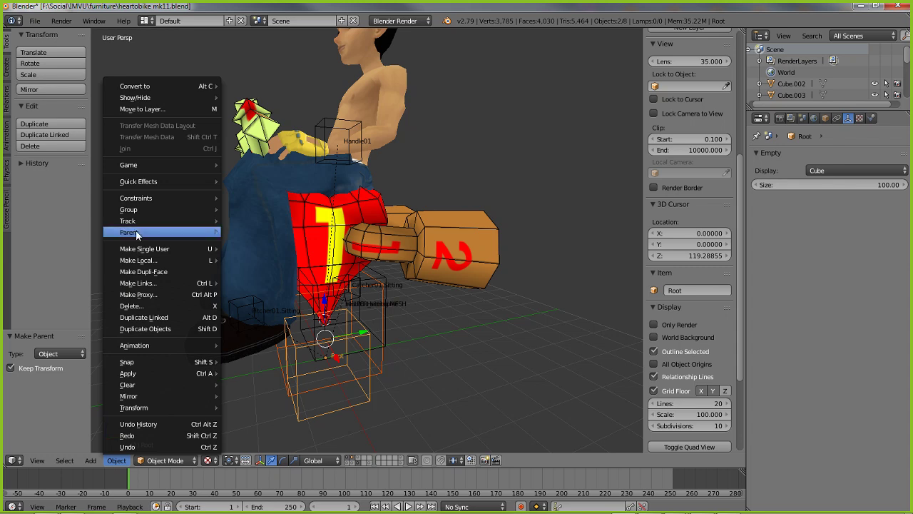
pyautogui.moveTo(136, 230)
pyautogui.click(255, 229)
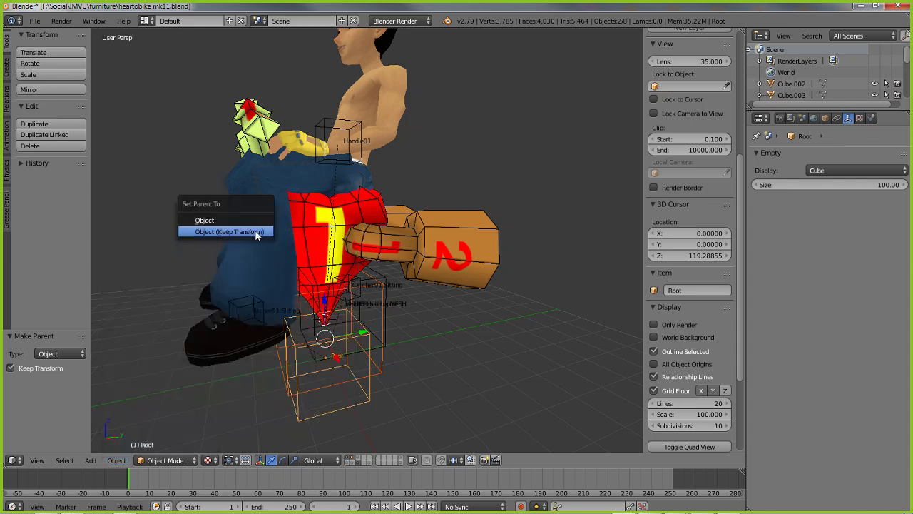
pyautogui.click(216, 230)
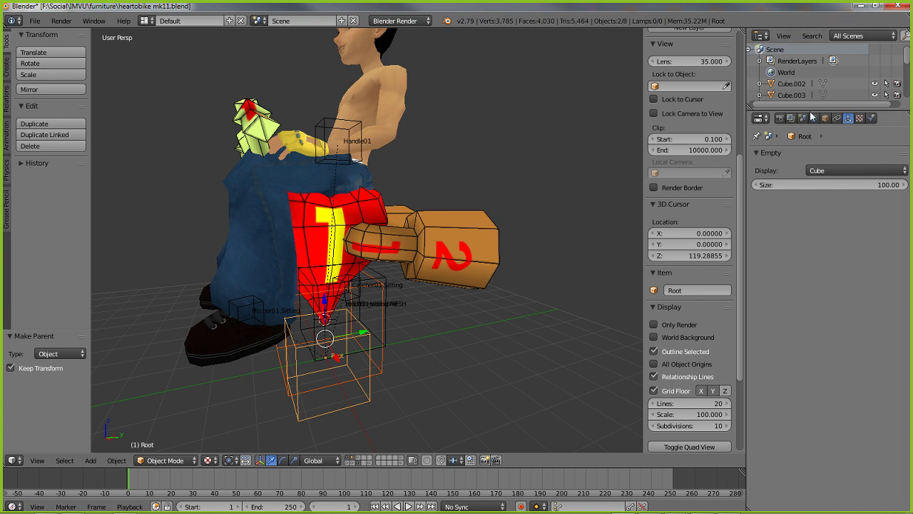
# - Enlarge the Outliner and expand Root, blockFLOOR.MESH and heartobike to examine the node hierarchy
pyautogui.moveTo(811, 113); pyautogui.dragTo(813, 303)
pyautogui.click(764, 163)
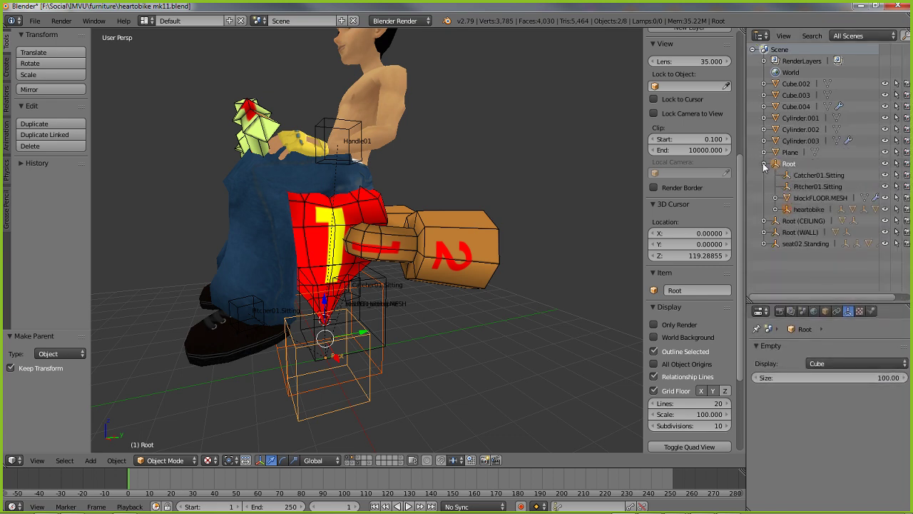
pyautogui.click(775, 197)
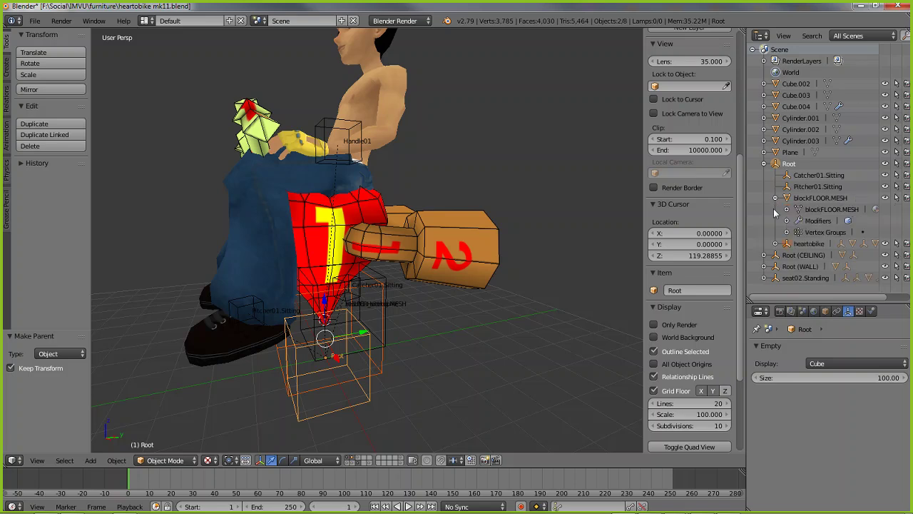
pyautogui.click(776, 244)
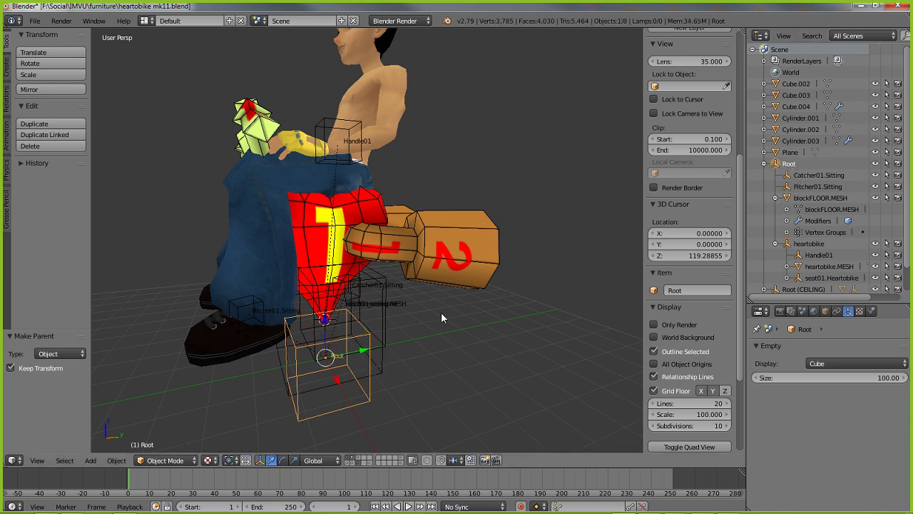
# - Test-move the heartobike empty to check that its child nodes and mesh follow it independently of Root, and cancel the move
pyautogui.rightClick(382, 371)
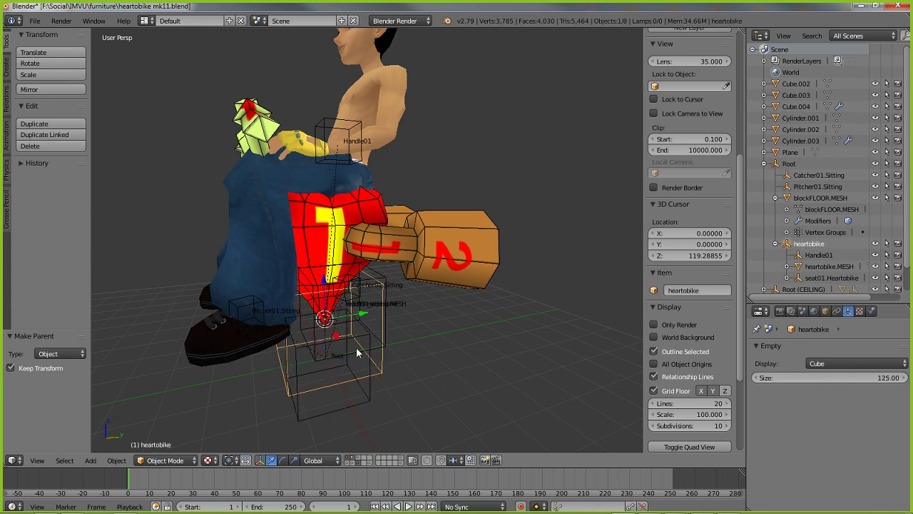
pyautogui.press('g')
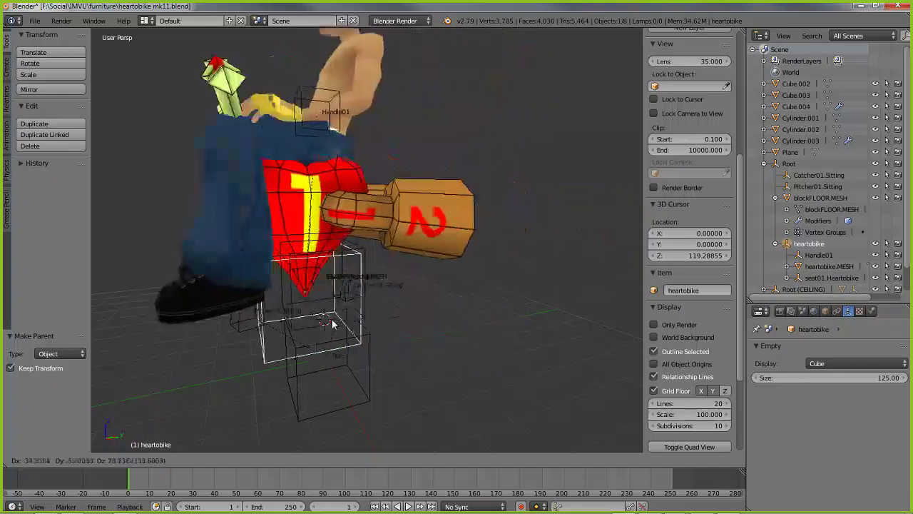
pyautogui.rightClick(452, 310)
# - Select the Pitcher01.Sitting and Catcher01.Sitting nodes for inspection, and test-move the Root empty to check that everything follows it, cancelling the move
pyautogui.moveTo(249, 310); pyautogui.dragTo(330, 324, button='middle')
pyautogui.rightClick(289, 389)
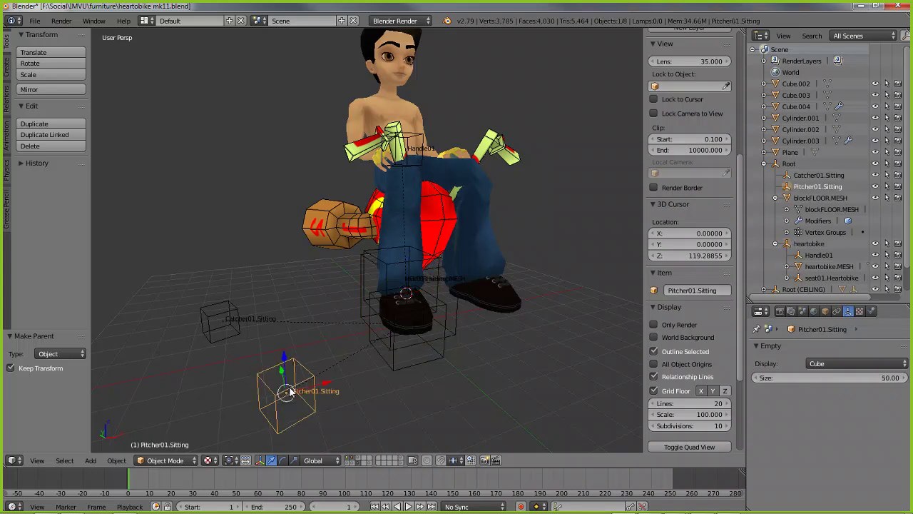
pyautogui.keyDown('shift'); pyautogui.rightClick(221, 327); pyautogui.keyUp('shift')
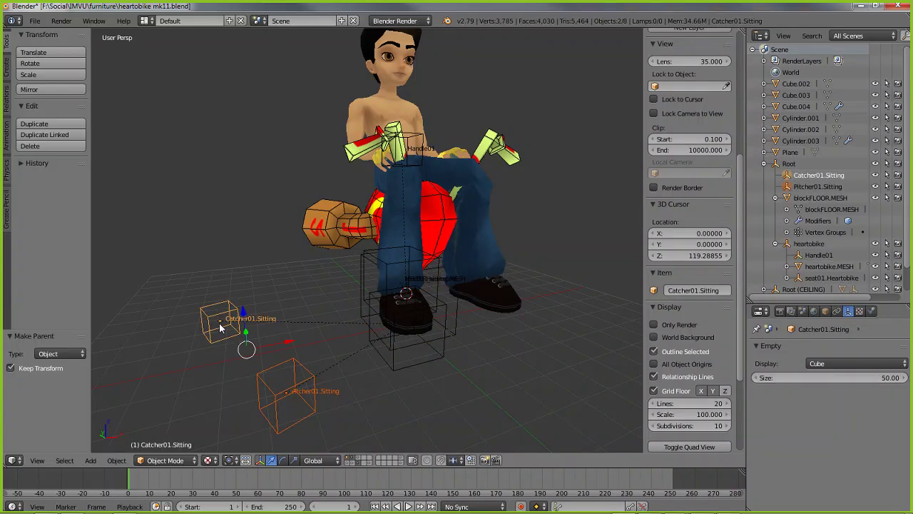
pyautogui.rightClick(404, 365)
pyautogui.press('g')
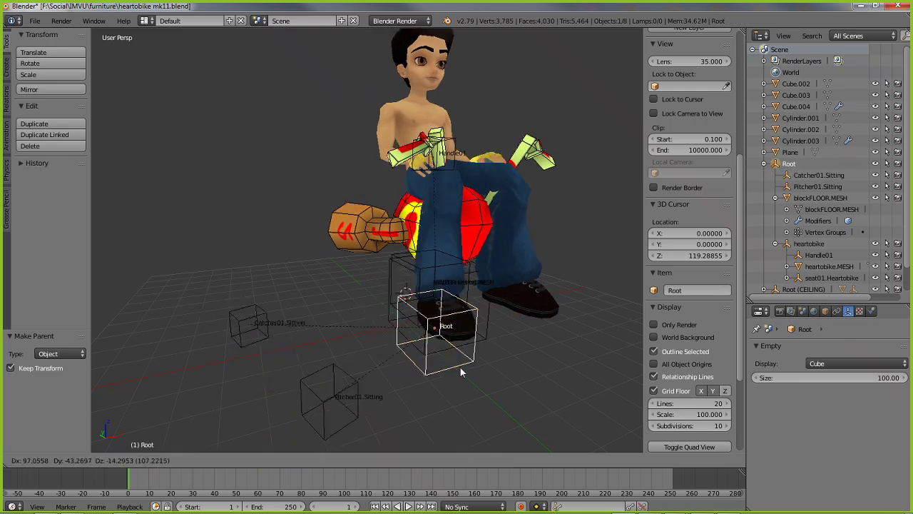
pyautogui.rightClick(439, 378)
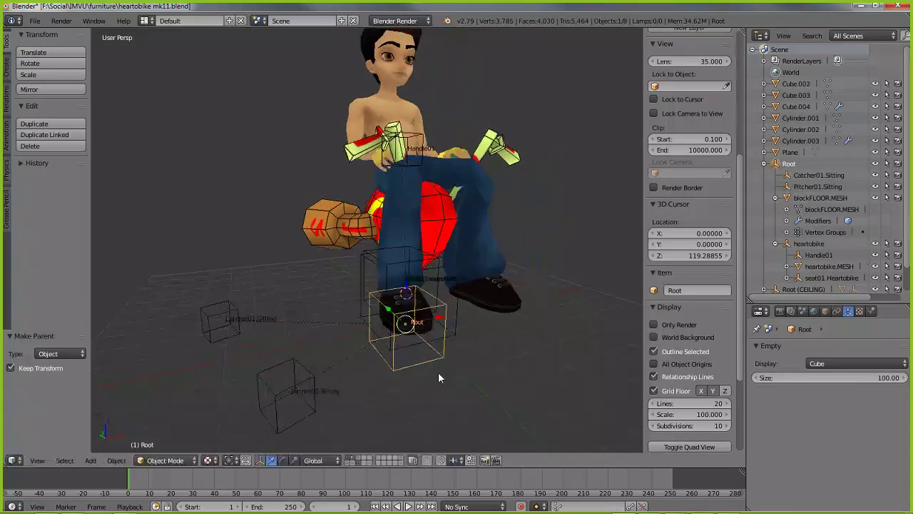
# - Test-move the heartobike empty to check that the bike and its child nodes follow it, cancelling the move
pyautogui.rightClick(371, 288)
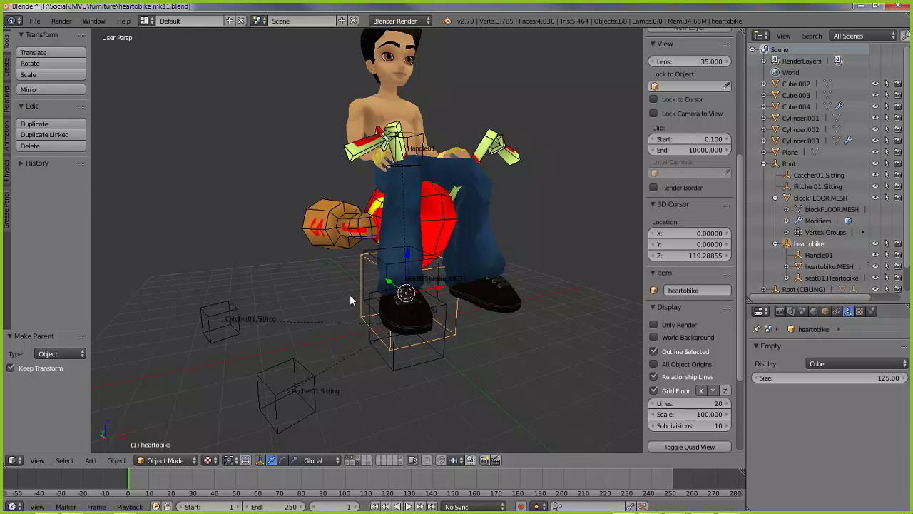
pyautogui.press('g')
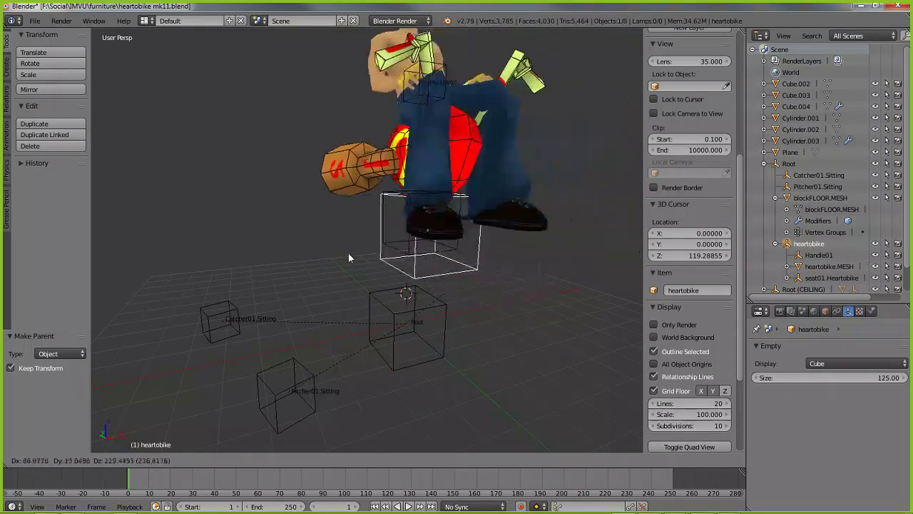
pyautogui.rightClick(389, 261)
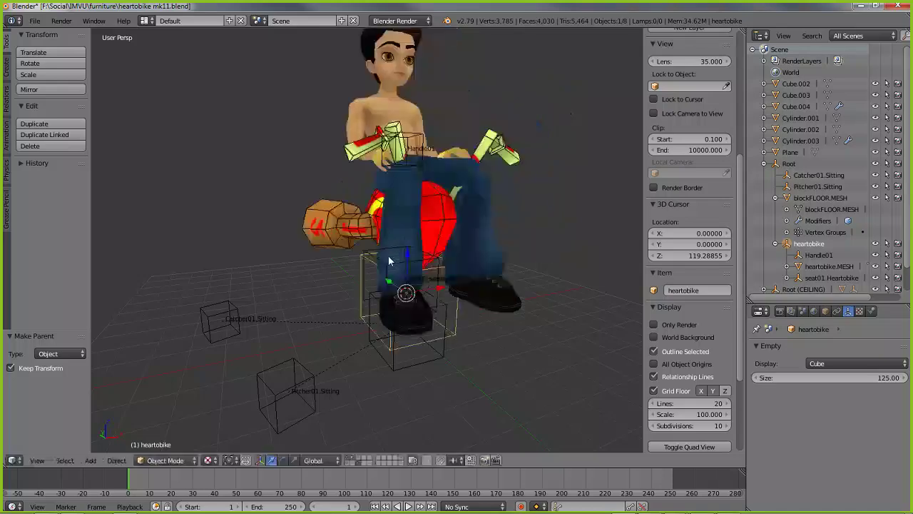
pyautogui.moveTo(388, 262); pyautogui.dragTo(307, 278, button='middle')
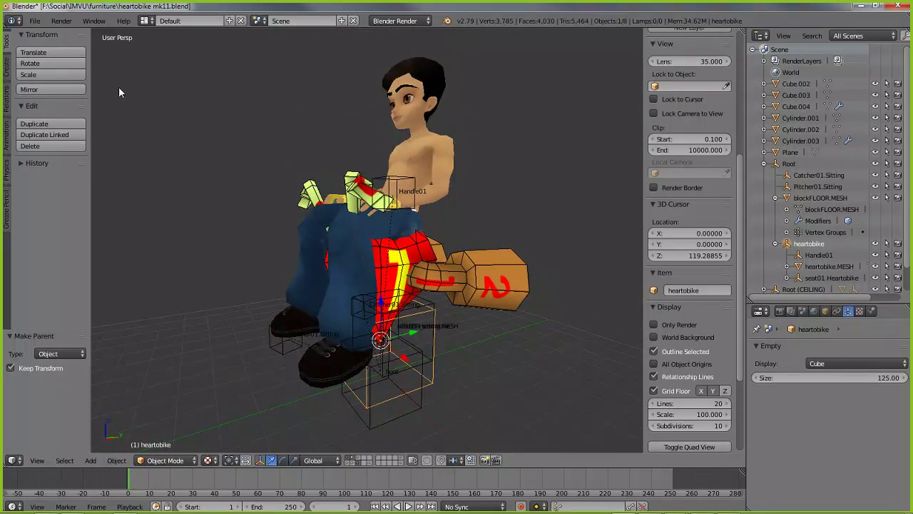
# - Save the scene as a new file named heartobike mk12.blend in the furniture folder
pyautogui.click(35, 22)
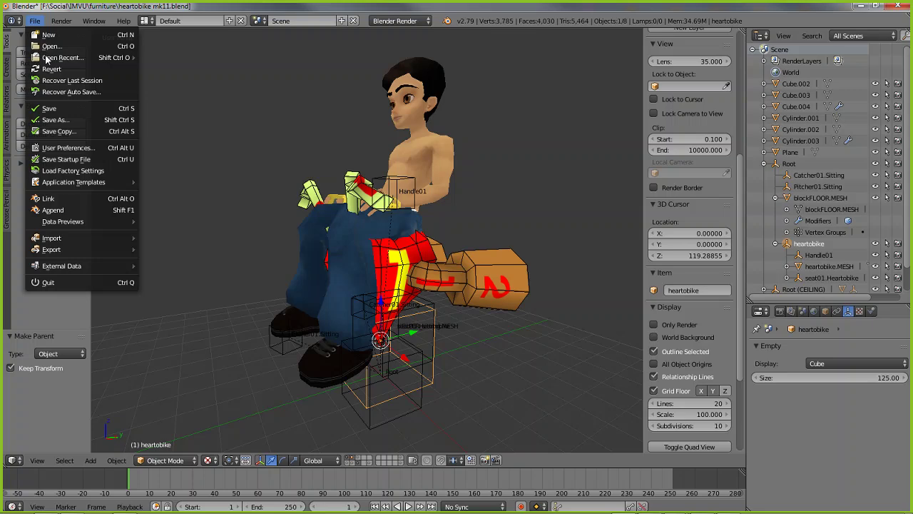
pyautogui.click(54, 121)
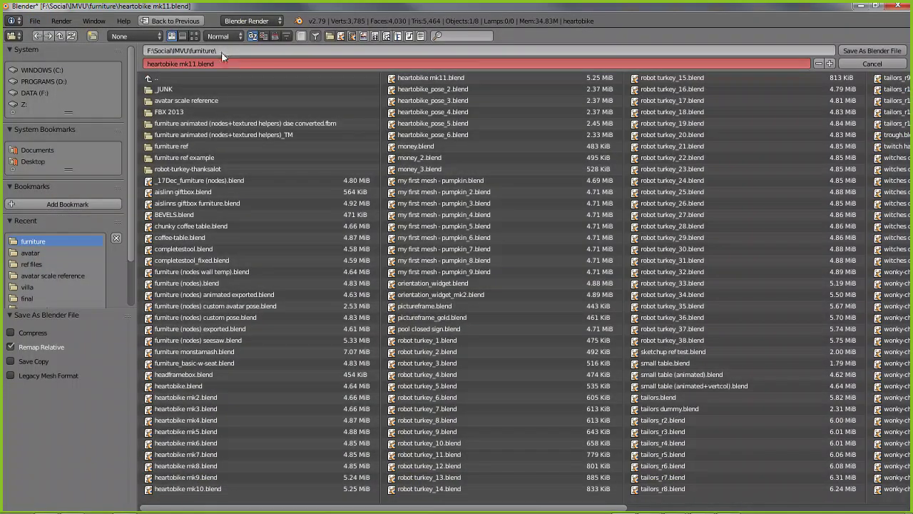
pyautogui.click(214, 64)
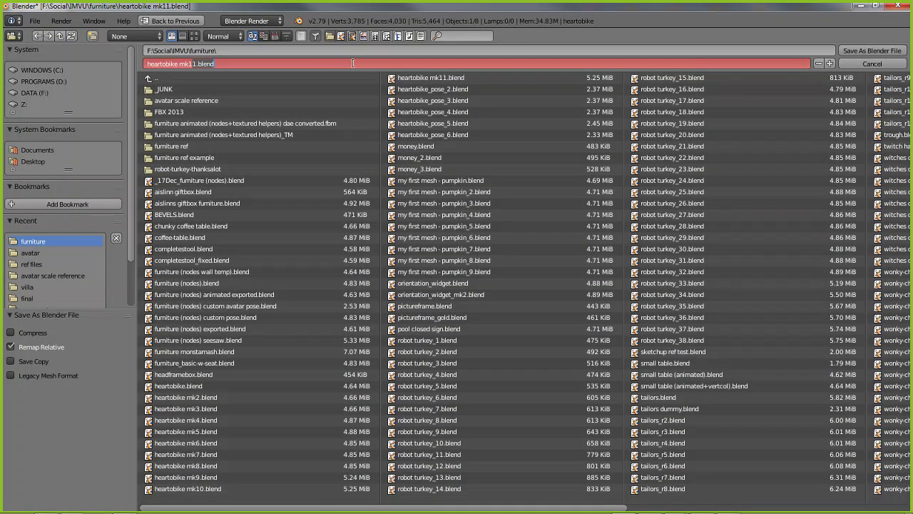
pyautogui.press('End')
pyautogui.press('BackSpace')
pyautogui.press('BackSpace')
pyautogui.press('BackSpace')
pyautogui.press('BackSpace')
pyautogui.press('BackSpace')
pyautogui.press('BackSpace')
pyautogui.press('BackSpace')
pyautogui.write('2')
pyautogui.press('Return')
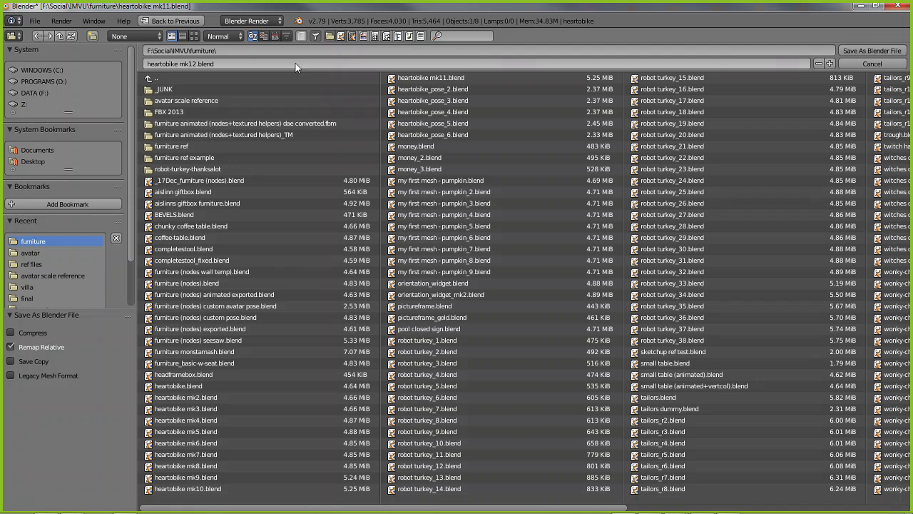
pyautogui.click(875, 50)
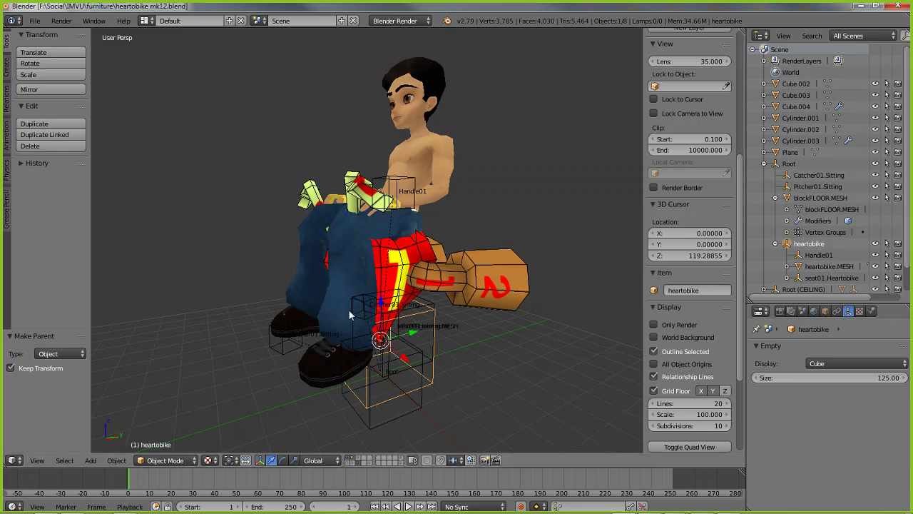
# - View the bike from both sides and test-move the heartobike empty above Root again, restoring its position
pyautogui.moveTo(348, 309); pyautogui.dragTo(480, 302, button='middle')
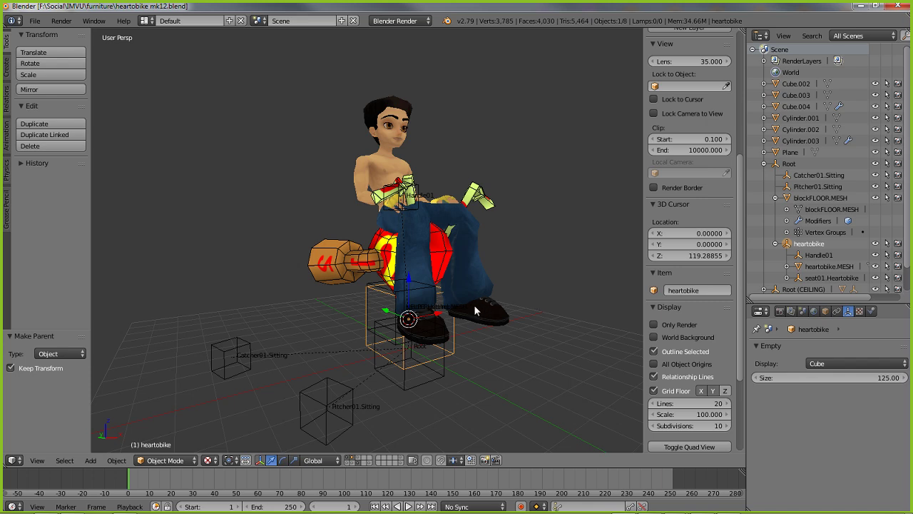
pyautogui.moveTo(474, 305); pyautogui.dragTo(379, 307, button='middle')
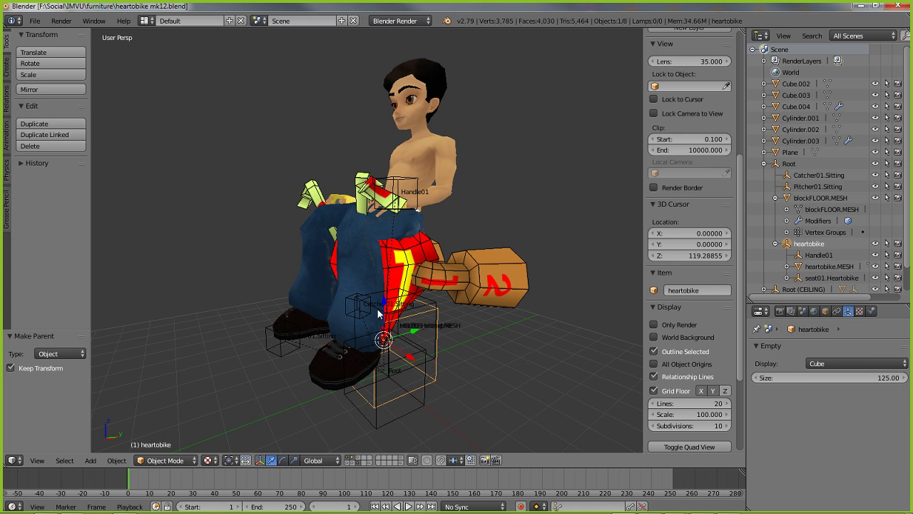
pyautogui.moveTo(365, 349); pyautogui.dragTo(500, 343, button='middle')
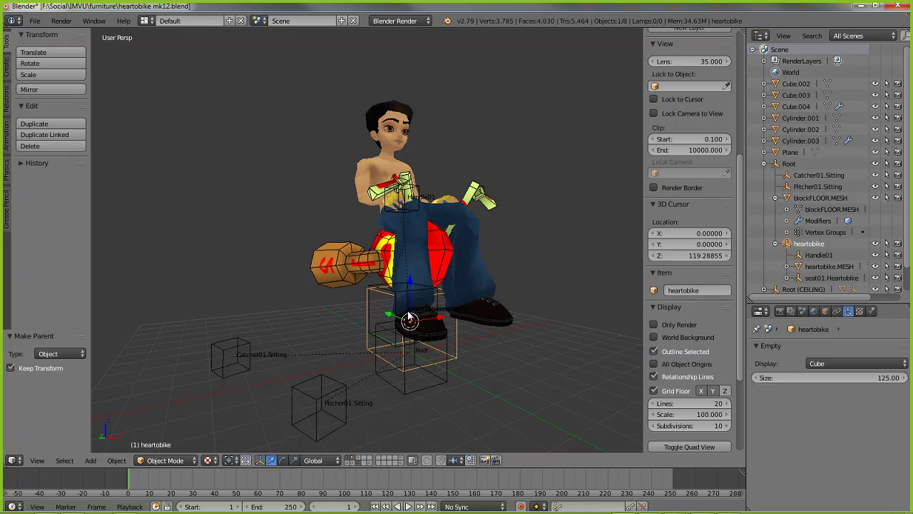
pyautogui.press('g')
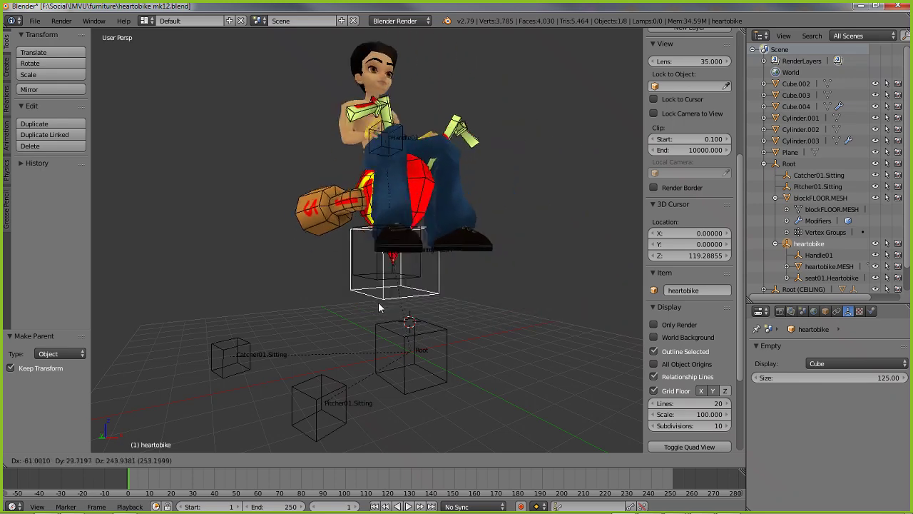
pyautogui.click(407, 321)
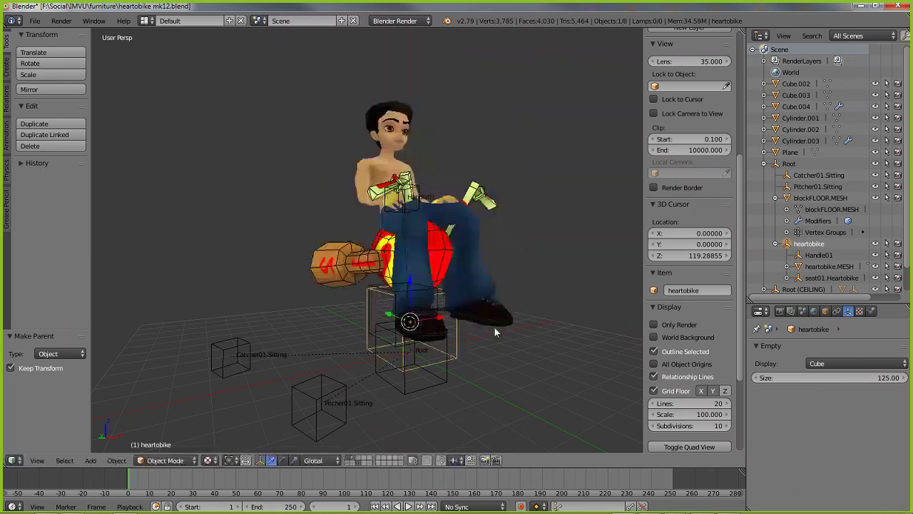
# - Examine the bike and avatar in front, right and top views, compare orthographic with perspective, and finish in right orthographic view
pyautogui.moveTo(407, 320); pyautogui.dragTo(328, 330, button='middle')
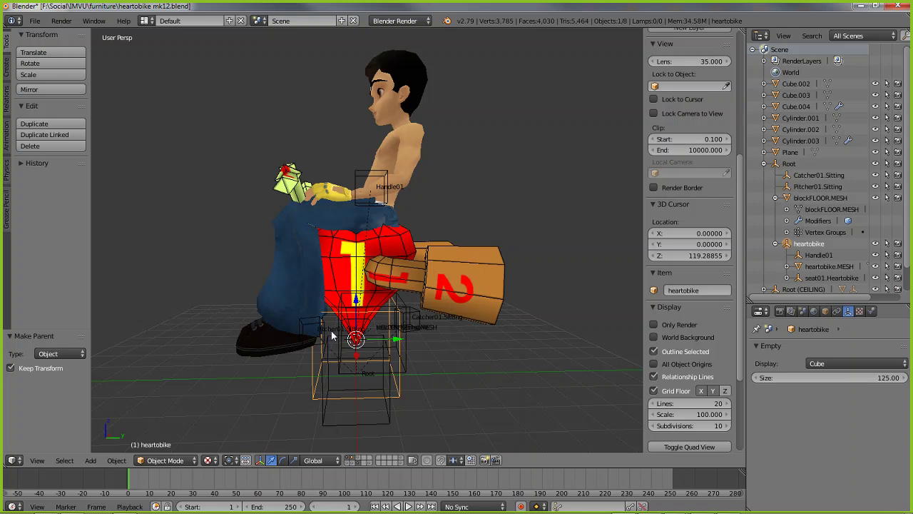
pyautogui.press('KP_1')
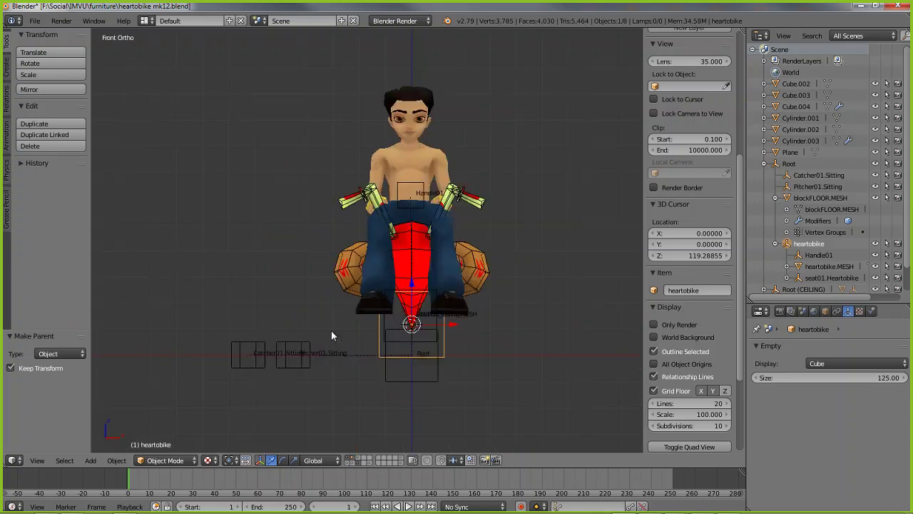
pyautogui.press('KP_3')
pyautogui.scroll(1, 331, 331)
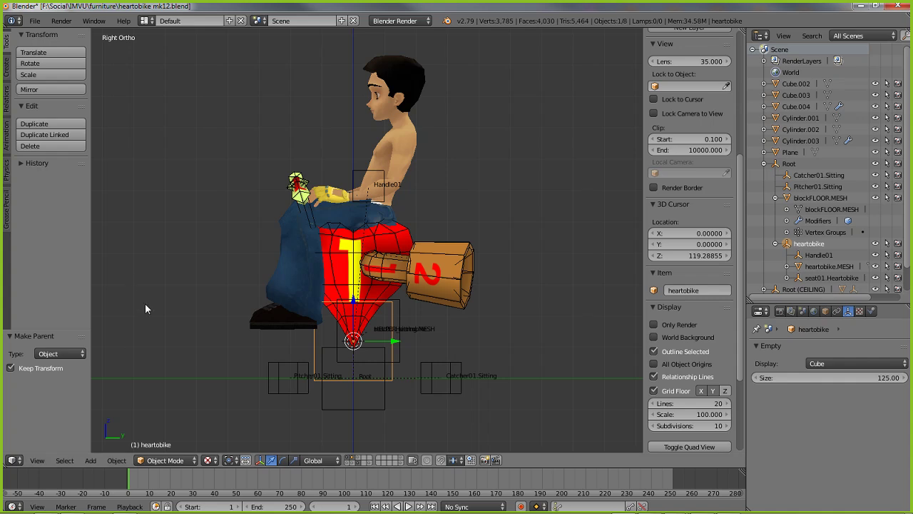
pyautogui.press('KP_1')
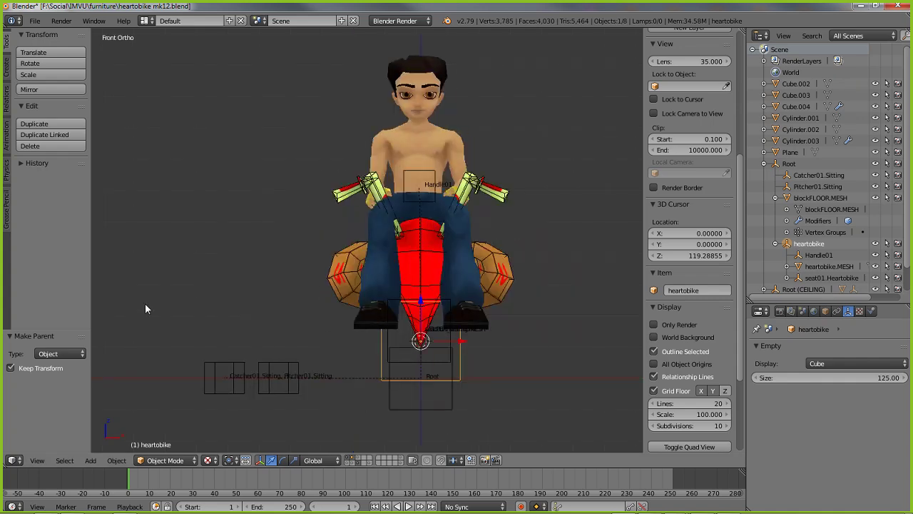
pyautogui.press('KP_3')
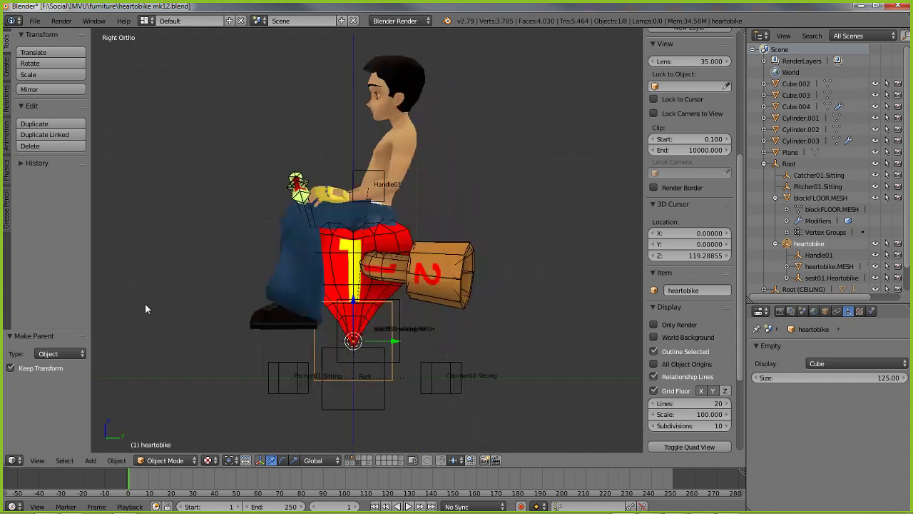
pyautogui.press('KP_7')
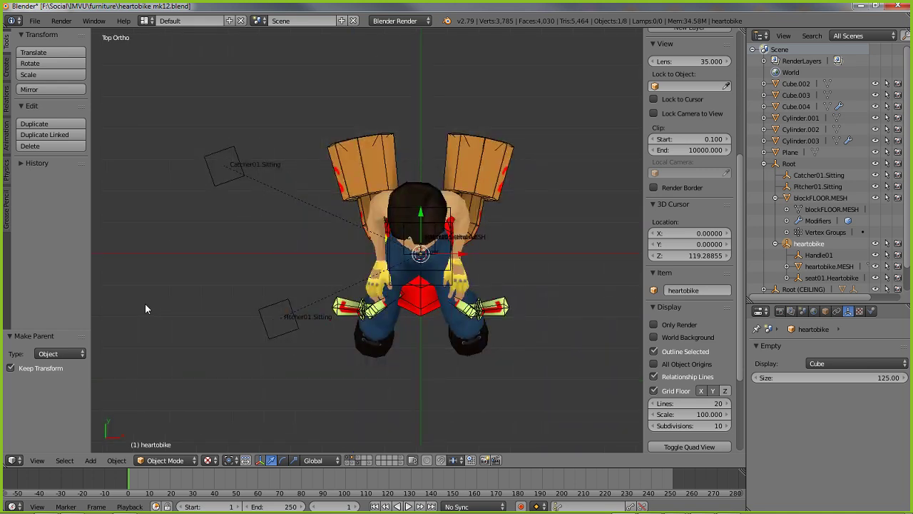
pyautogui.press('KP_5')
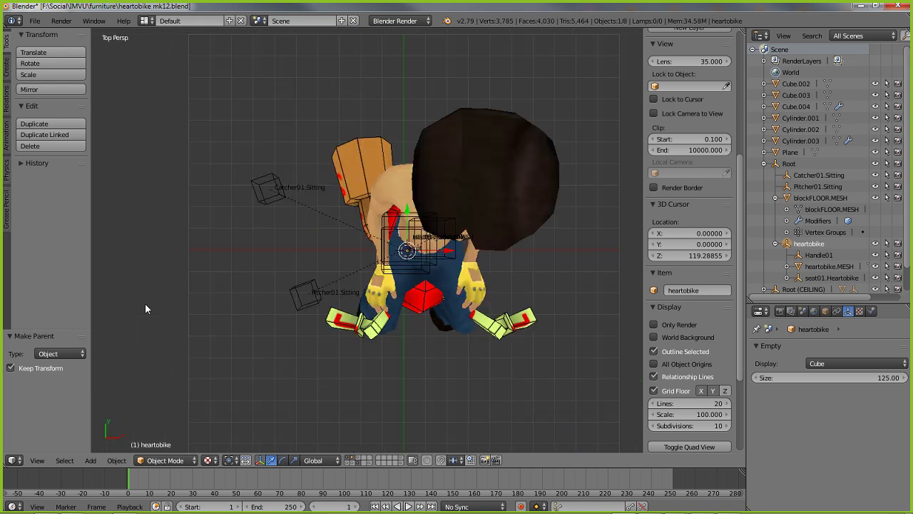
pyautogui.press('KP_5')
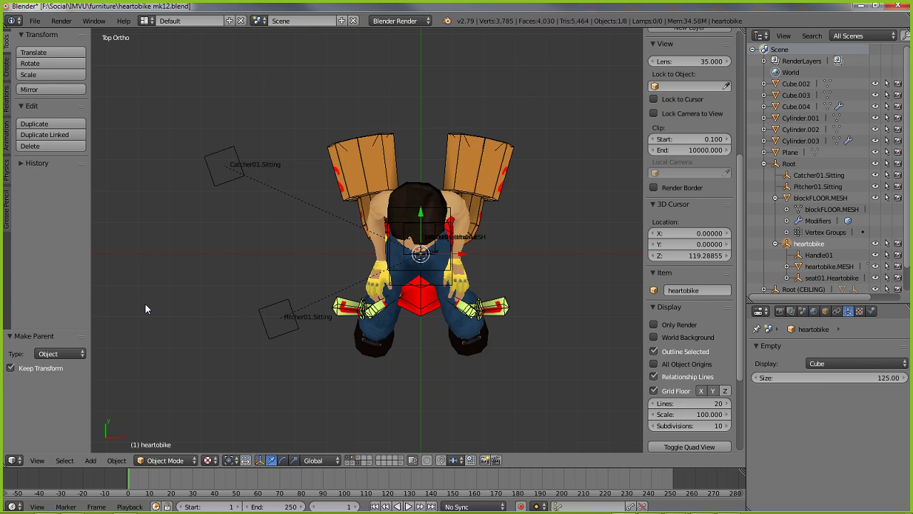
pyautogui.press('KP_3')
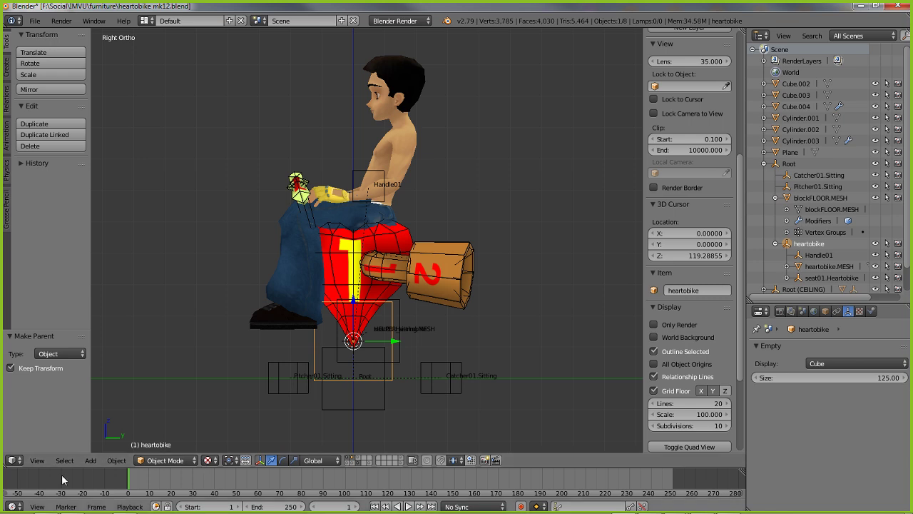
# - Change the Timeline area to a Dope Sheet in Action Editor mode and make the area taller
pyautogui.click(15, 506)
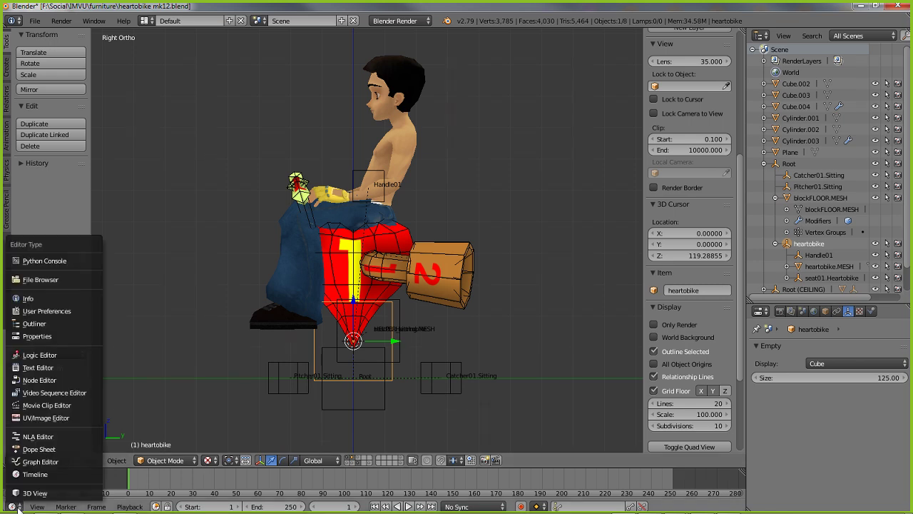
pyautogui.click(39, 449)
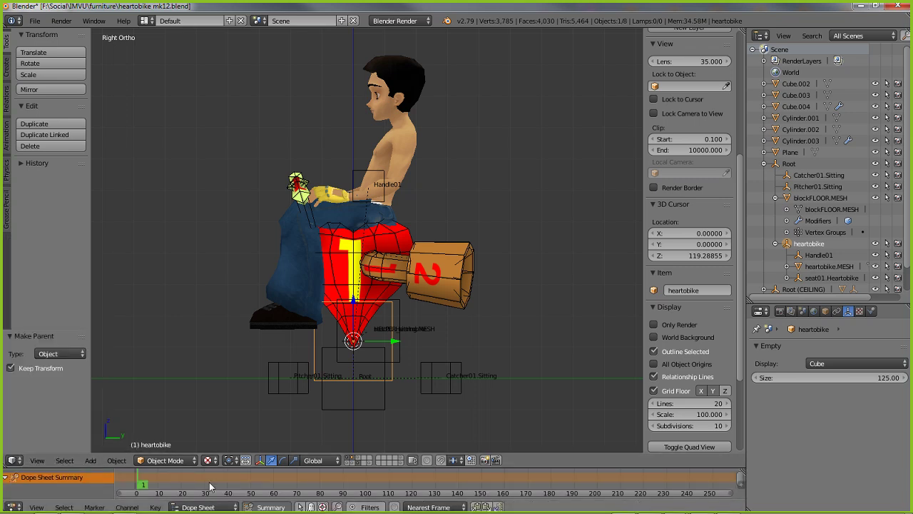
pyautogui.click(202, 507)
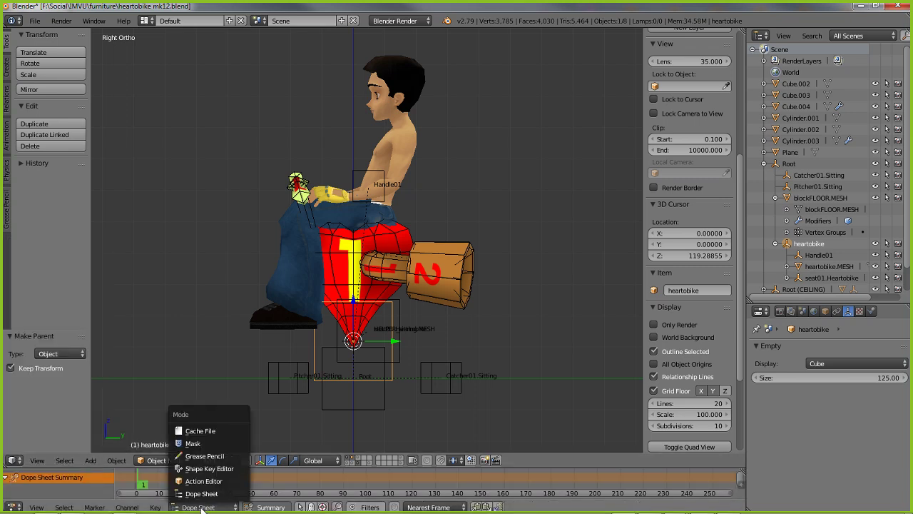
pyautogui.click(204, 480)
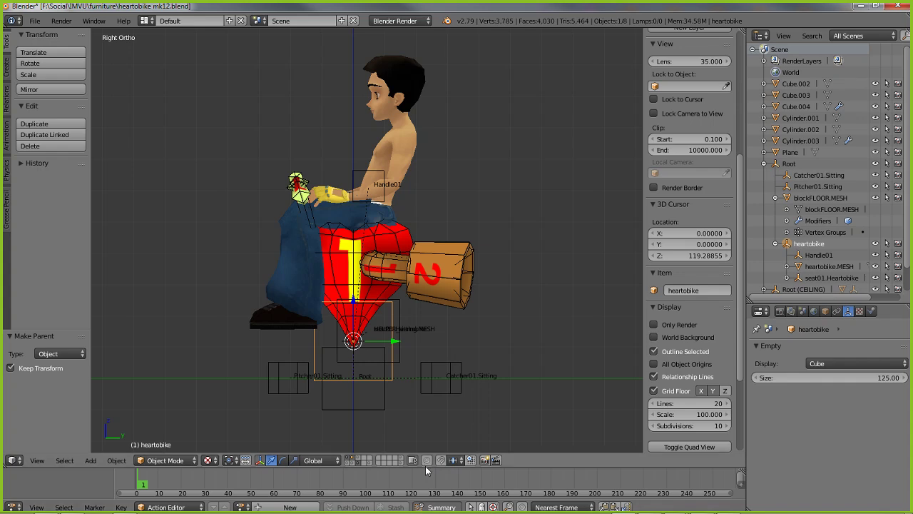
pyautogui.moveTo(425, 466); pyautogui.dragTo(426, 433)
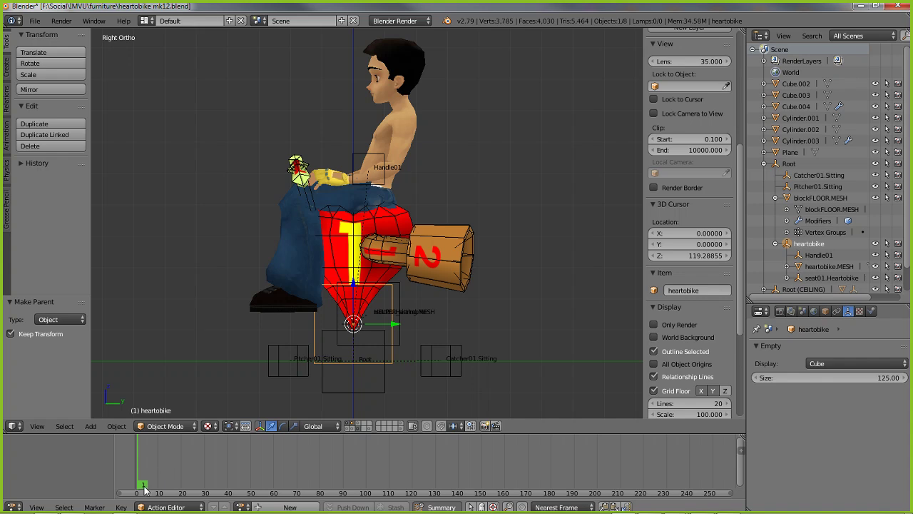
# - Scrub through the frames and return to frame 1, and insert a LocRot keyframe for the heartobike empty
pyautogui.moveTo(143, 486); pyautogui.dragTo(651, 475)
pyautogui.moveTo(567, 475); pyautogui.dragTo(139, 478)
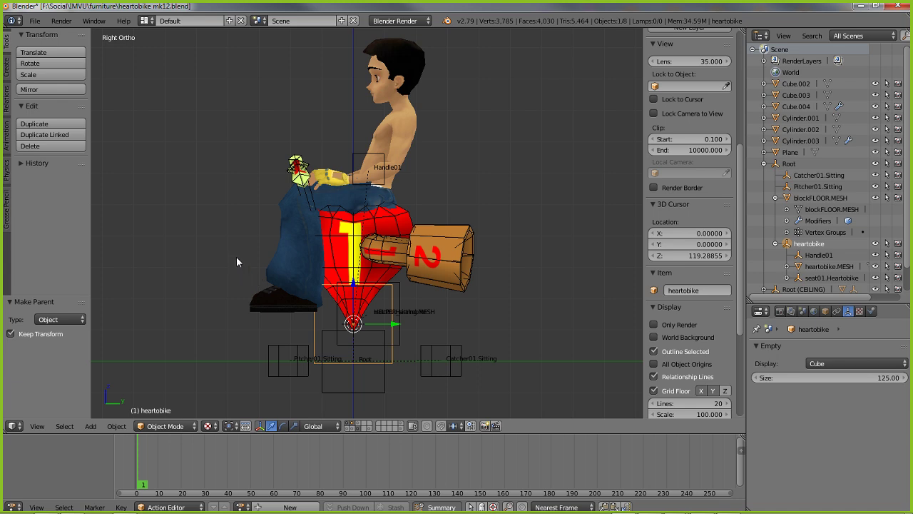
pyautogui.press('i')
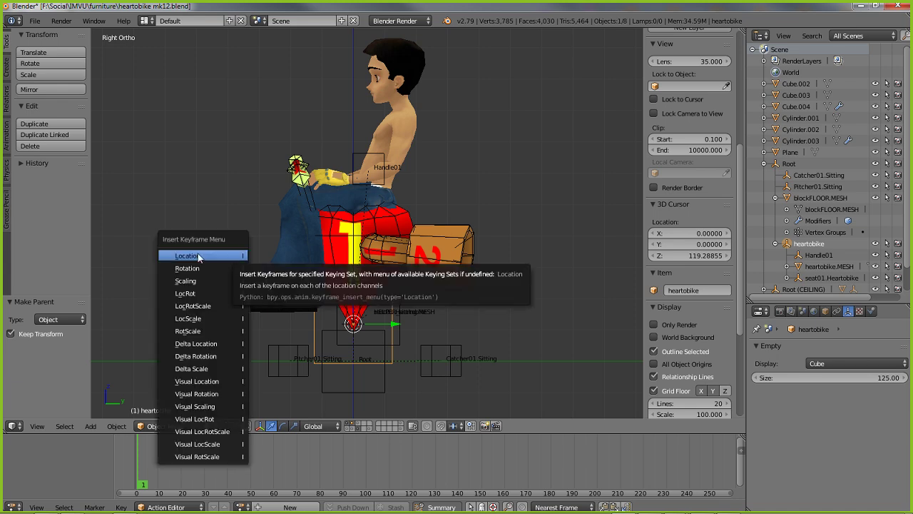
pyautogui.click(197, 319)
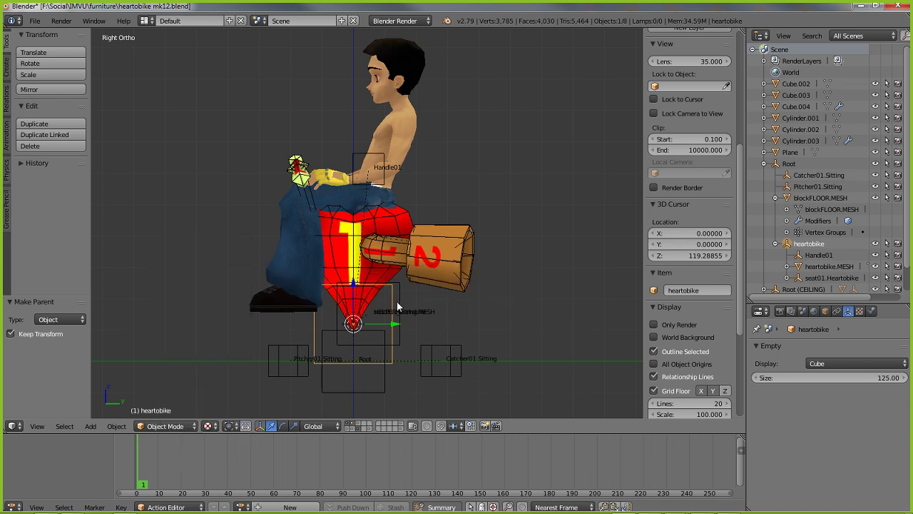
pyautogui.click(116, 425)
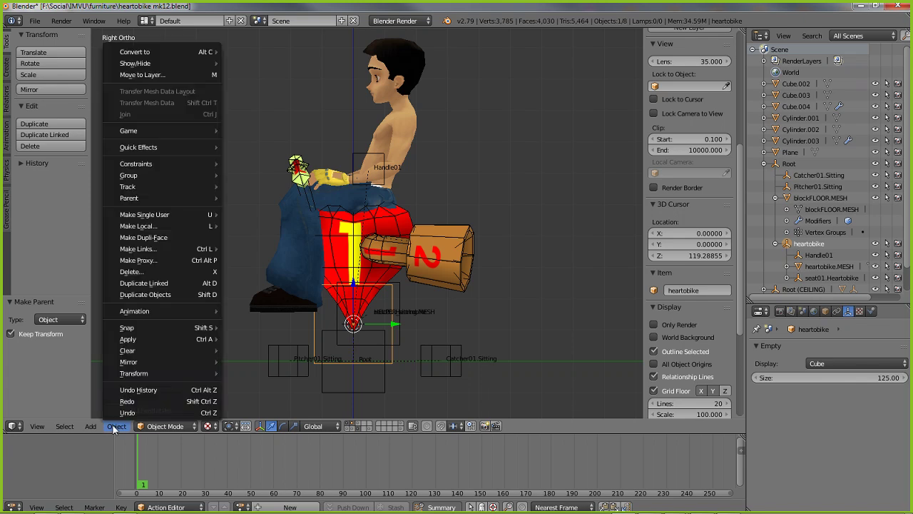
pyautogui.moveTo(141, 312)
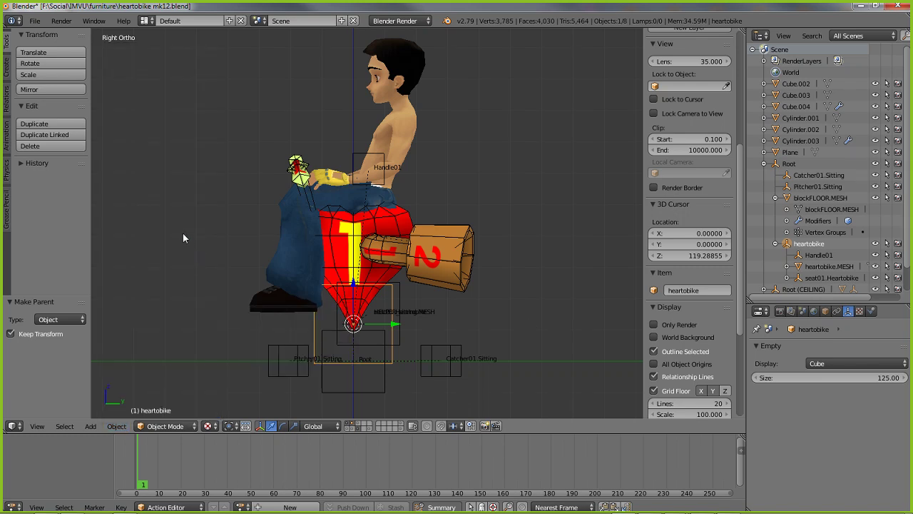
pyautogui.press('i')
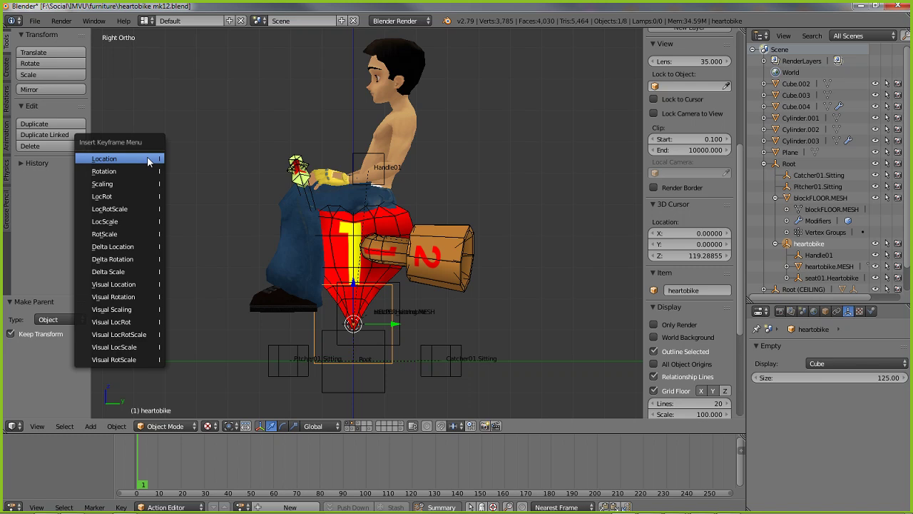
pyautogui.click(112, 197)
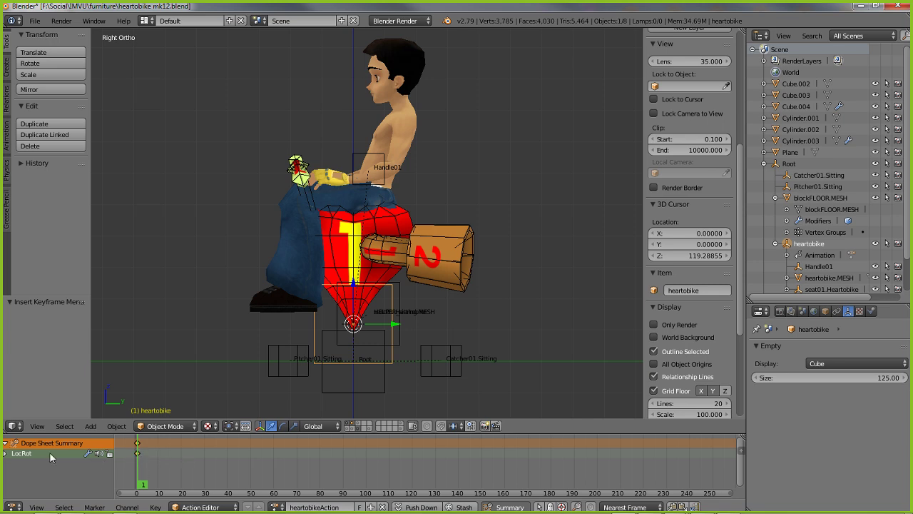
# - Rename the LocRot channel group in the Action Editor to Heartobike
pyautogui.click(24, 455)
pyautogui.doubleClick(24, 455)
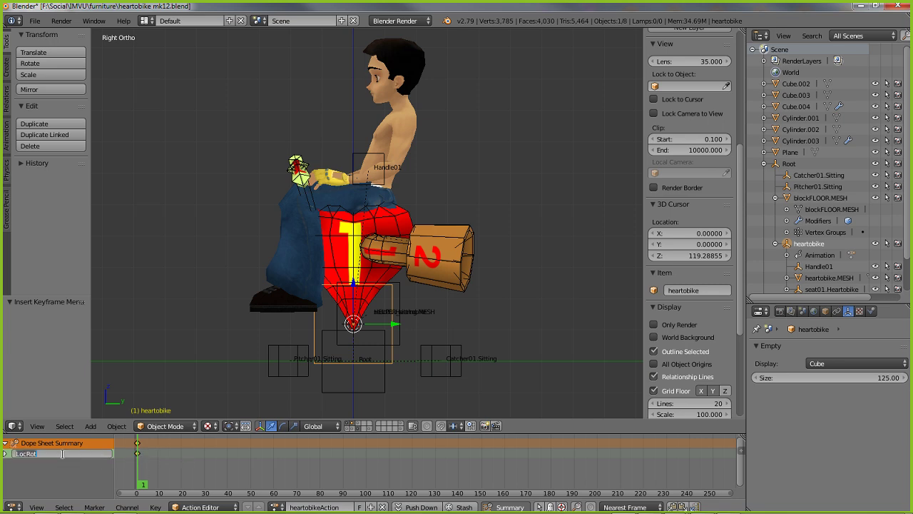
pyautogui.write('Heartobike')
pyautogui.press('Return')
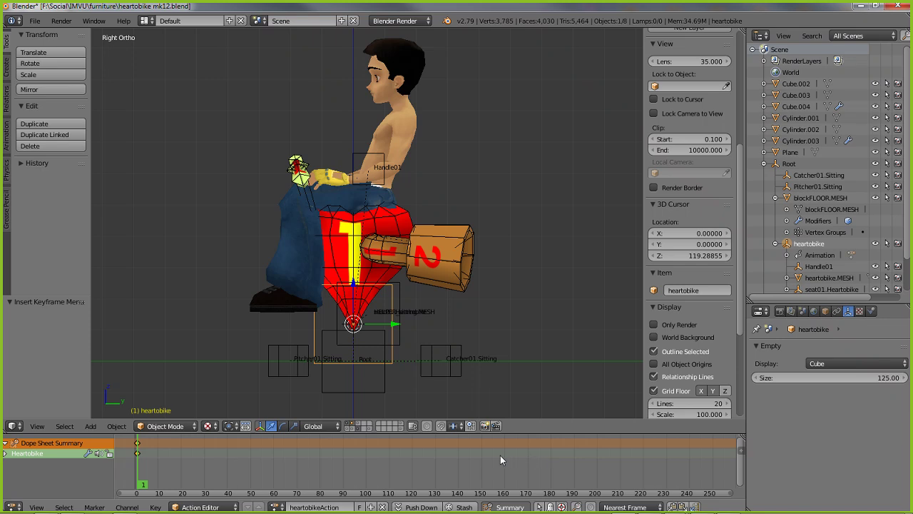
# - Go to frame 120 and insert a LocRot keyframe for the heartobike empty in its unmoved position
pyautogui.click(412, 468)
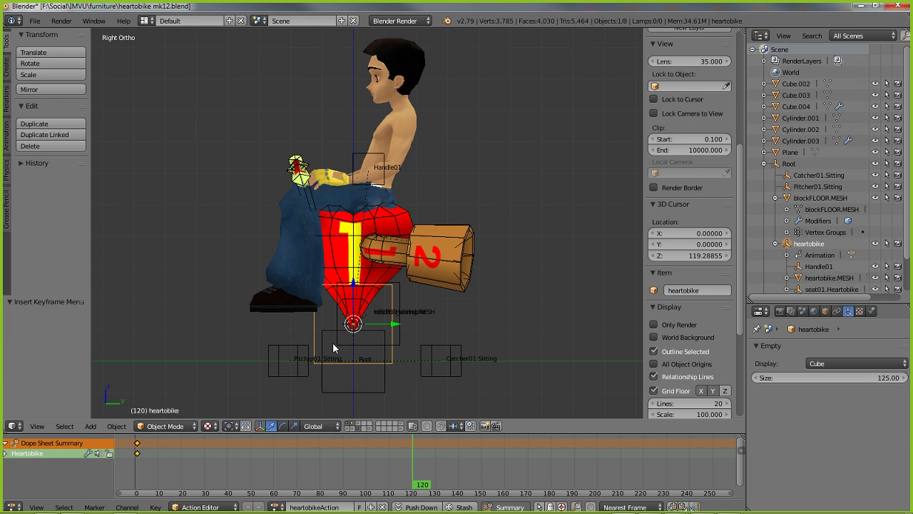
pyautogui.click(139, 452)
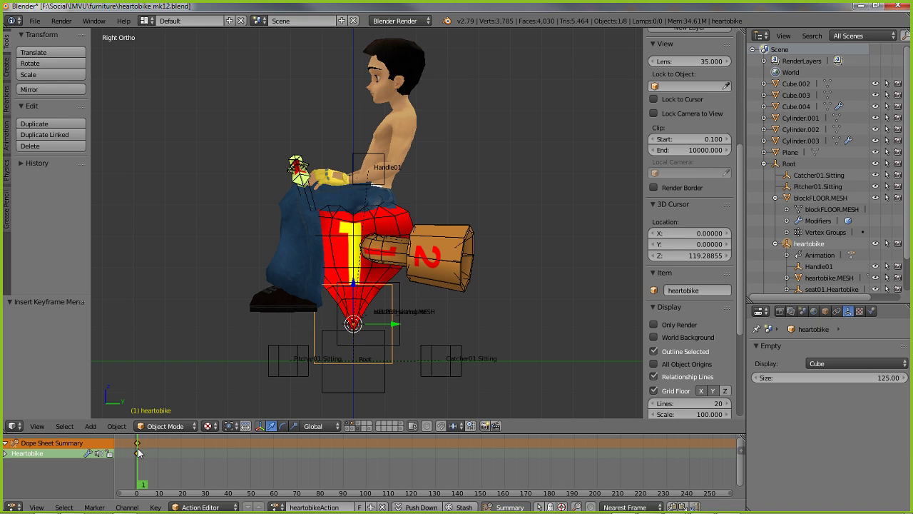
pyautogui.moveTo(146, 486); pyautogui.dragTo(412, 475)
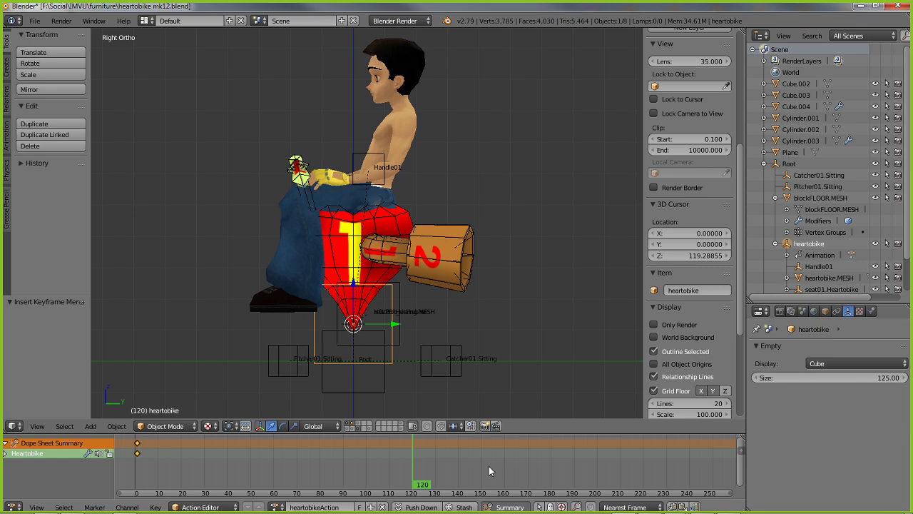
pyautogui.press('i')
pyautogui.press('i')
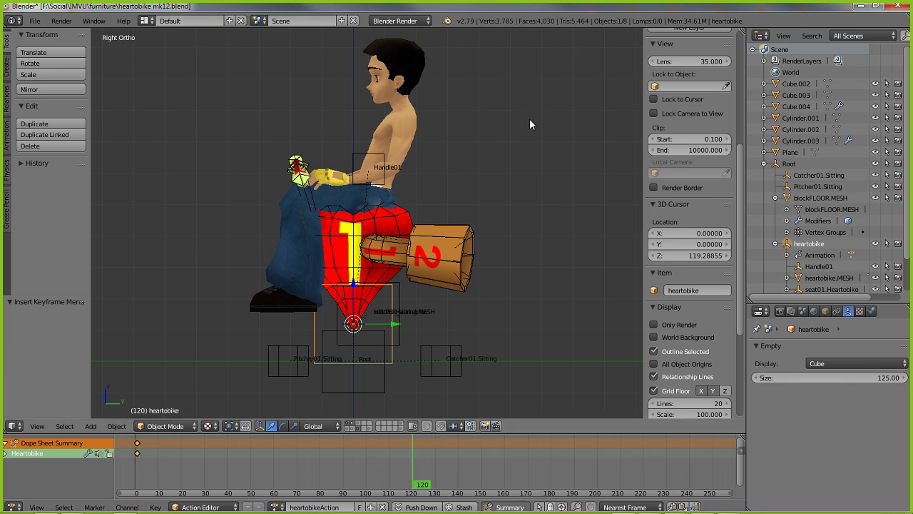
pyautogui.press('i')
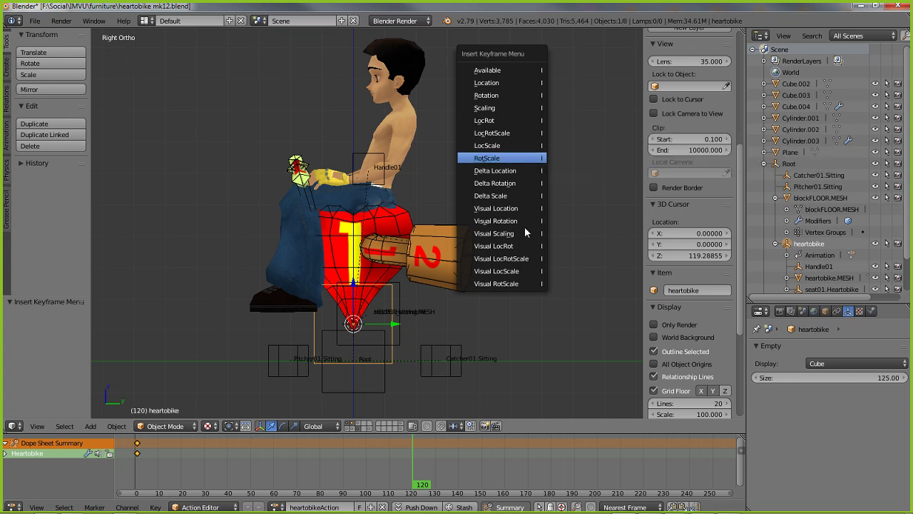
pyautogui.click(485, 121)
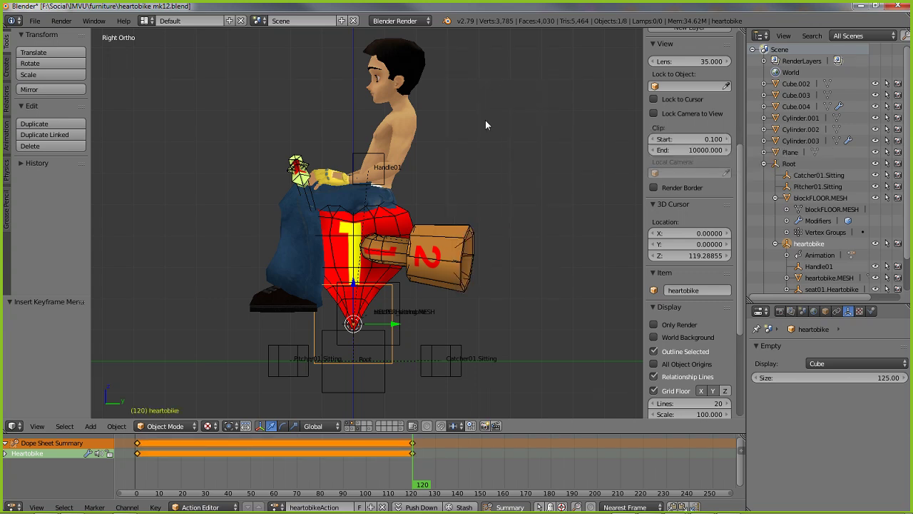
# - At frame 60, raise the heartobike empty about 138 units along Z and insert a LocRot keyframe
pyautogui.moveTo(422, 485)
pyautogui.mouseDown()
pyautogui.moveTo(146, 483)
pyautogui.moveTo(404, 482)
pyautogui.mouseUp()
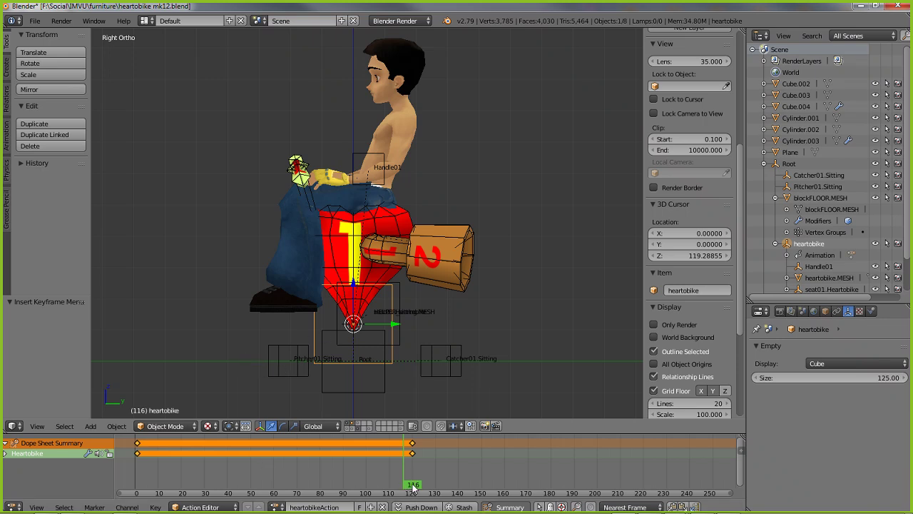
pyautogui.moveTo(412, 488); pyautogui.dragTo(274, 485)
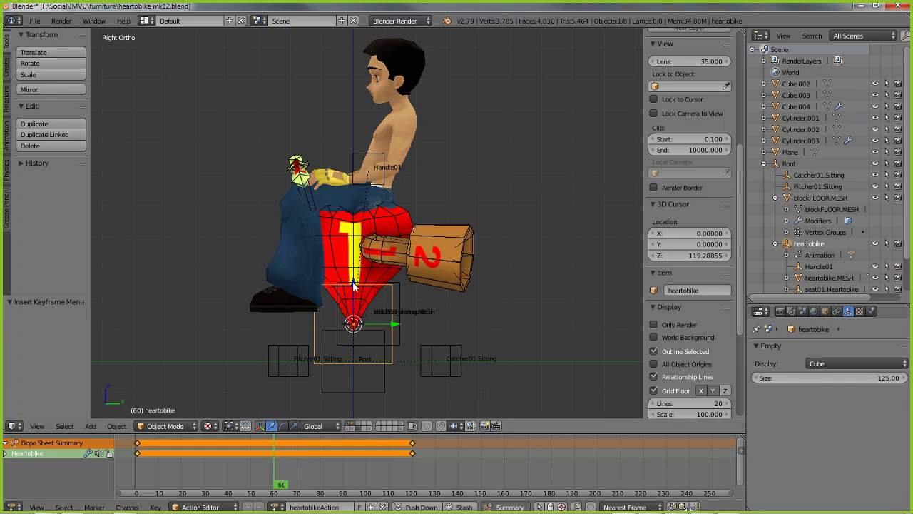
pyautogui.press('g')
pyautogui.press('z')
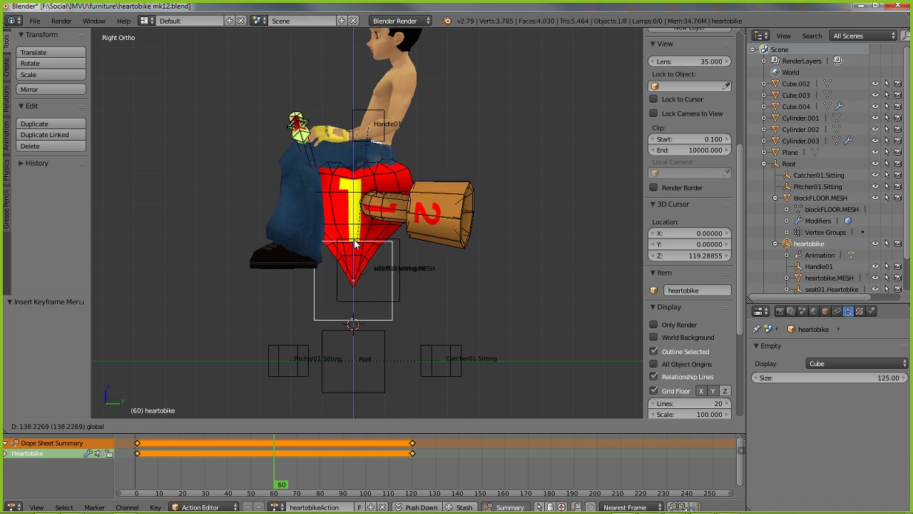
pyautogui.click(354, 243)
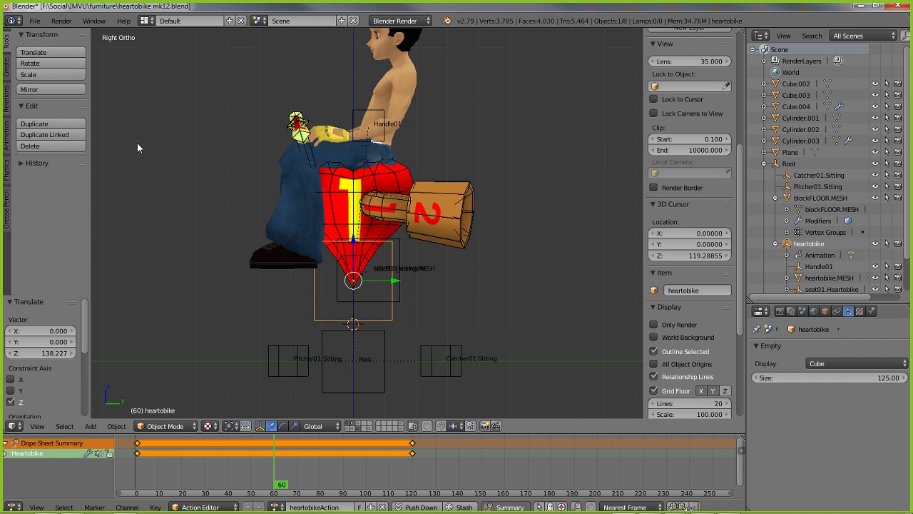
pyautogui.press('i')
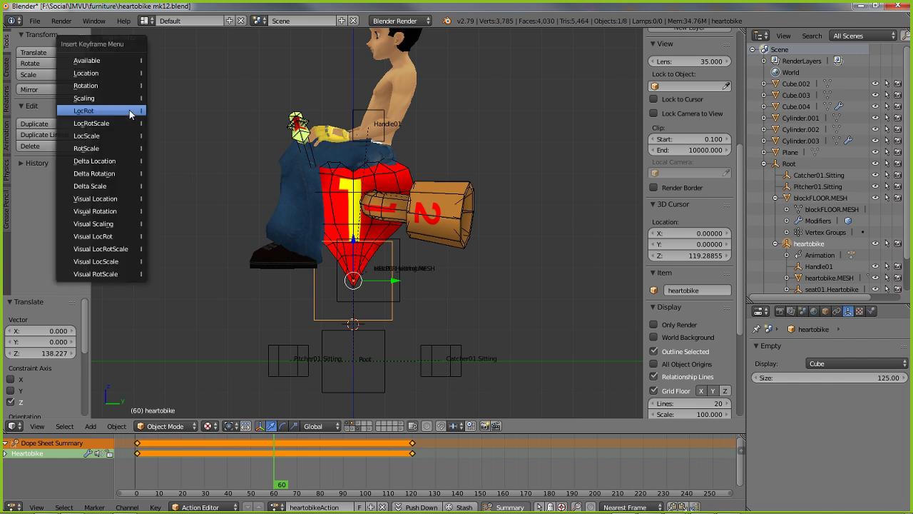
pyautogui.click(124, 109)
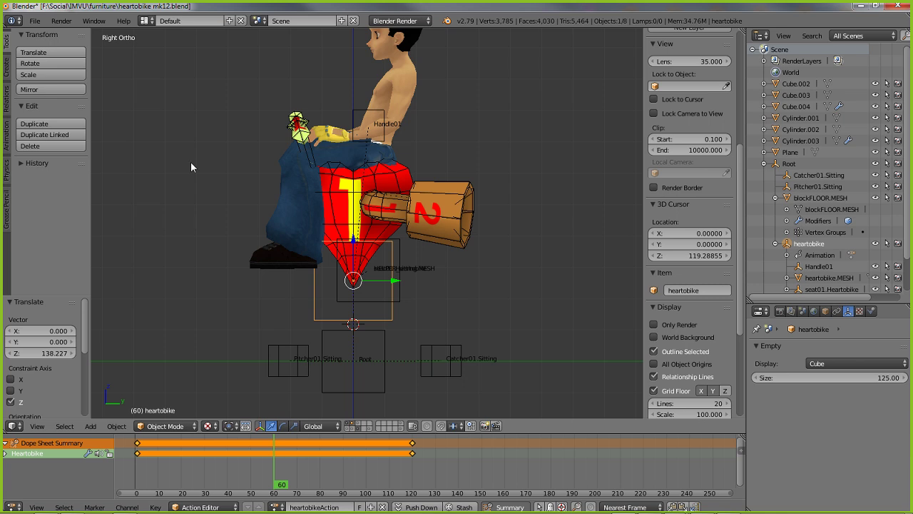
pyautogui.press('i')
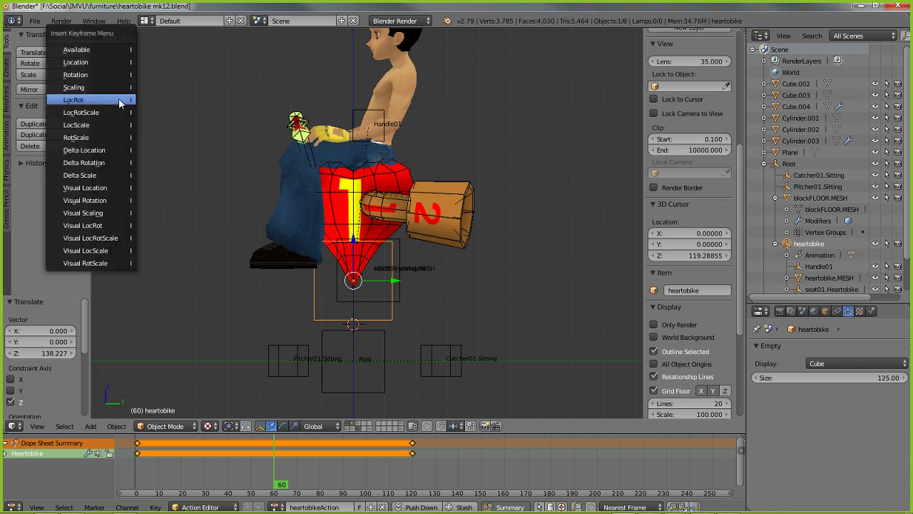
pyautogui.click(80, 100)
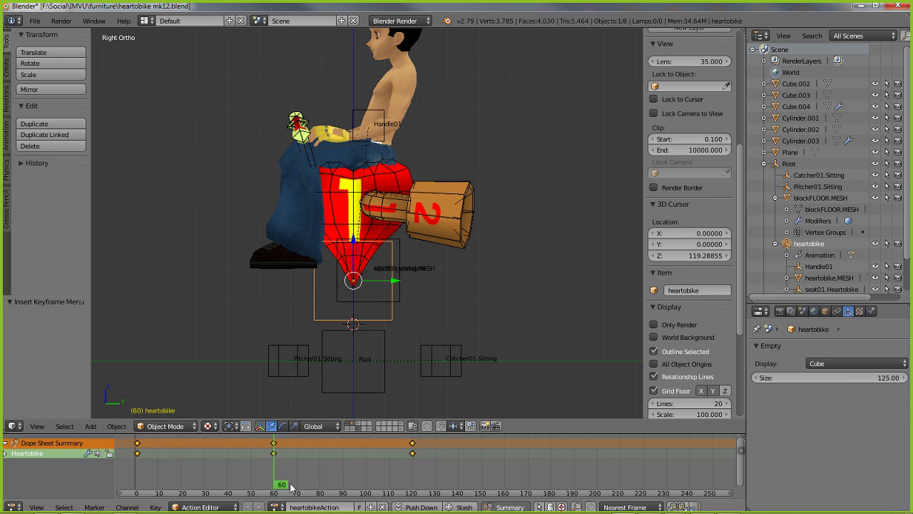
# - Scrub the motion up to frame 120 and move the last keyframe to about frame 240
pyautogui.moveTo(283, 483); pyautogui.dragTo(412, 473)
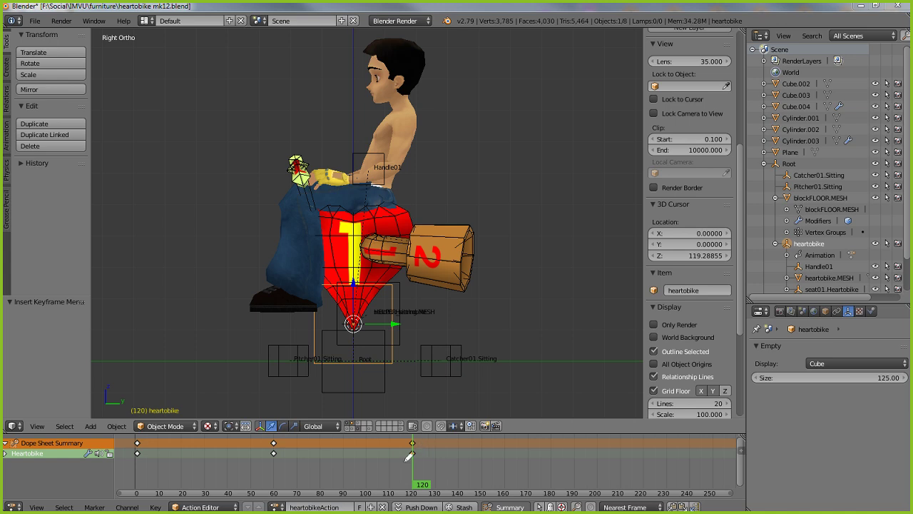
pyautogui.moveTo(386, 469)
pyautogui.mouseDown()
pyautogui.moveTo(427, 472)
pyautogui.moveTo(414, 445)
pyautogui.moveTo(389, 465)
pyautogui.moveTo(432, 468)
pyautogui.moveTo(400, 445)
pyautogui.moveTo(417, 442)
pyautogui.moveTo(403, 432)
pyautogui.moveTo(398, 464)
pyautogui.moveTo(428, 432)
pyautogui.moveTo(409, 441)
pyautogui.moveTo(422, 438)
pyautogui.moveTo(408, 456)
pyautogui.mouseUp()
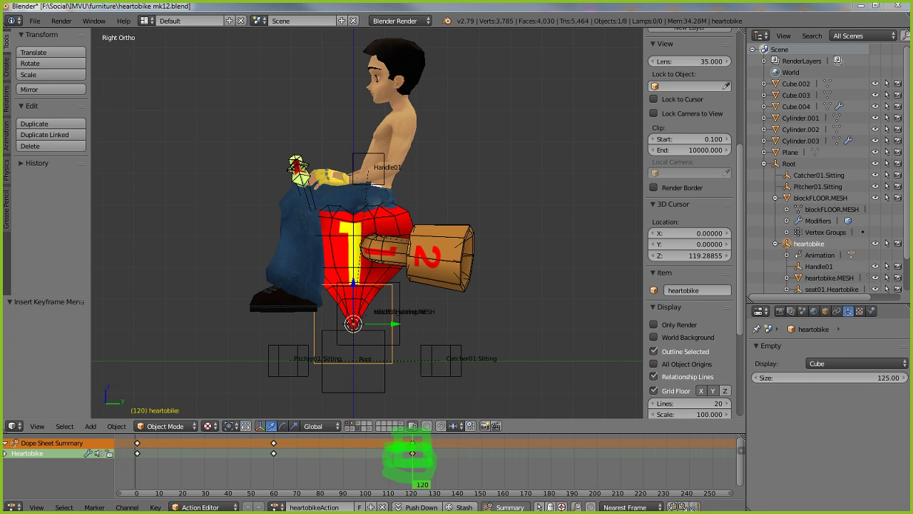
pyautogui.press('Escape')
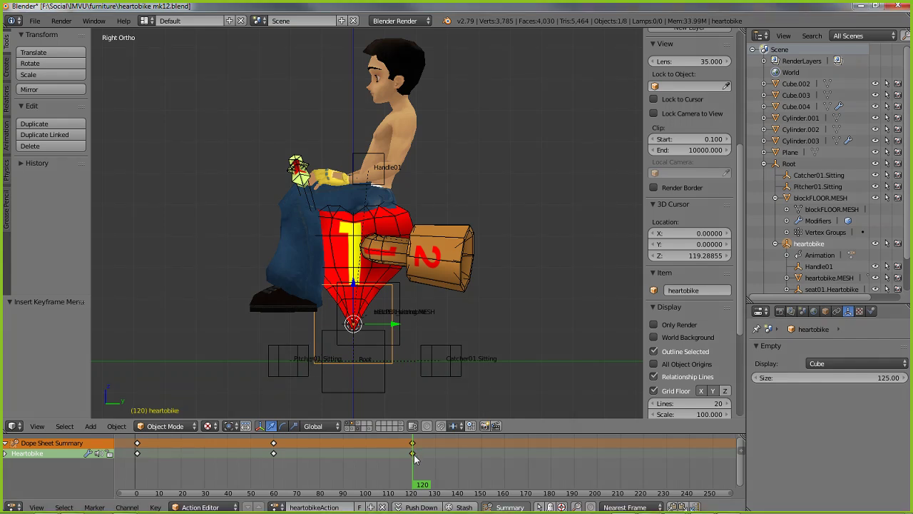
pyautogui.press('g')
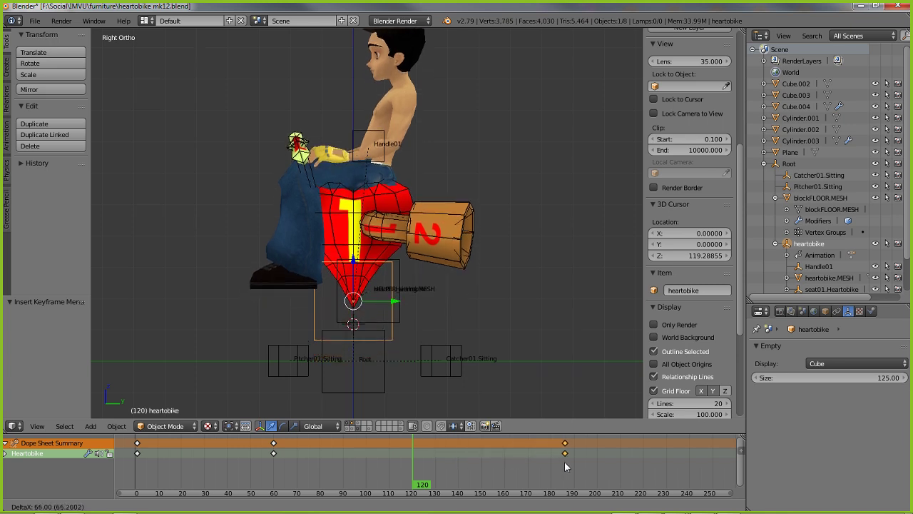
pyautogui.click(688, 470)
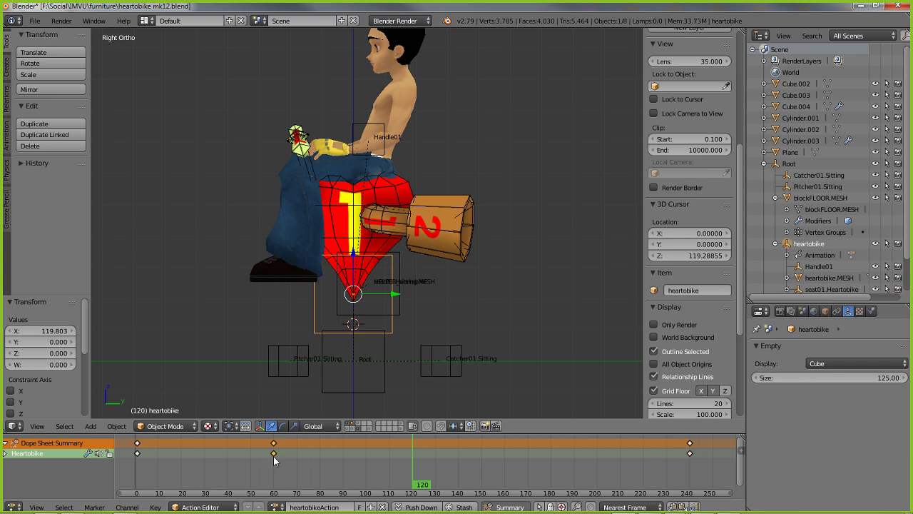
# - Move the middle keyframe from frame 60 to frame 120, and scrub back to frame 2 to check the slower motion
pyautogui.press('g')
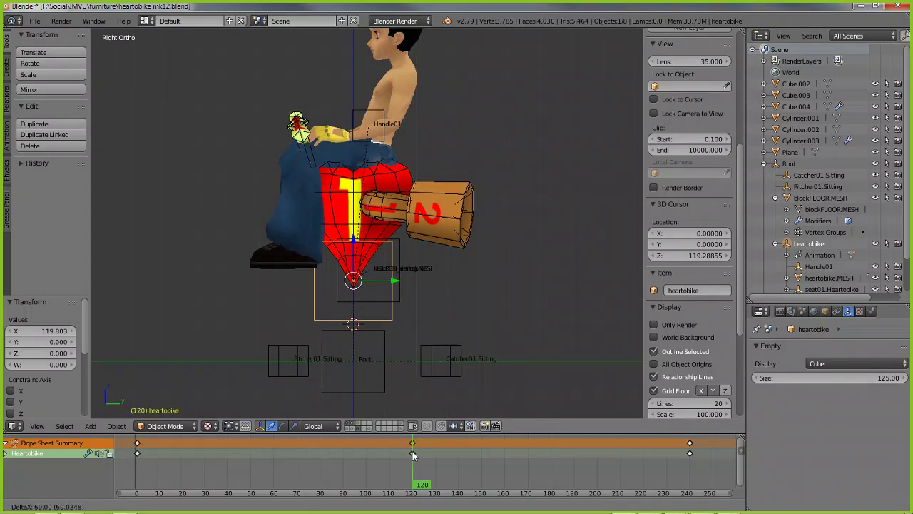
pyautogui.click(412, 450)
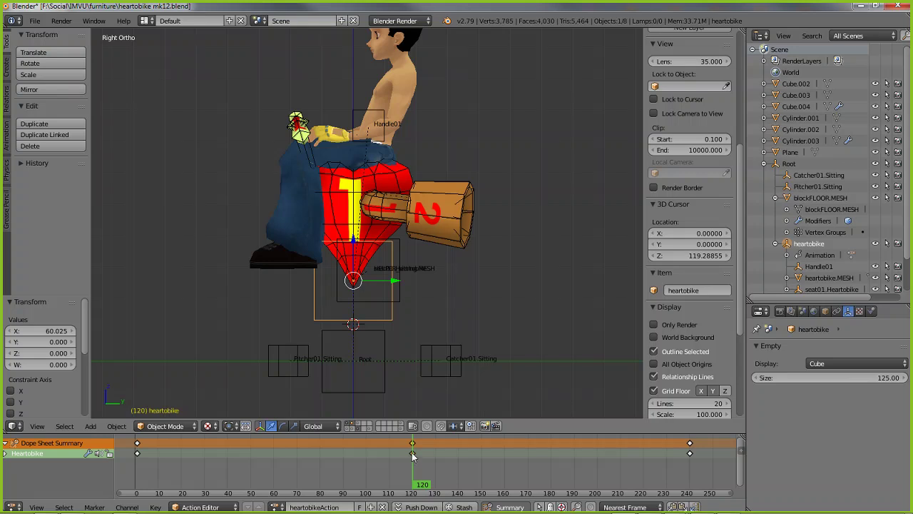
pyautogui.click(426, 487)
pyautogui.moveTo(418, 488)
pyautogui.mouseDown()
pyautogui.moveTo(134, 485)
pyautogui.moveTo(645, 471)
pyautogui.moveTo(670, 480)
pyautogui.moveTo(691, 470)
pyautogui.moveTo(139, 475)
pyautogui.mouseUp()
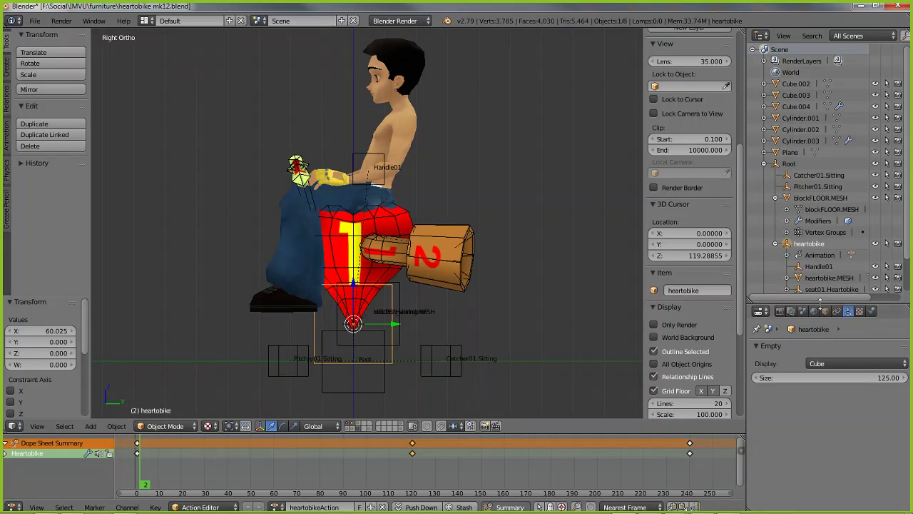
# - Enlarge the Properties area, show the Render settings and set the scene's End Frame to 240
pyautogui.moveTo(825, 305); pyautogui.dragTo(825, 194)
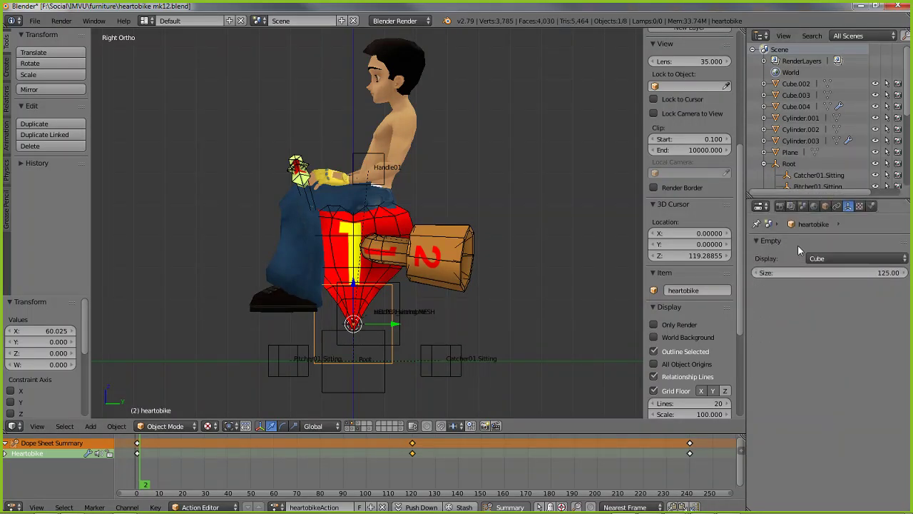
pyautogui.click(780, 207)
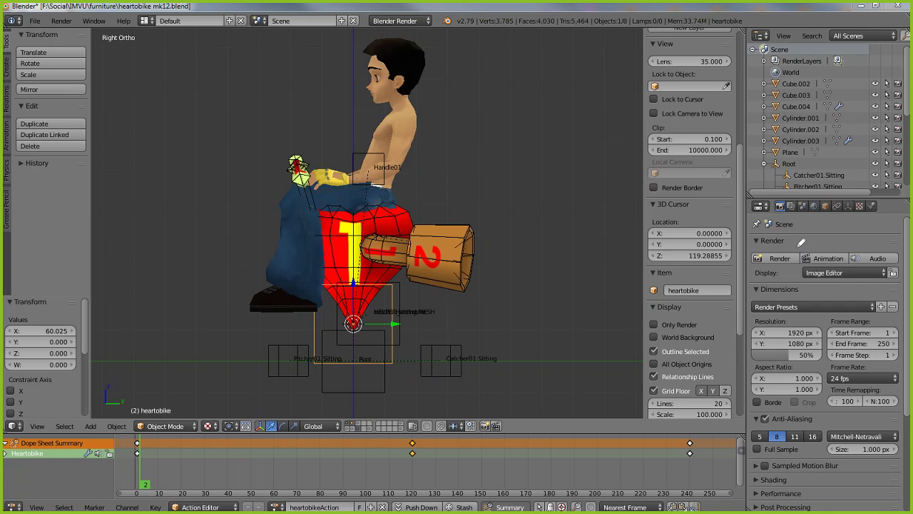
pyautogui.moveTo(767, 193)
pyautogui.mouseDown()
pyautogui.moveTo(769, 232)
pyautogui.moveTo(794, 188)
pyautogui.moveTo(764, 190)
pyautogui.moveTo(798, 217)
pyautogui.moveTo(769, 216)
pyautogui.moveTo(765, 194)
pyautogui.mouseUp()
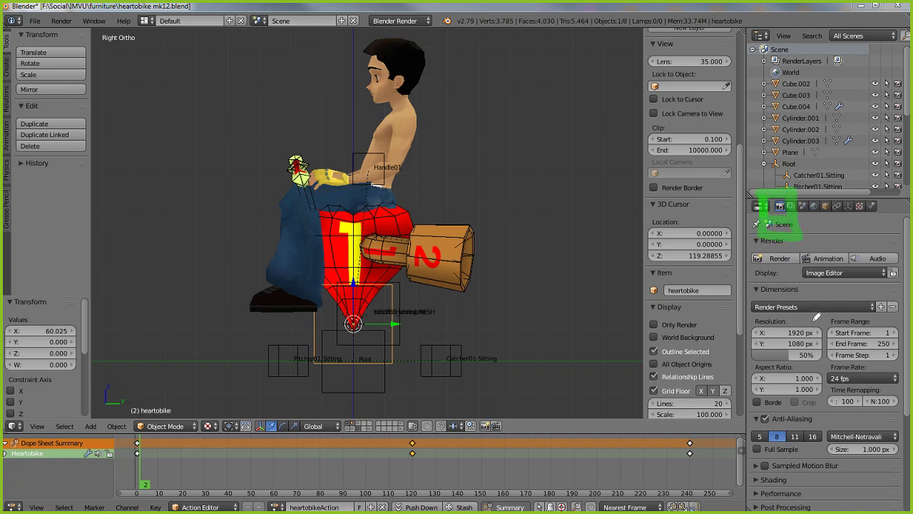
pyautogui.moveTo(819, 318)
pyautogui.mouseDown()
pyautogui.moveTo(823, 364)
pyautogui.moveTo(904, 373)
pyautogui.mouseUp()
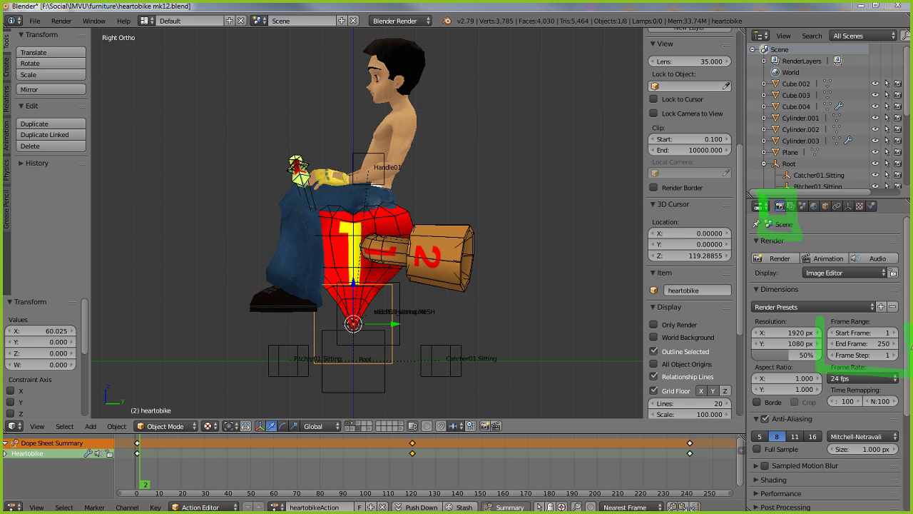
pyautogui.moveTo(904, 304)
pyautogui.mouseDown()
pyautogui.moveTo(809, 317)
pyautogui.moveTo(824, 343)
pyautogui.moveTo(824, 370)
pyautogui.moveTo(909, 347)
pyautogui.mouseUp()
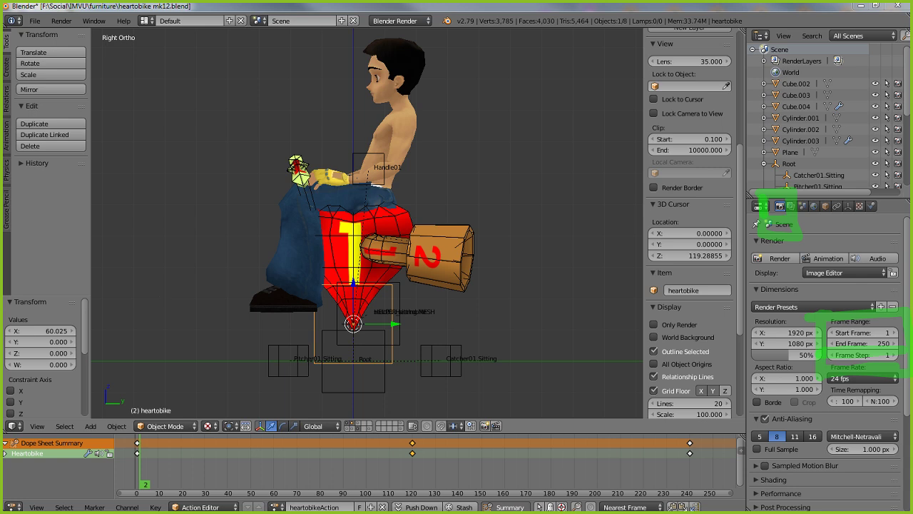
pyautogui.press('Escape')
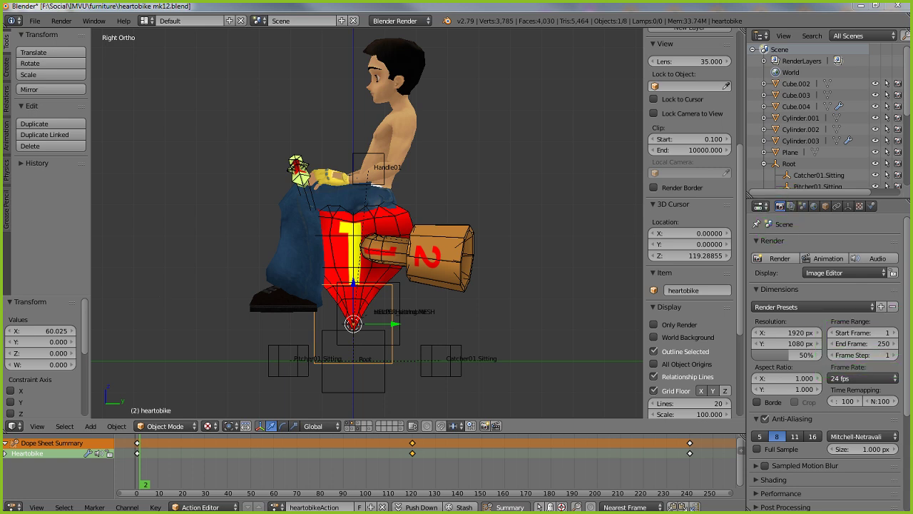
pyautogui.click(880, 344)
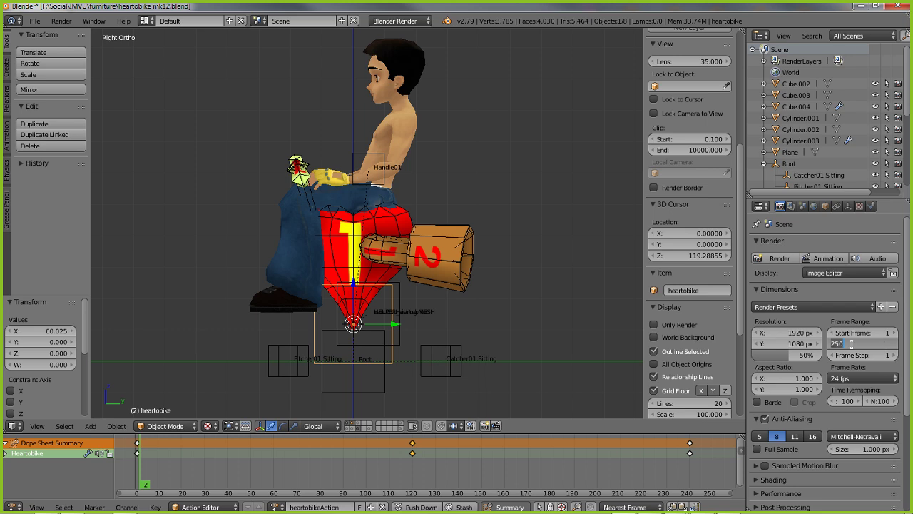
pyautogui.write('240')
pyautogui.press('Return')
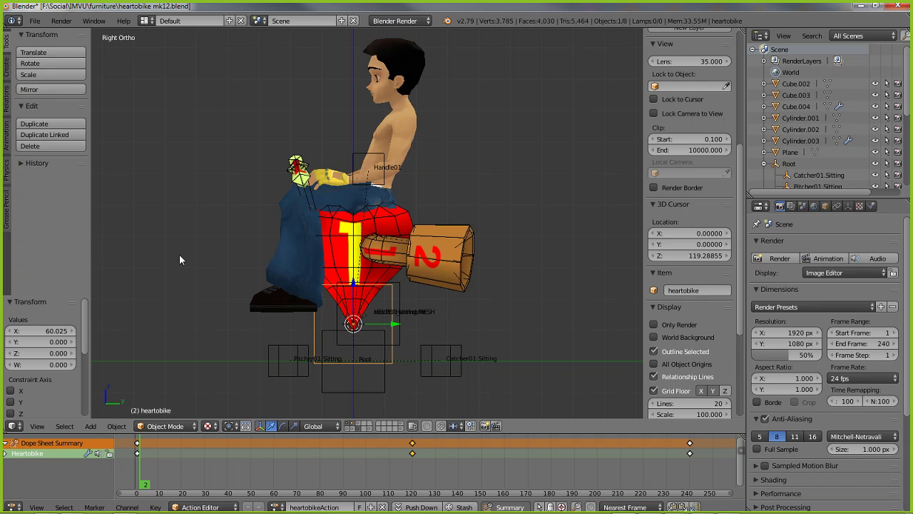
pyautogui.click(117, 426)
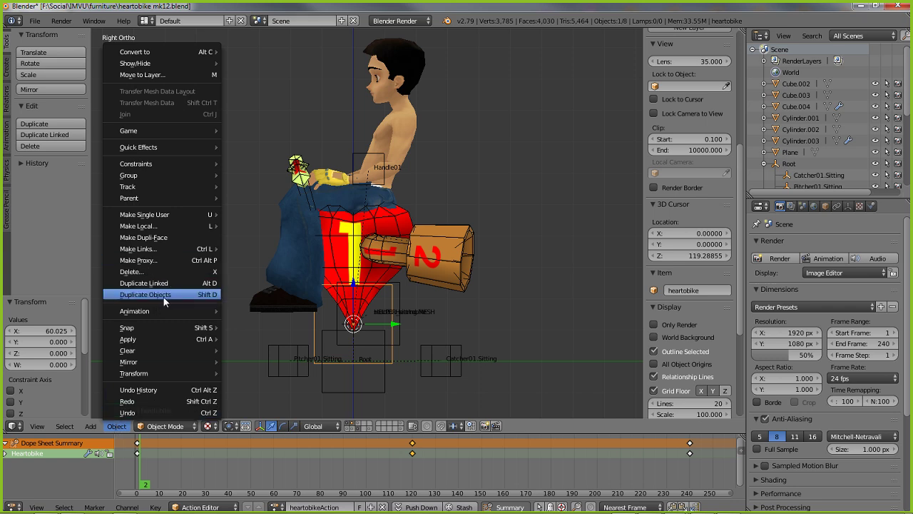
pyautogui.moveTo(156, 311)
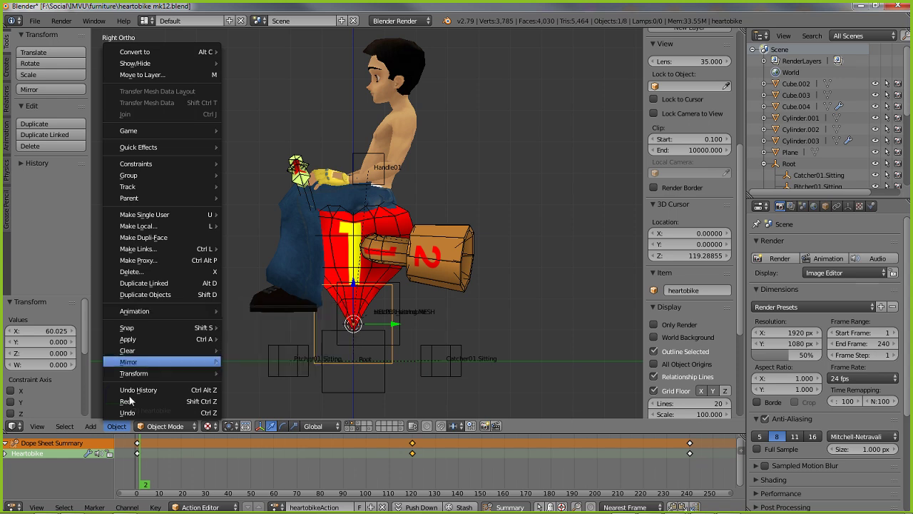
pyautogui.moveTo(62, 424)
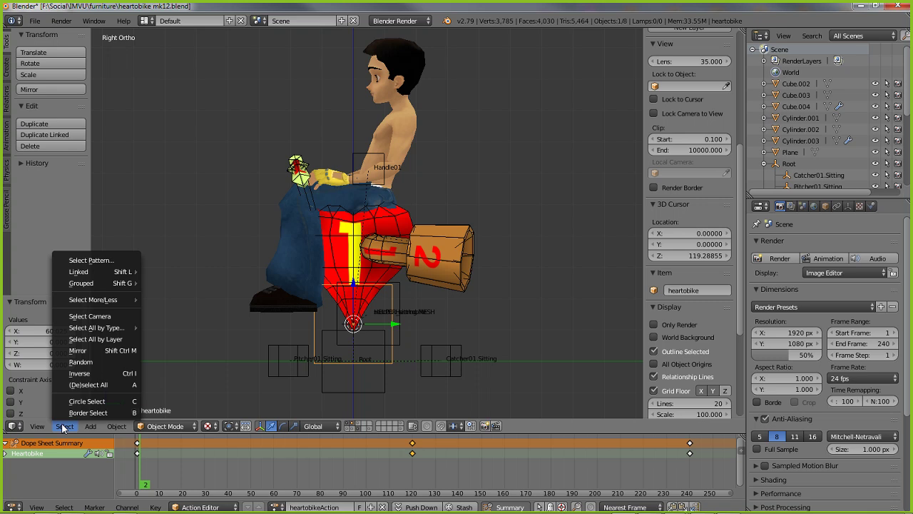
# - Play back the heartobike animation in the 3D view to check the up-and-down motion, and stop the playback
pyautogui.moveTo(39, 425)
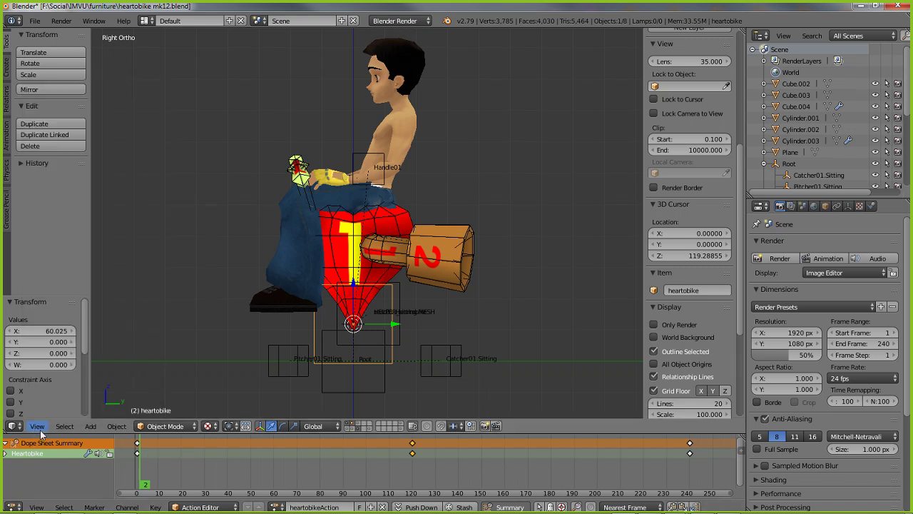
pyautogui.click(38, 426)
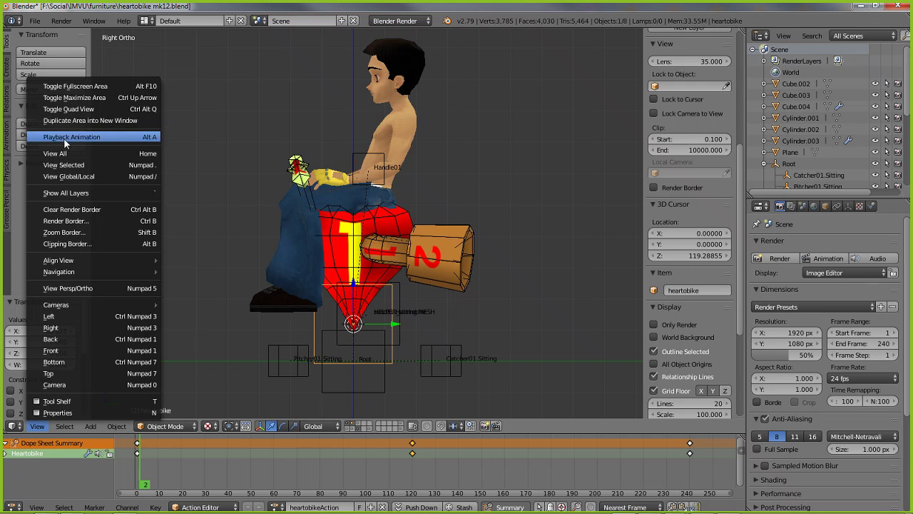
pyautogui.click(136, 138)
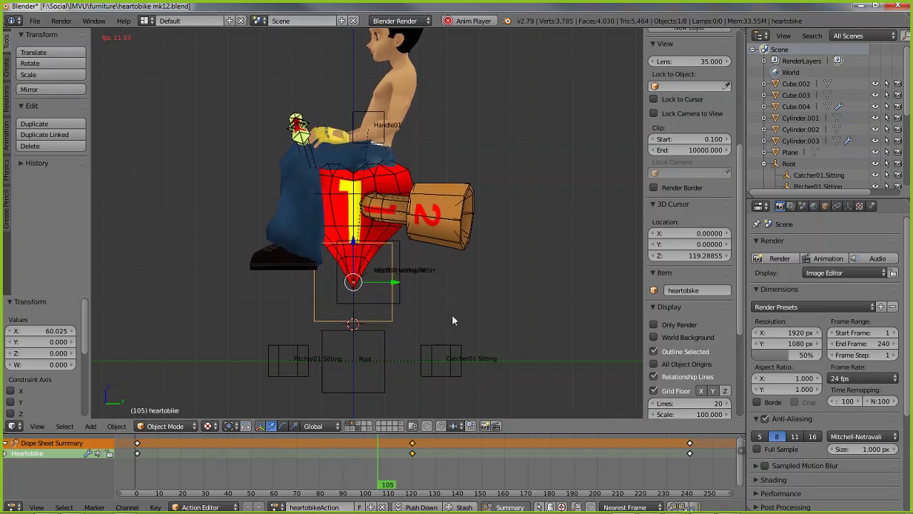
pyautogui.press('Escape')
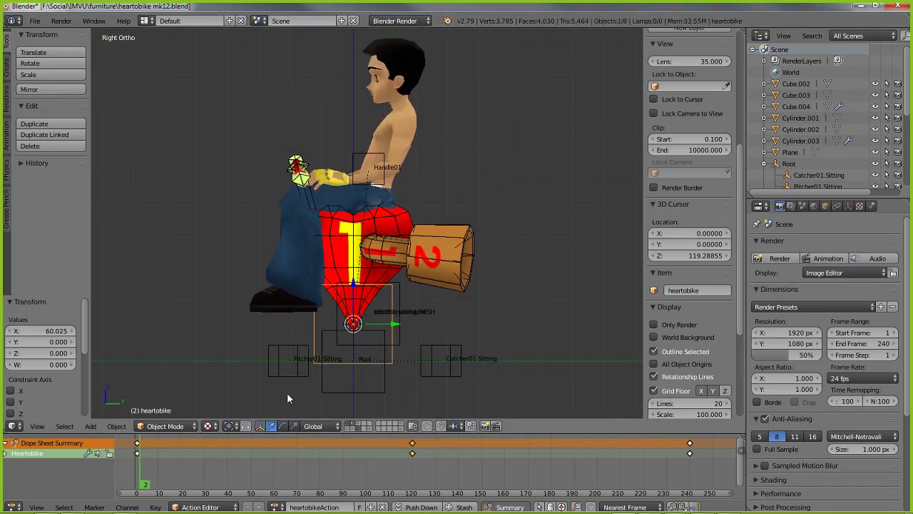
# - Return to frame 1 and move the heartobike action's middle keyframe 30 frames later, to about frame 150
pyautogui.click(143, 486)
pyautogui.moveTo(158, 485); pyautogui.dragTo(140, 467)
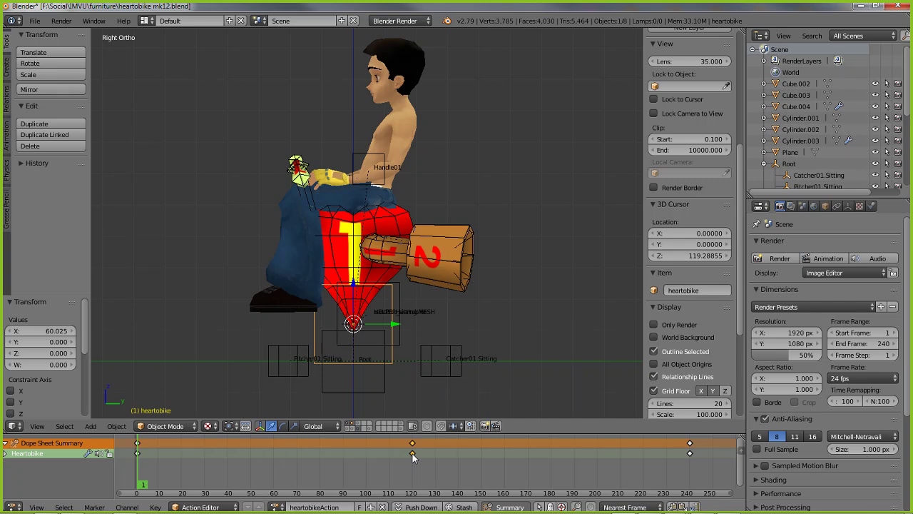
pyautogui.press('g')
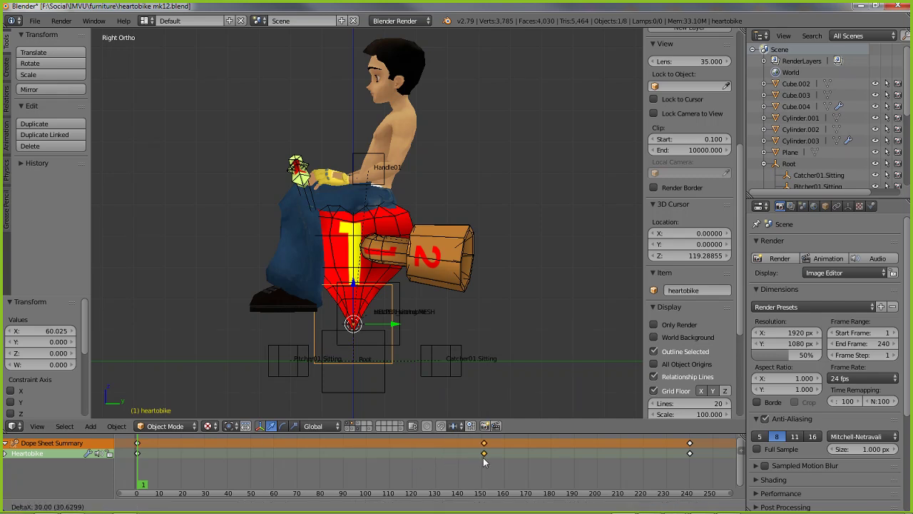
pyautogui.click(481, 457)
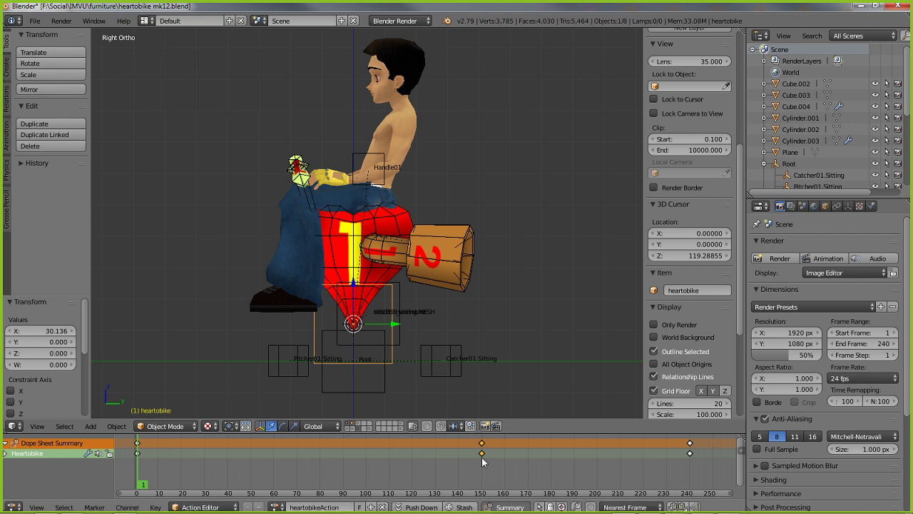
pyautogui.moveTo(144, 485)
pyautogui.mouseDown()
pyautogui.moveTo(691, 479)
pyautogui.moveTo(140, 480)
pyautogui.mouseUp()
# - Save the scene as a new version named heartobike mk13.blend in the furniture folder
pyautogui.click(34, 20)
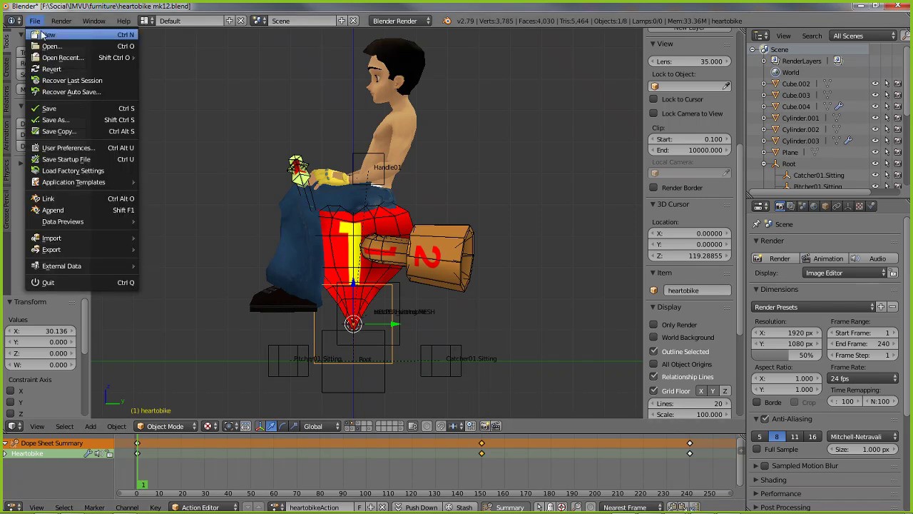
pyautogui.click(58, 120)
pyautogui.click(207, 64)
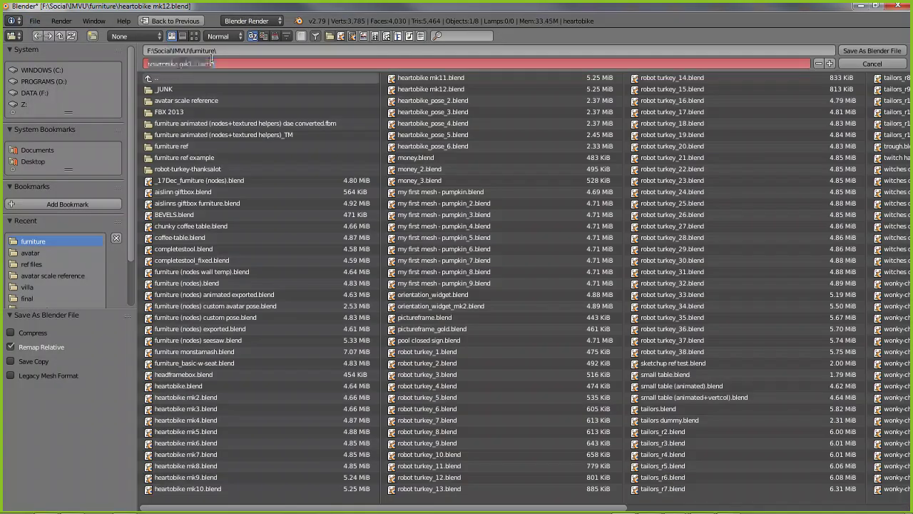
pyautogui.moveTo(194, 63); pyautogui.dragTo(364, 68)
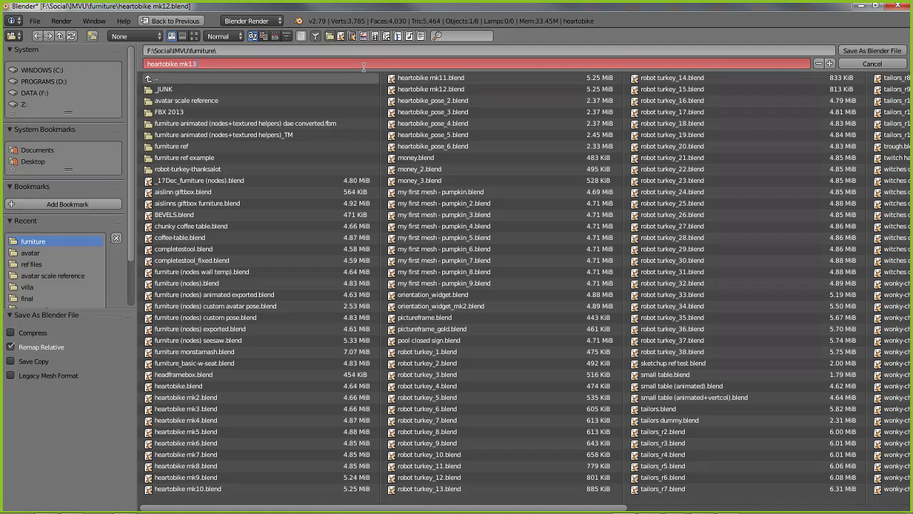
pyautogui.write('3')
pyautogui.press('Return')
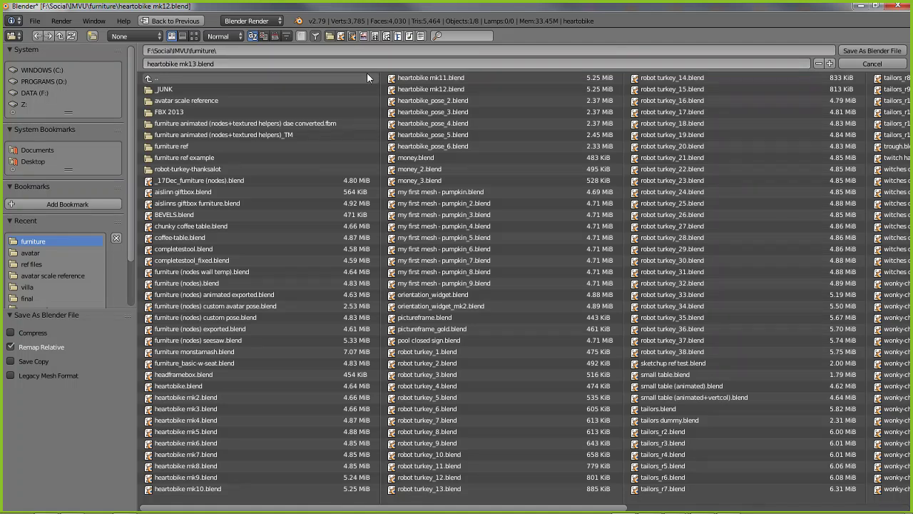